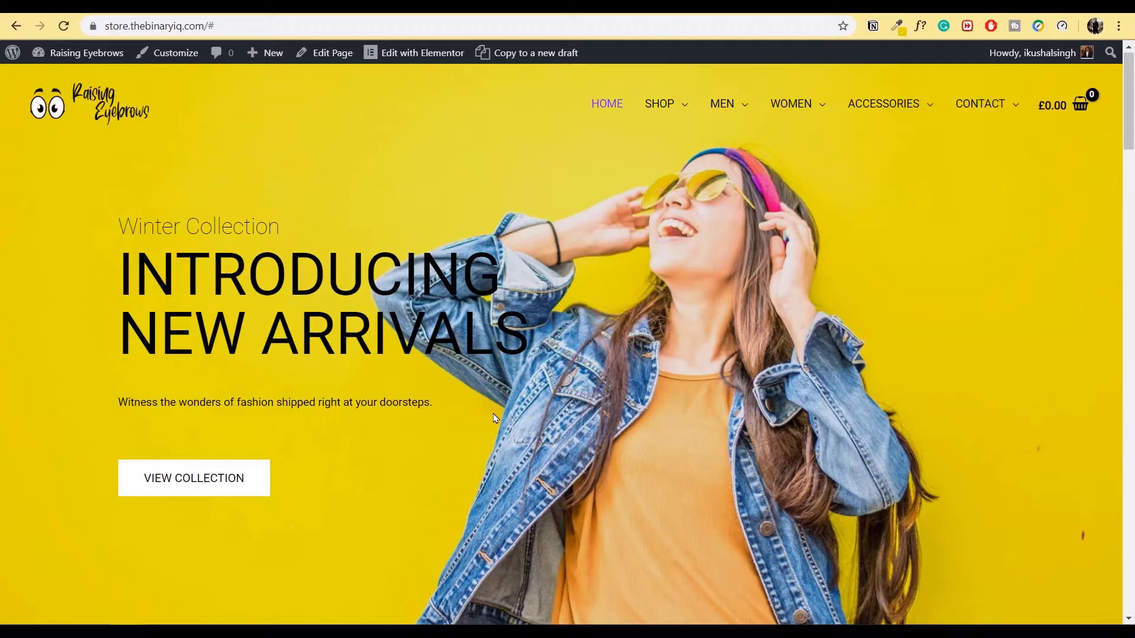
- Look over the wpastra.com header menu entries
mouse_move(663, 105)
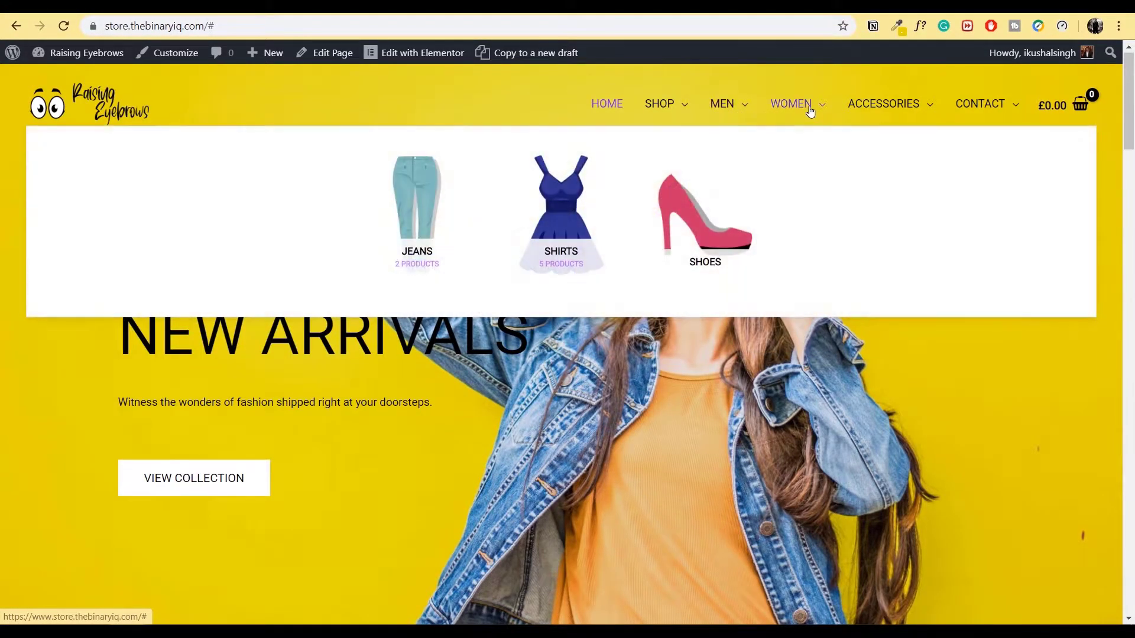
mouse_move(888, 106)
mouse_move(986, 104)
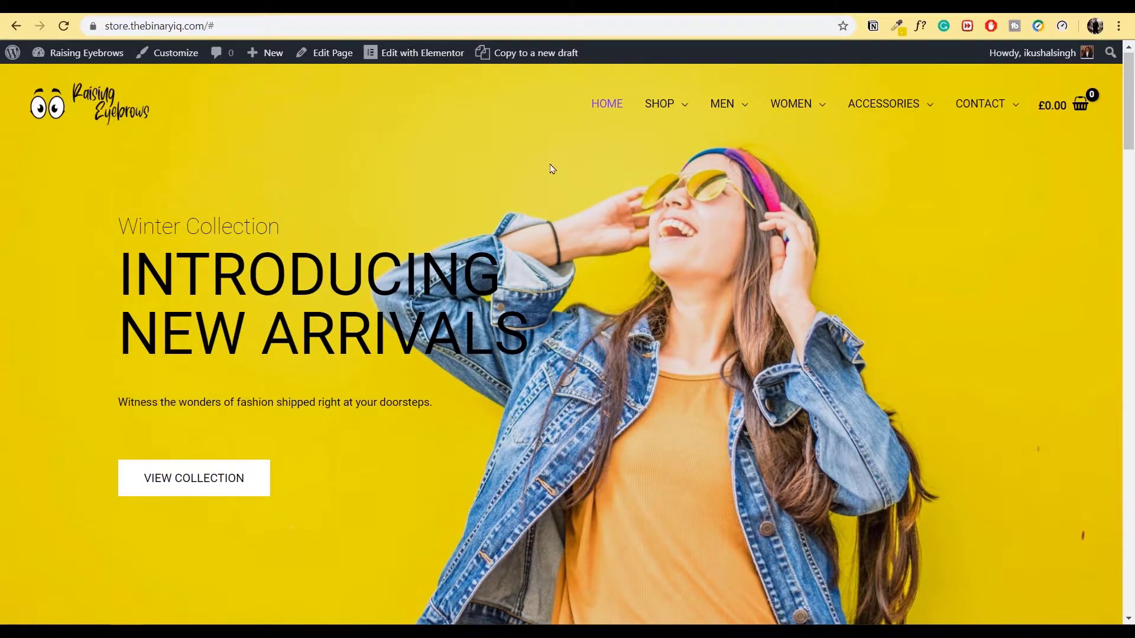
mouse_move(656, 94)
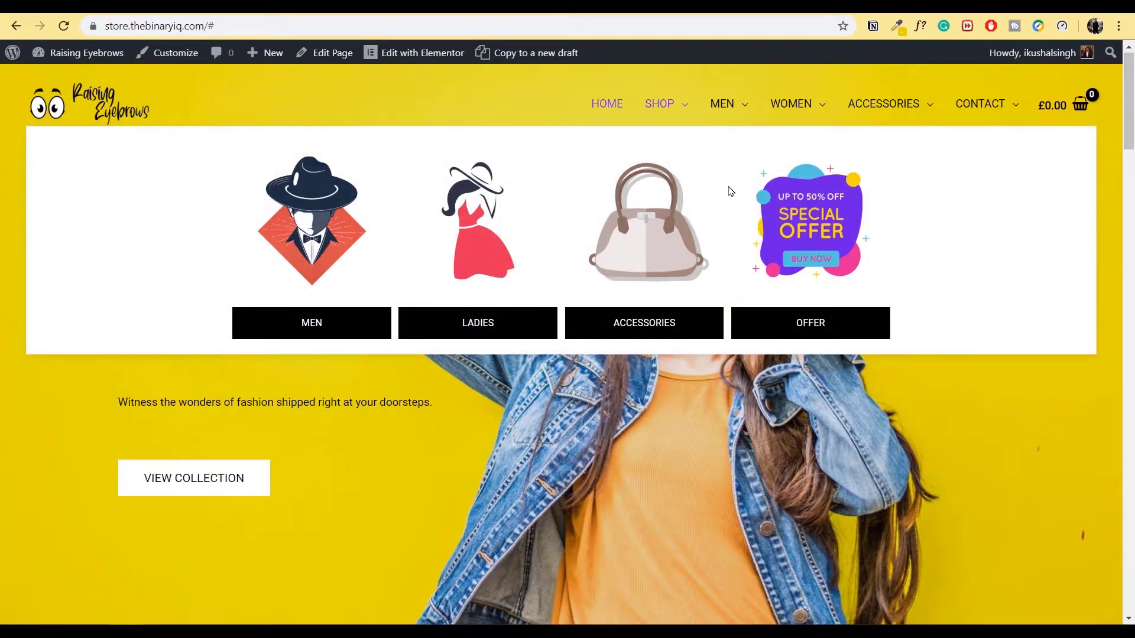
mouse_move(736, 104)
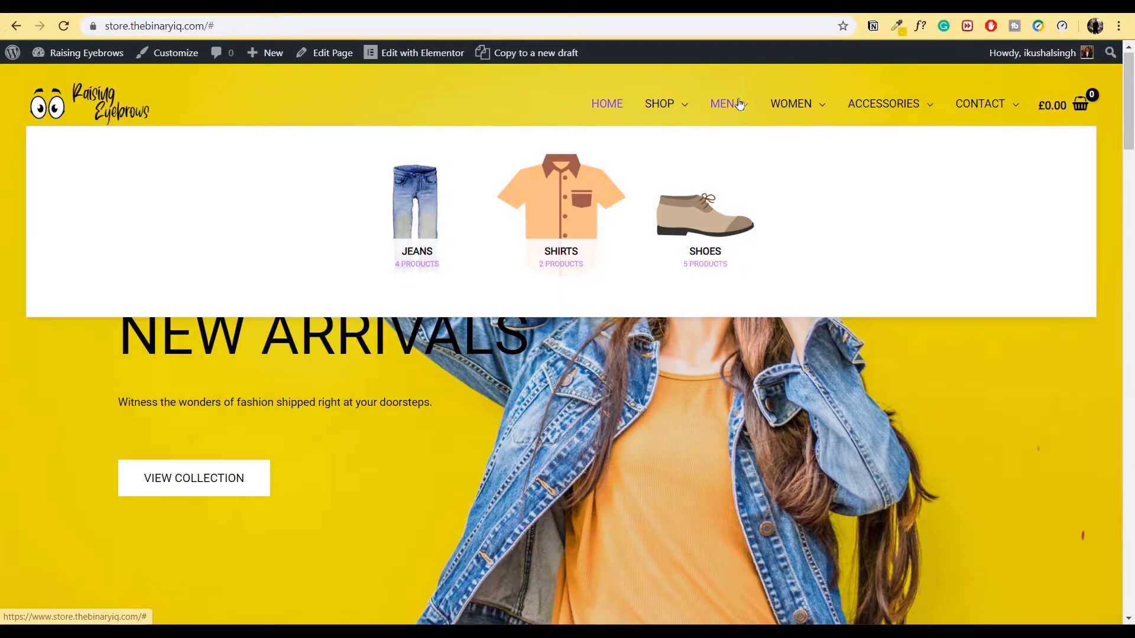
mouse_move(873, 101)
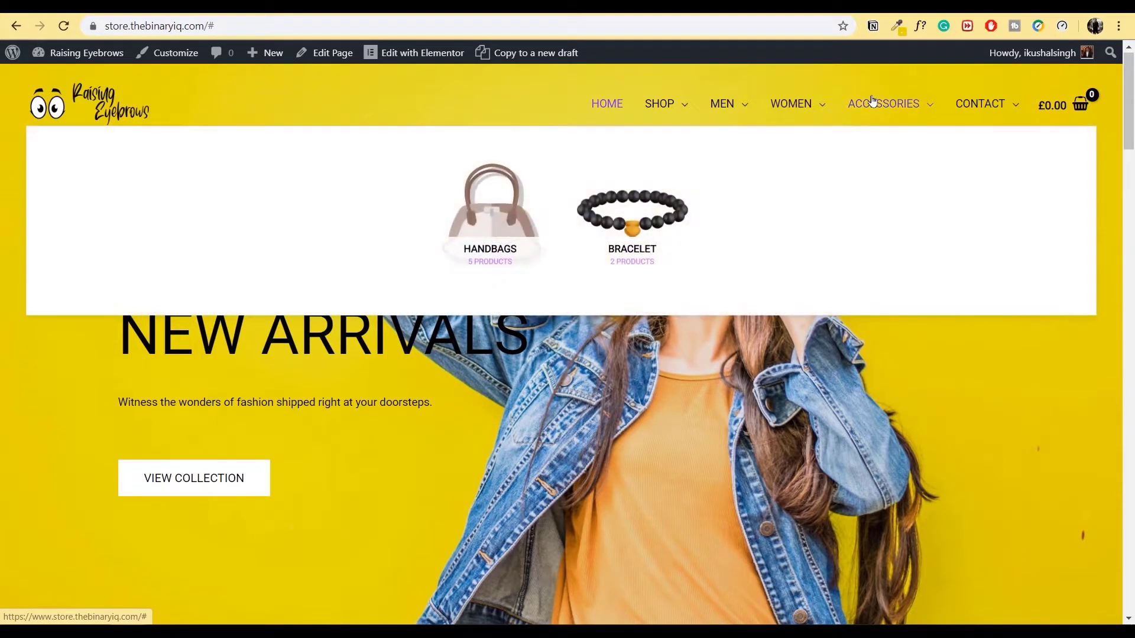
mouse_move(972, 105)
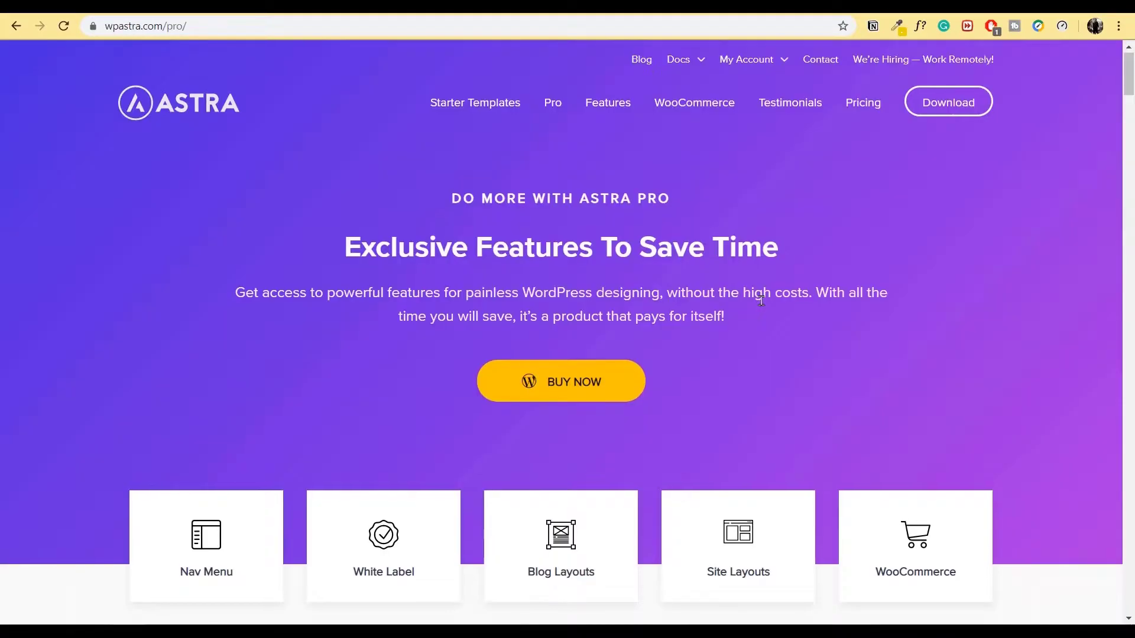
- Scroll through the Astra Pro feature grid, then move to the elementor.com/features tab
scroll(760, 304, "down", 3)
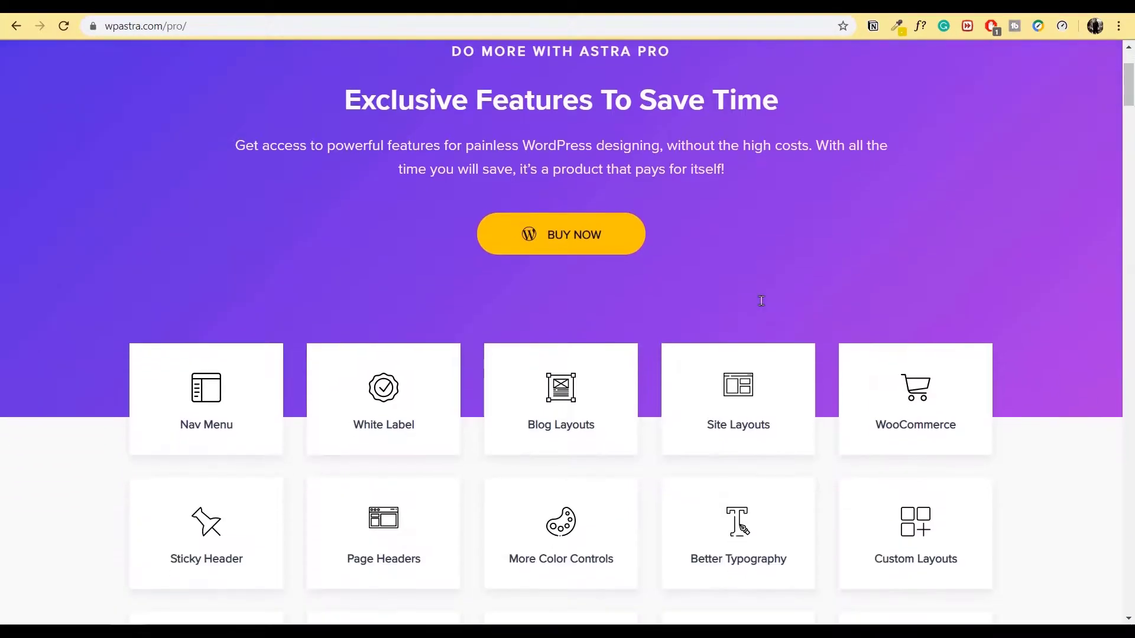
scroll(1024, 275, "down", 5)
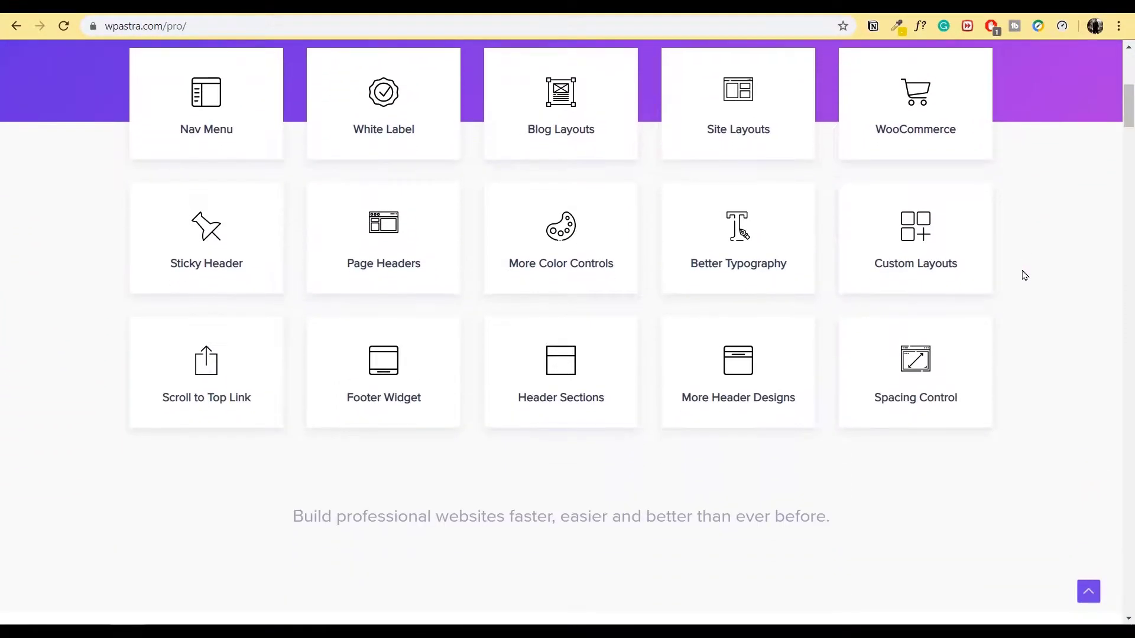
scroll(671, 367, "up", 1)
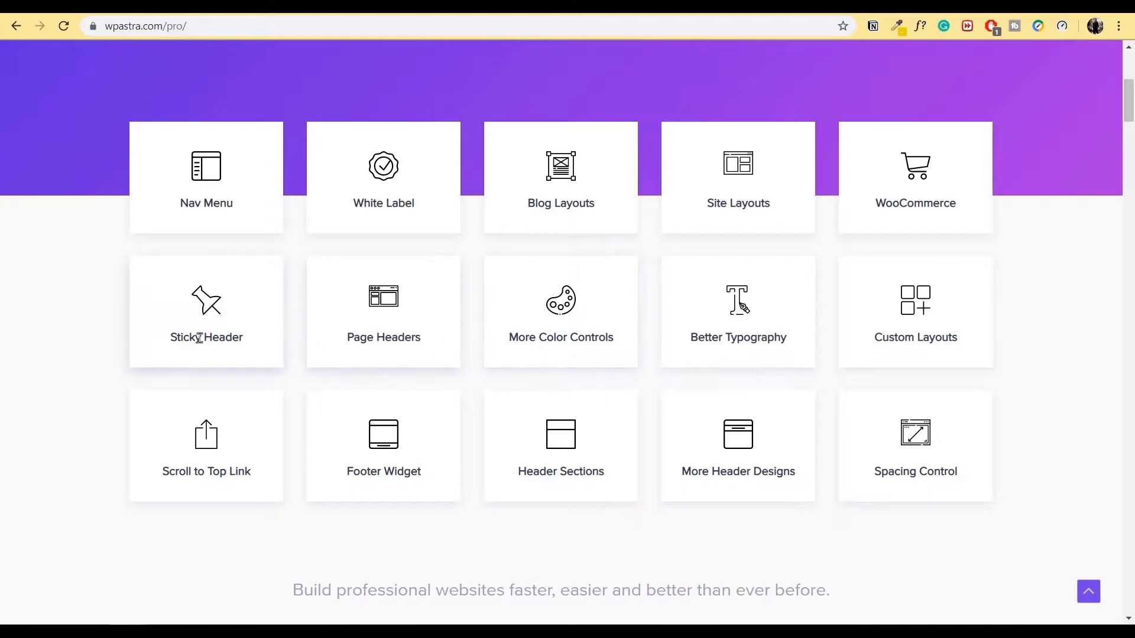
scroll(832, 527, "up", 6)
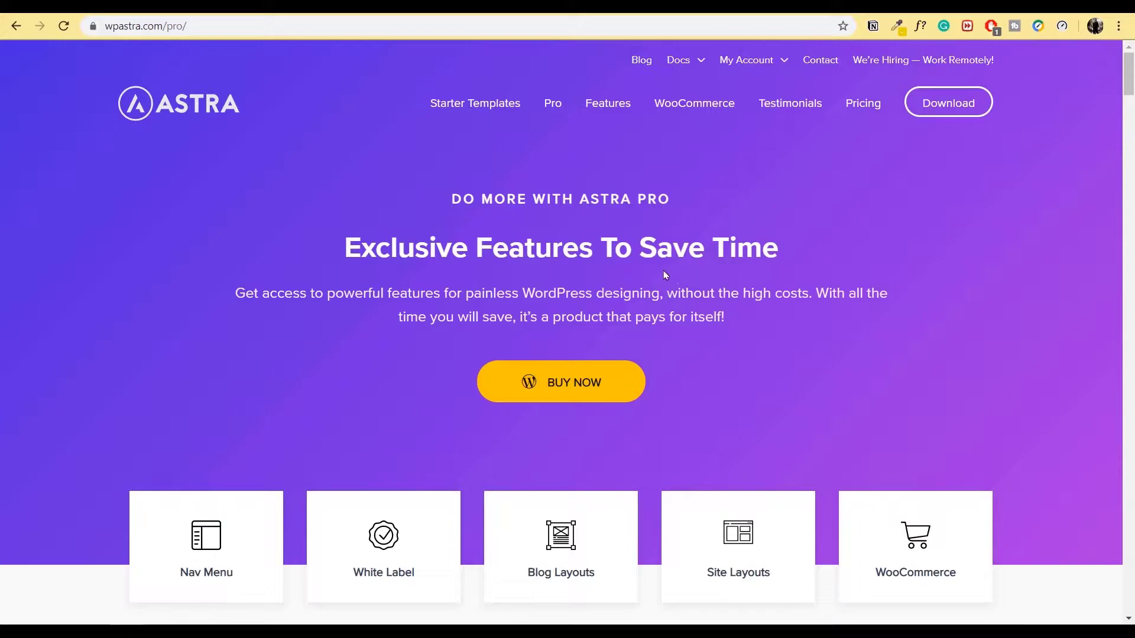
key("ctrl+Tab")
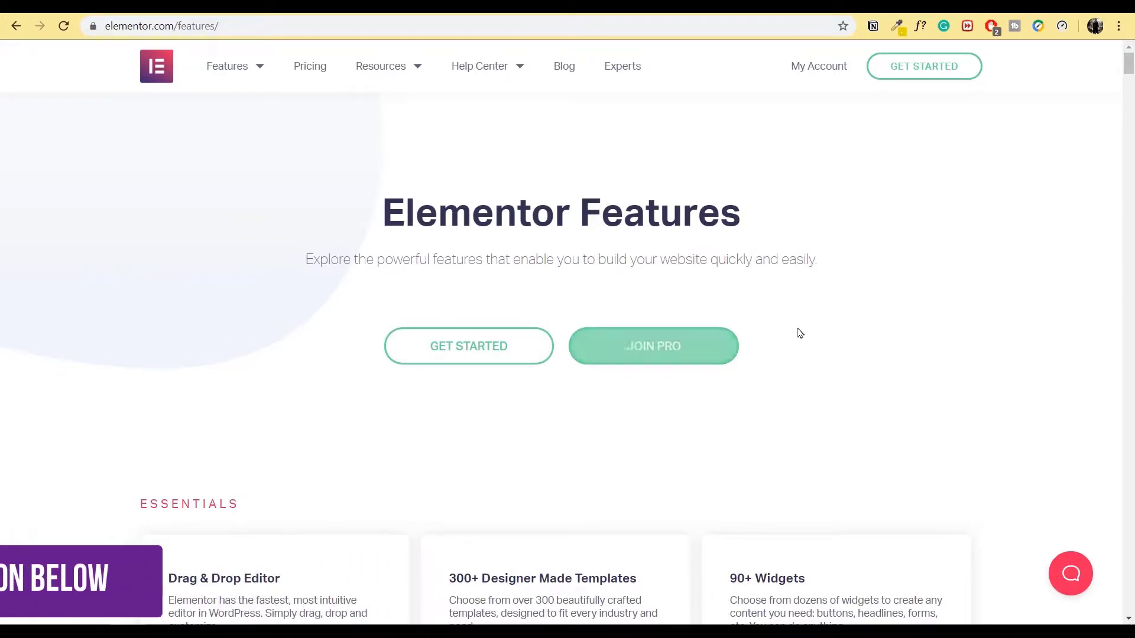
- Scroll down the elementor.com/features list and back to the top, then return to the WordPress Dashboard
scroll(1026, 343, "down", 3)
scroll(1026, 343, "down", 3)
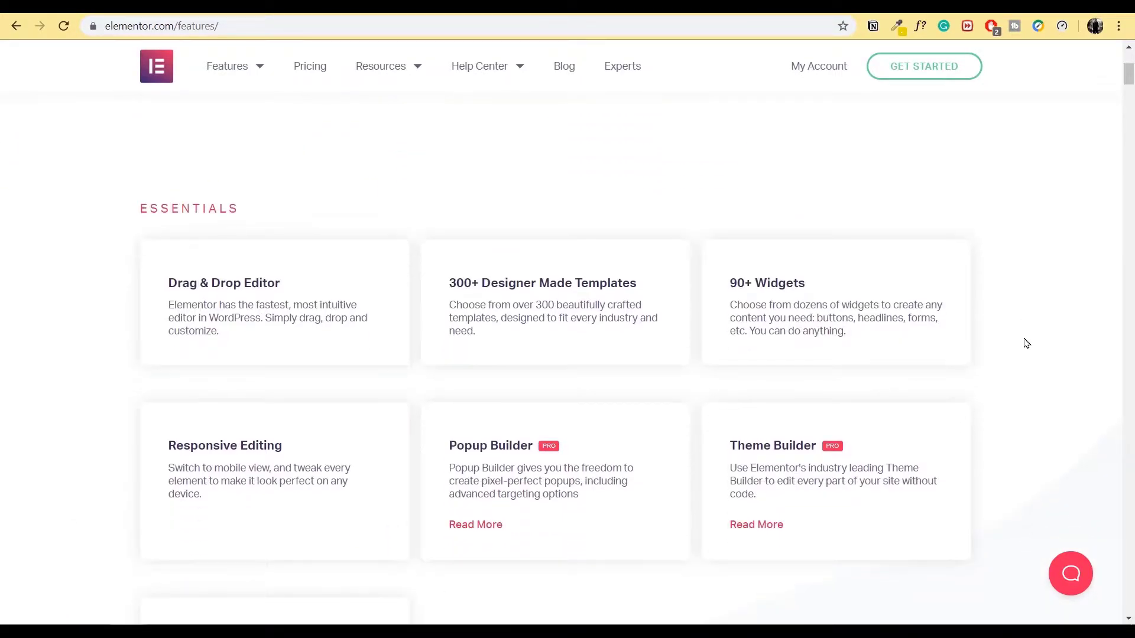
scroll(1026, 342, "down", 1)
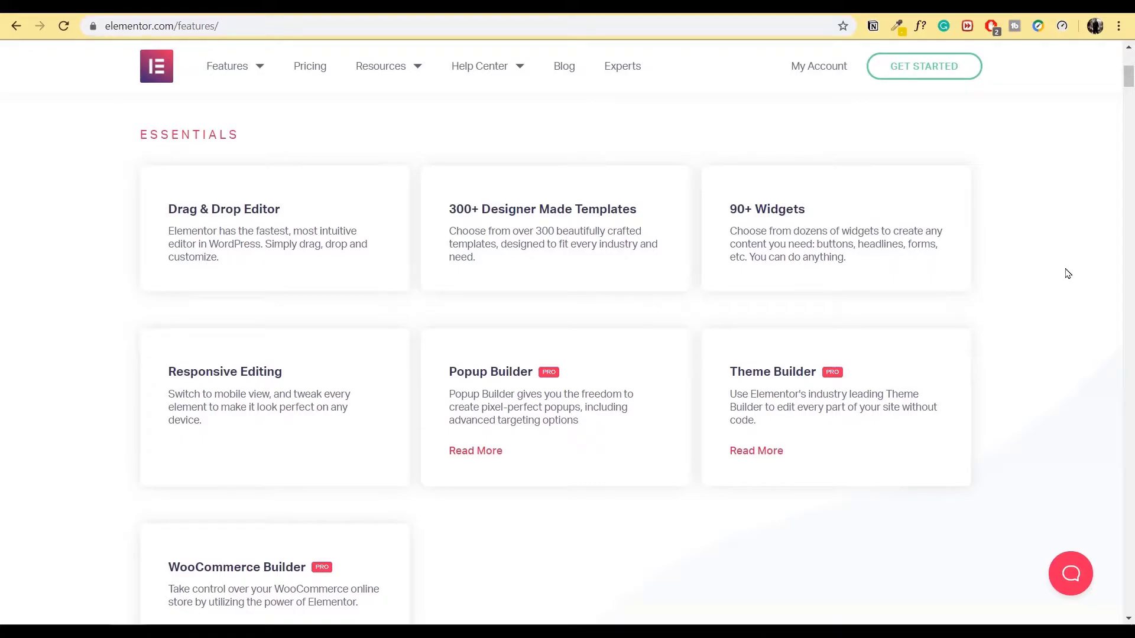
scroll(1067, 273, "down", 15)
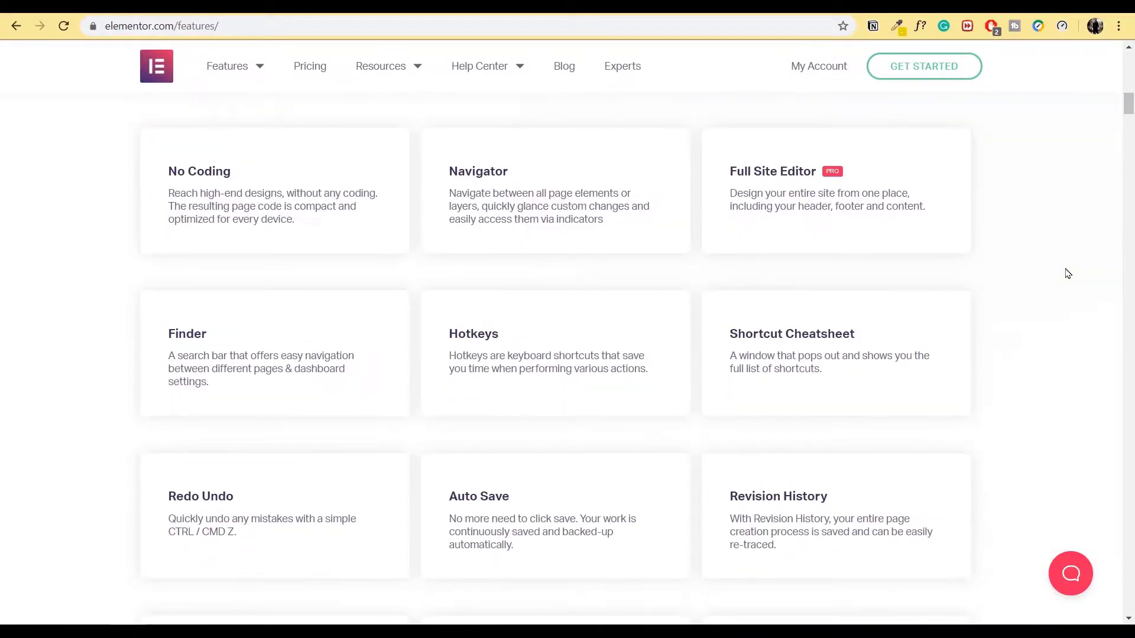
scroll(1068, 273, "down", 18)
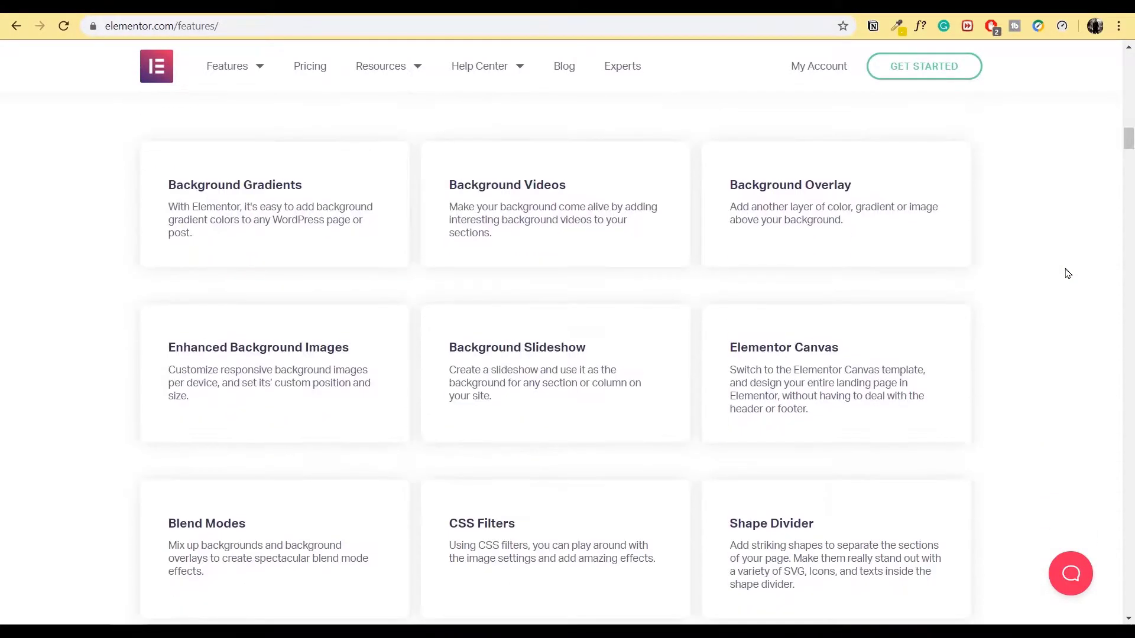
scroll(1068, 273, "down", 20)
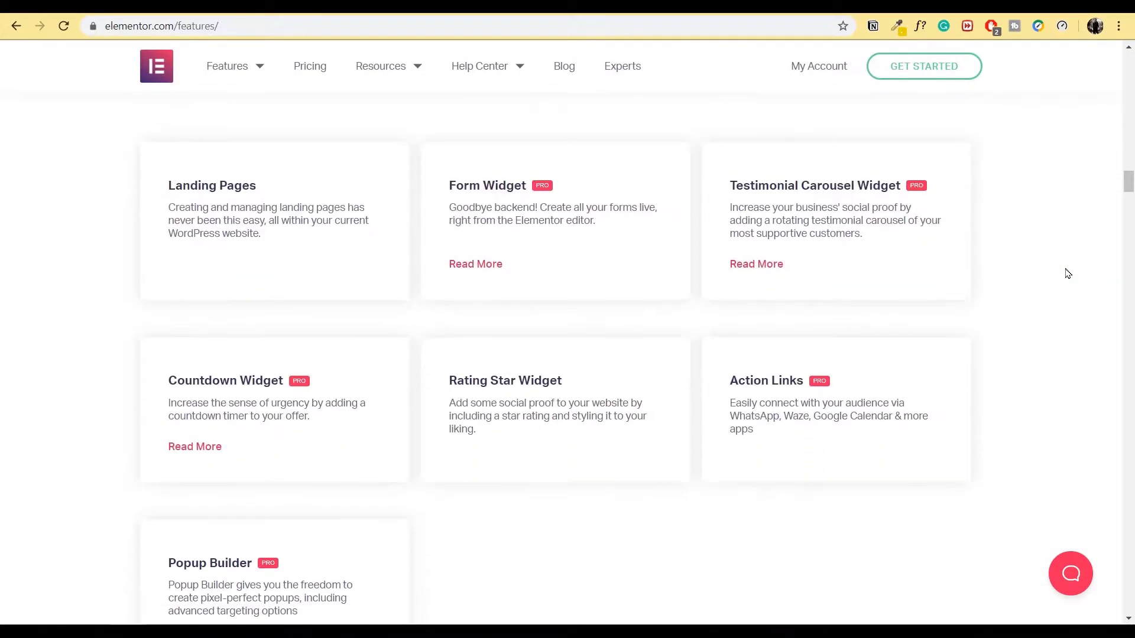
scroll(1067, 273, "down", 20)
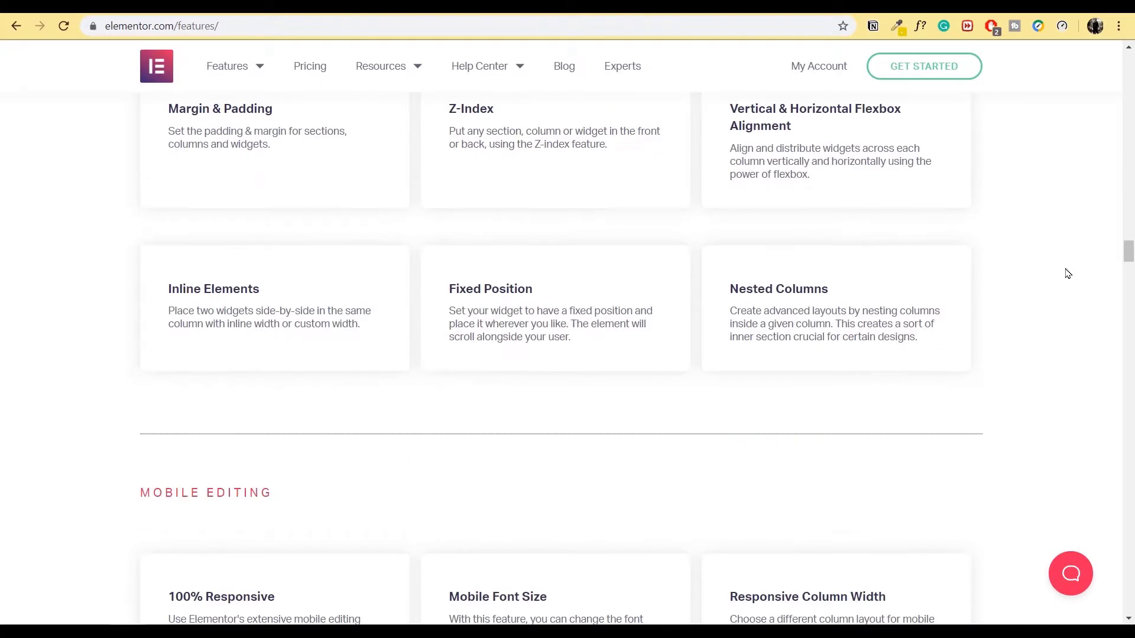
scroll(1067, 273, "down", 20)
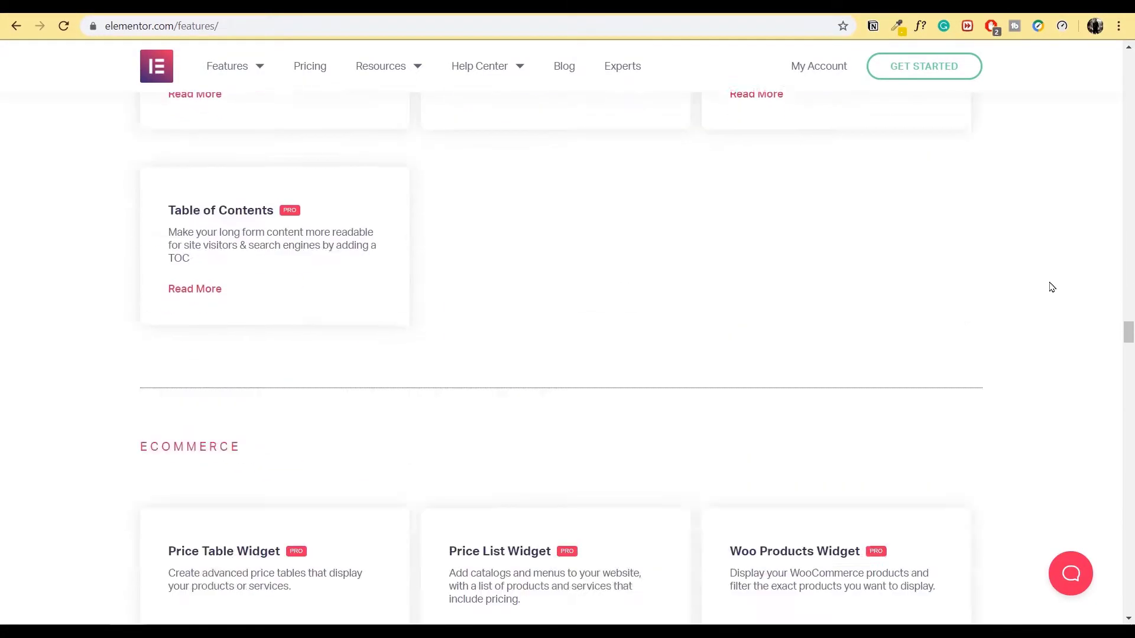
scroll(1052, 288, "down", 20)
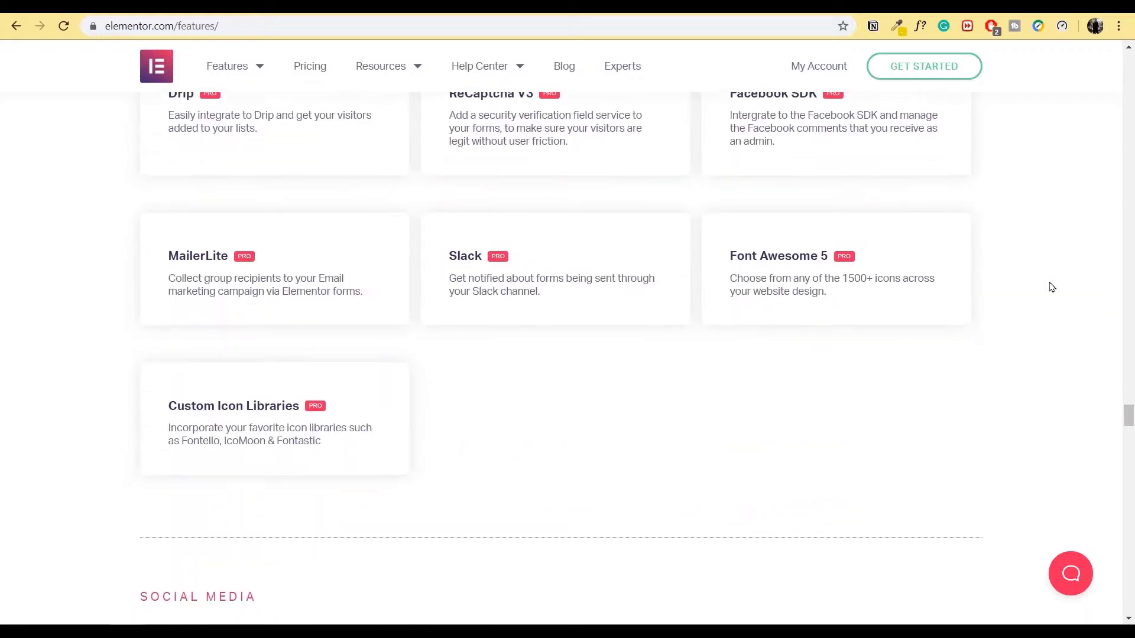
scroll(1051, 287, "down", 20)
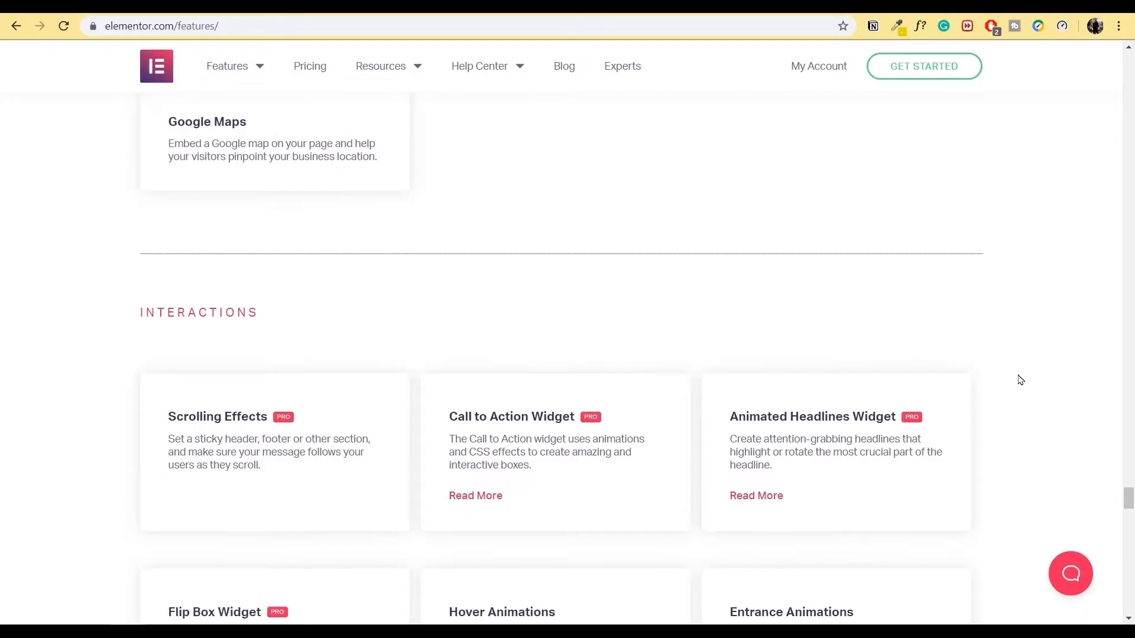
scroll(1020, 380, "down", 15)
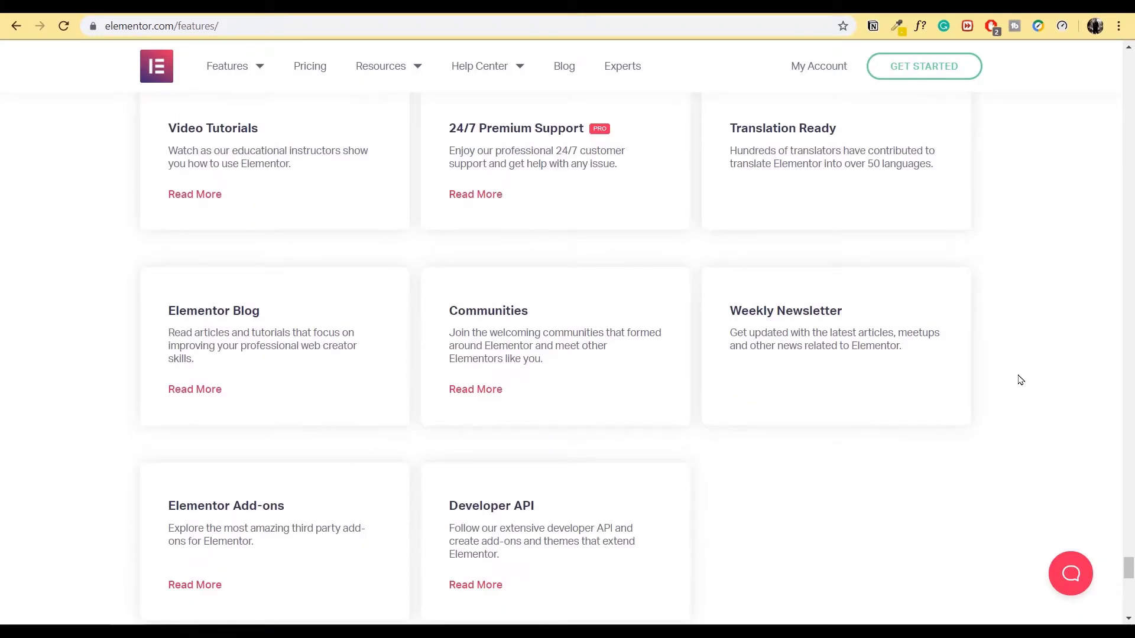
left_click_drag(1129, 566, 1115, 75)
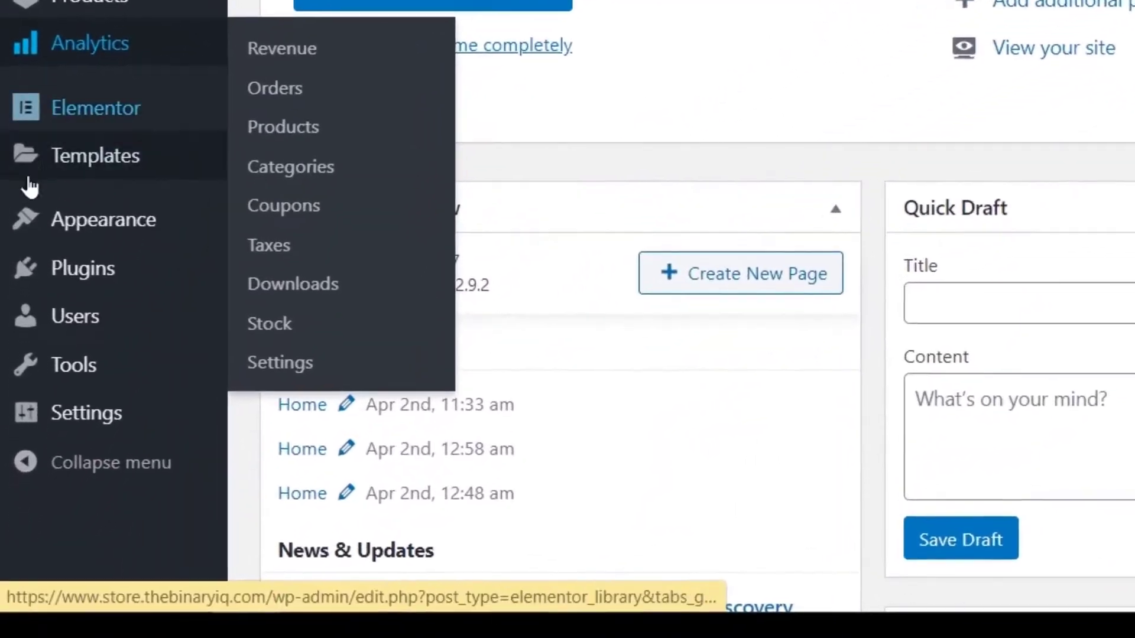
- In Astra Options, deactivate the Nav Menu module and then activate it again
mouse_move(28, 427)
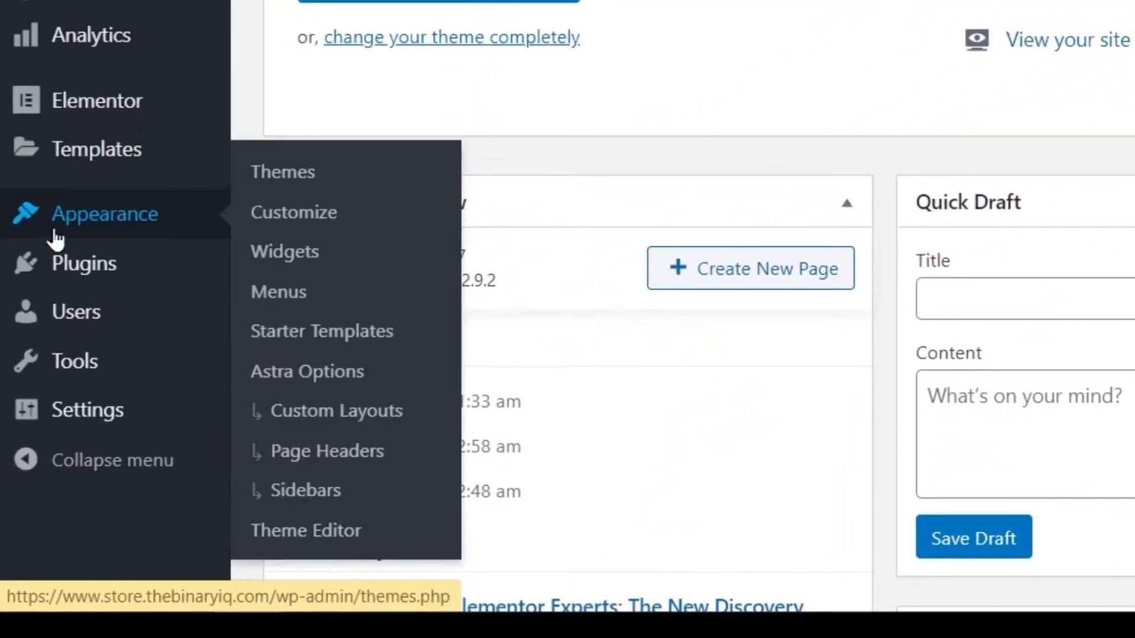
left_click(328, 378)
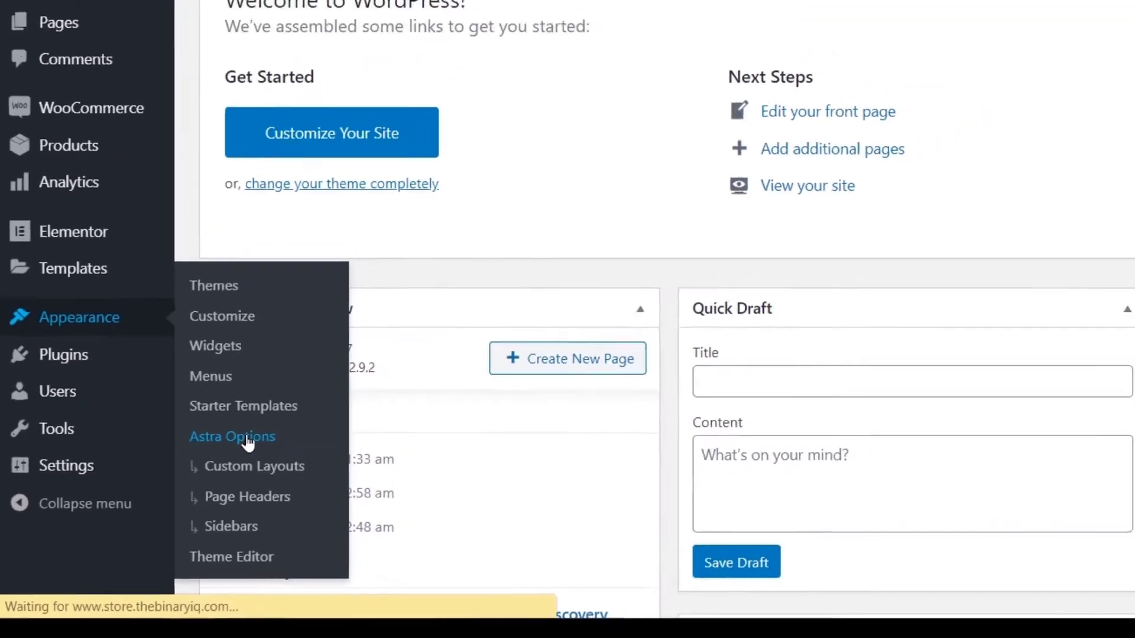
scroll(167, 504, "down", 2)
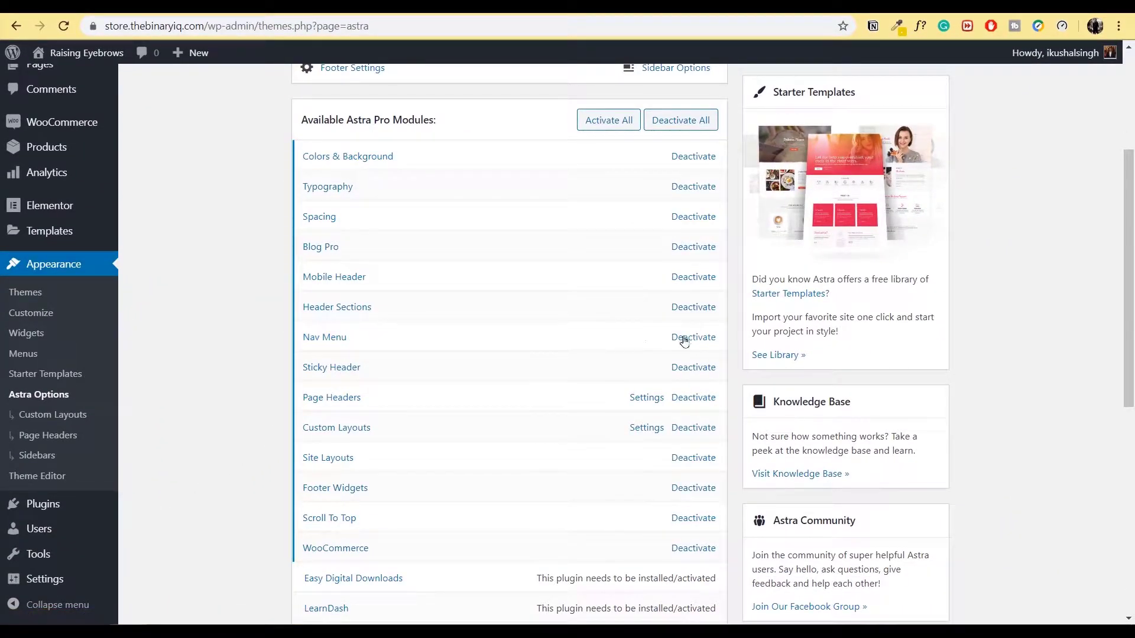
left_click(704, 341)
left_click(696, 338)
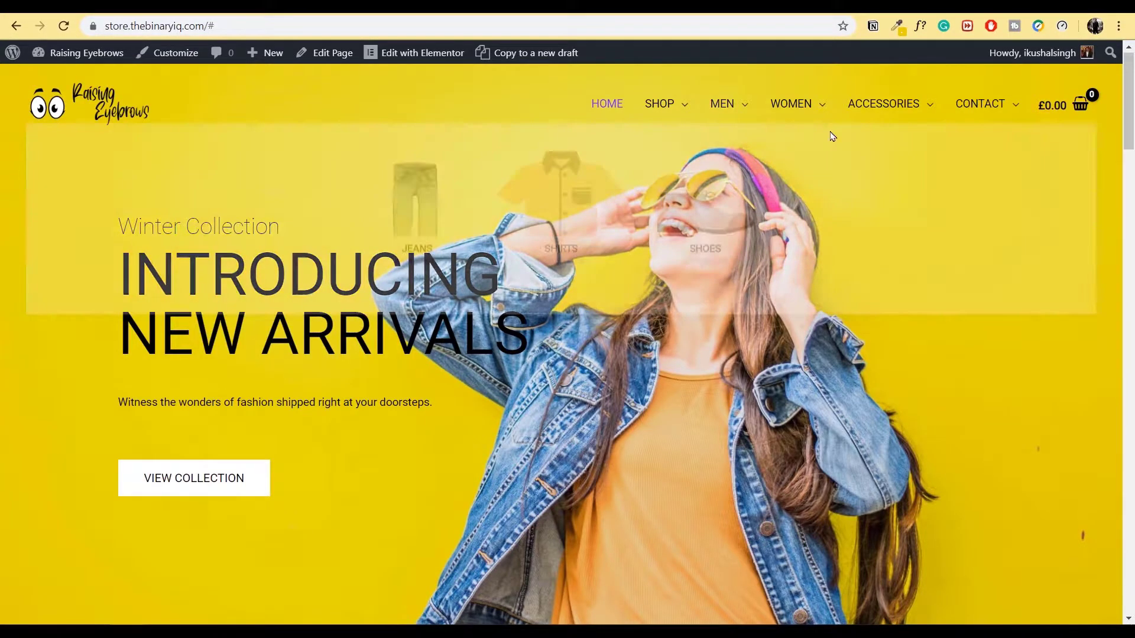
- Check the homepage CONTACT mega menu, then return to the Astra Options module list
mouse_move(993, 105)
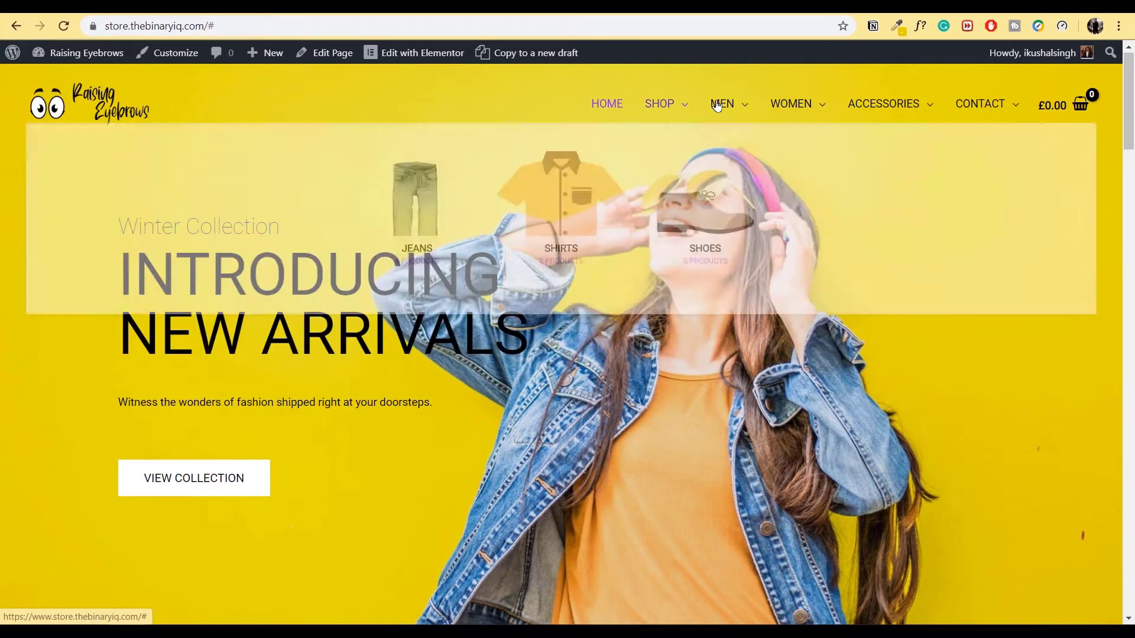
mouse_move(959, 105)
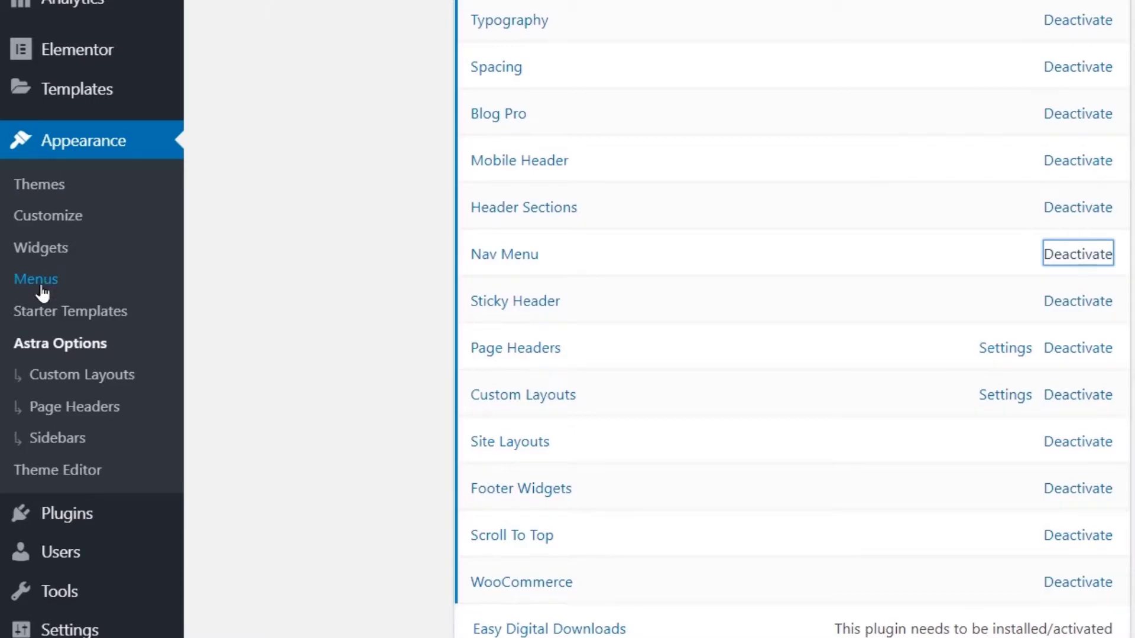
- Open Appearance > Menus and review the Mega Menu items down to Menu Settings
left_click(37, 279)
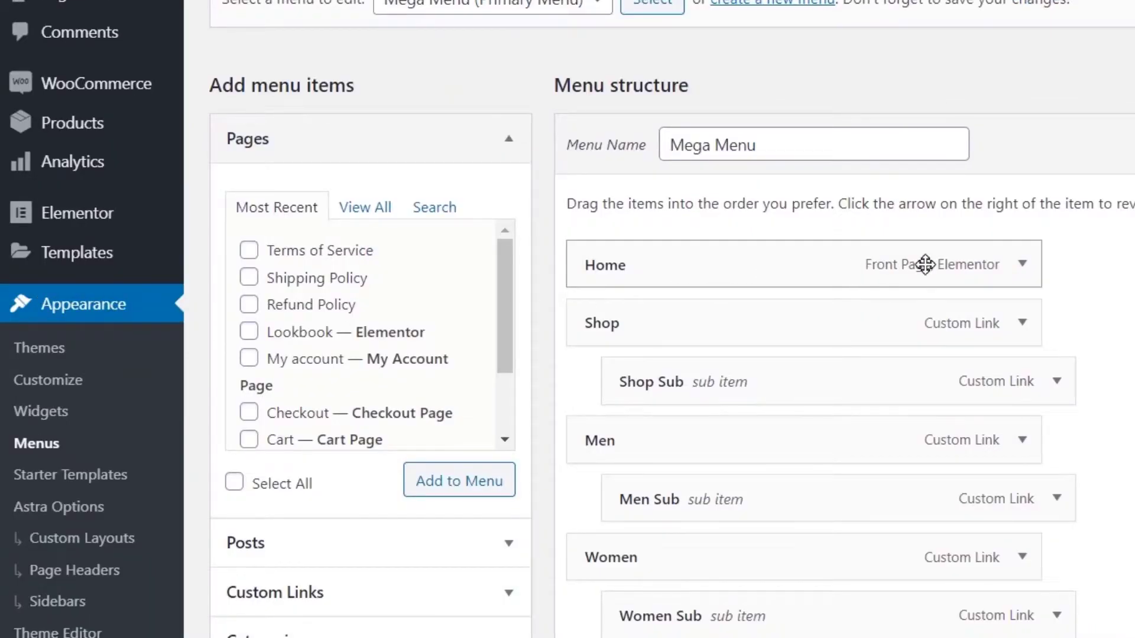
scroll(693, 47, "down", 4)
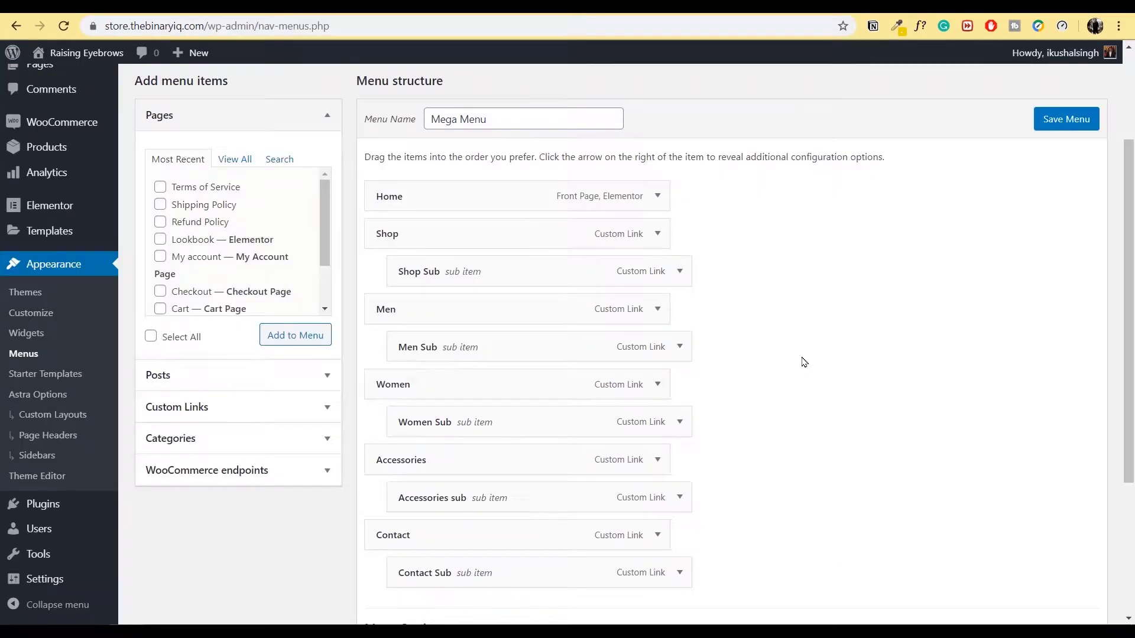
scroll(804, 362, "down", 4)
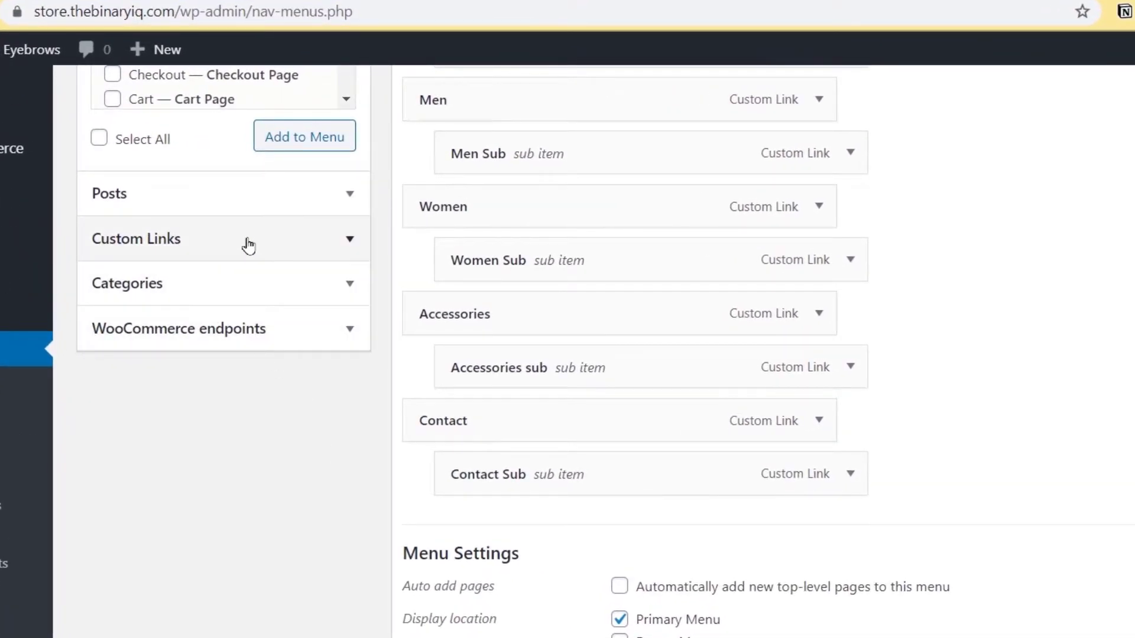
- Add a custom link with URL '#' and link text 'Mega Menu' to the menu
left_click(248, 240)
scroll(245, 248, "up", 7)
left_click(255, 407)
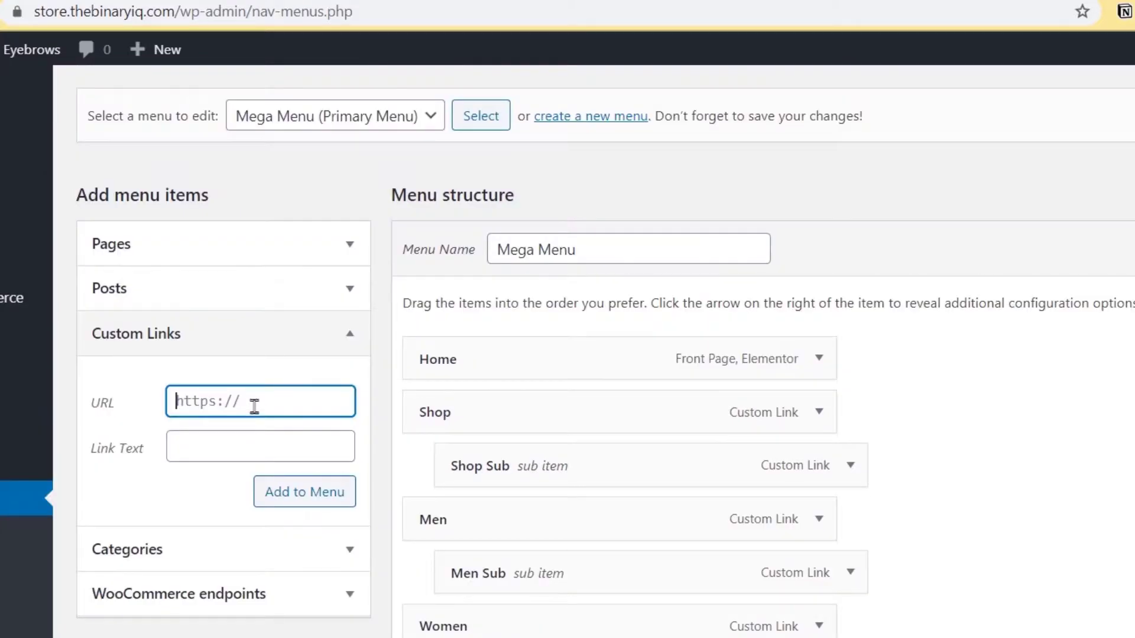
type("#")
key("Tab")
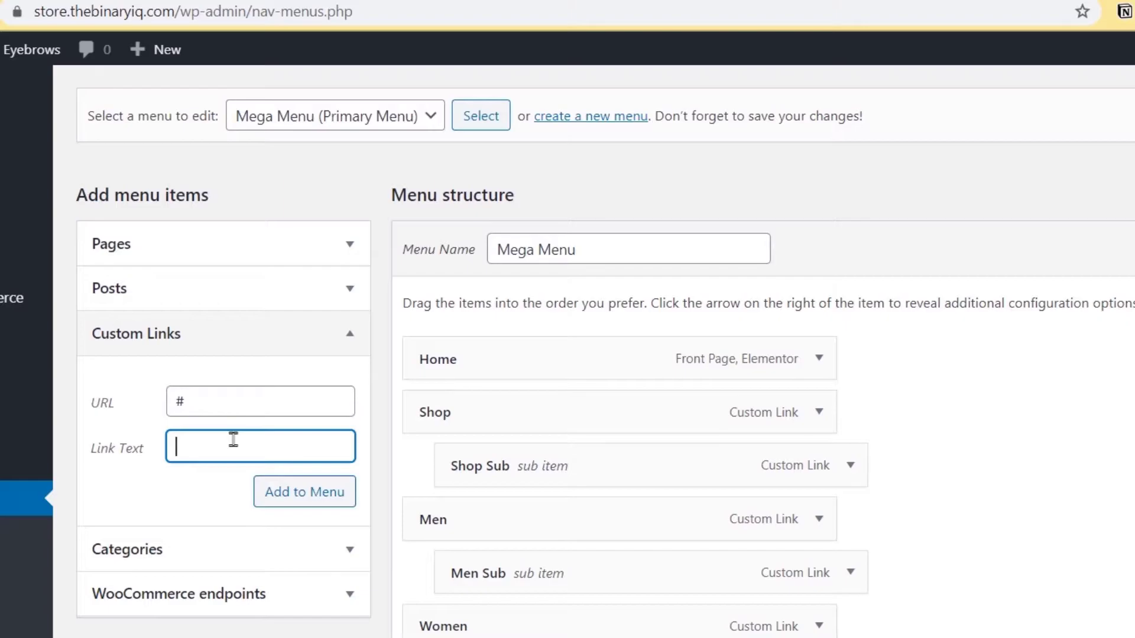
type("Med")
type("a Menu")
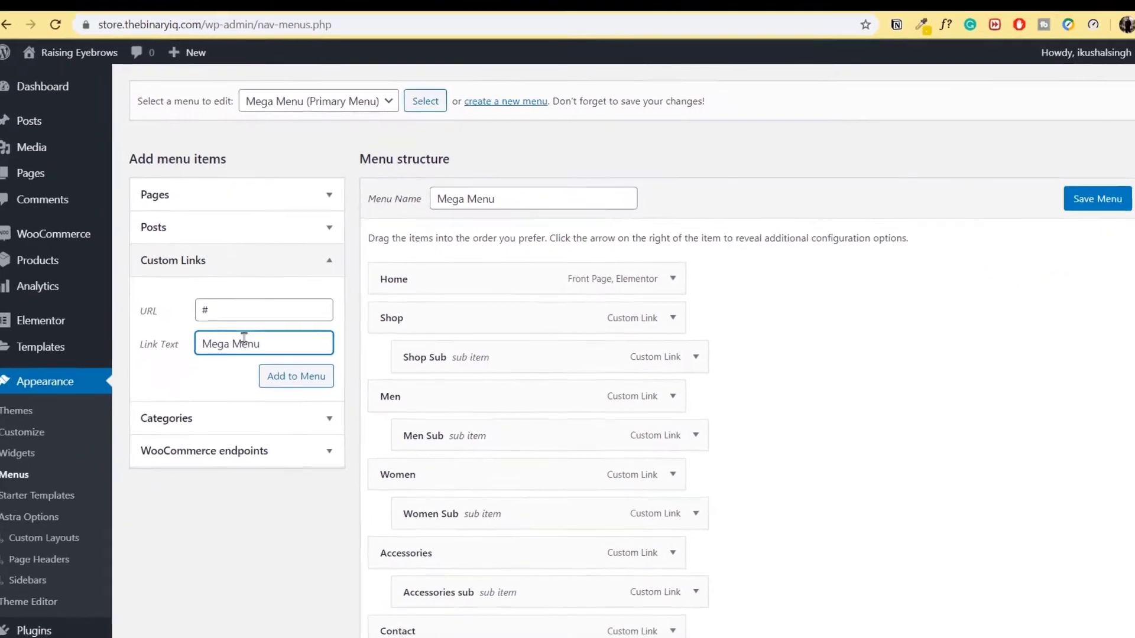
left_click(291, 372)
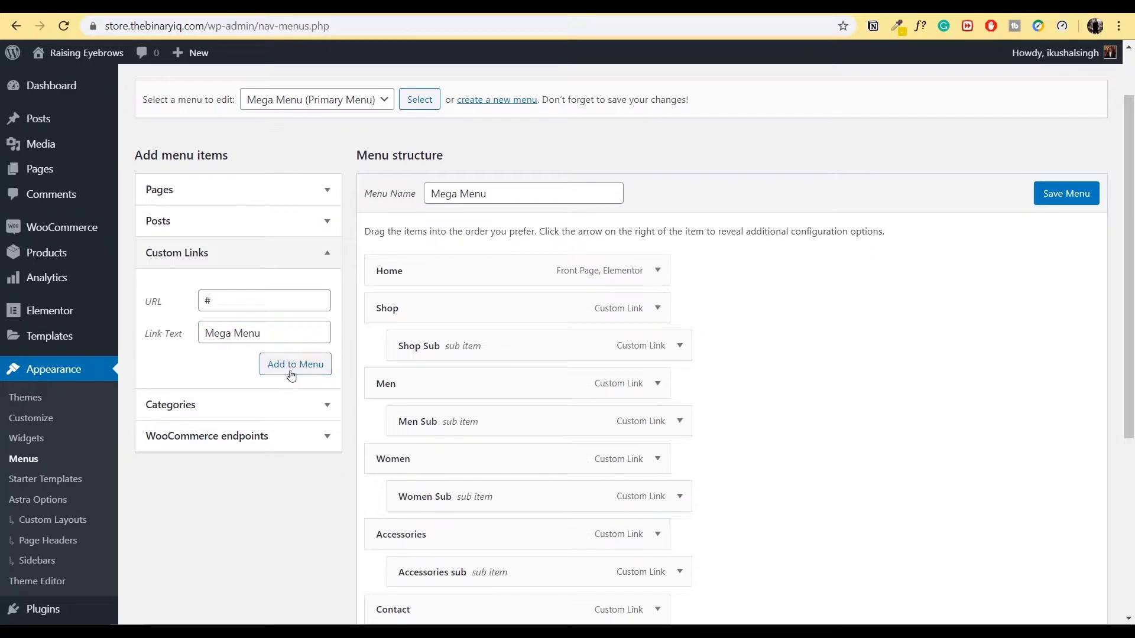
scroll(590, 387, "down", 5)
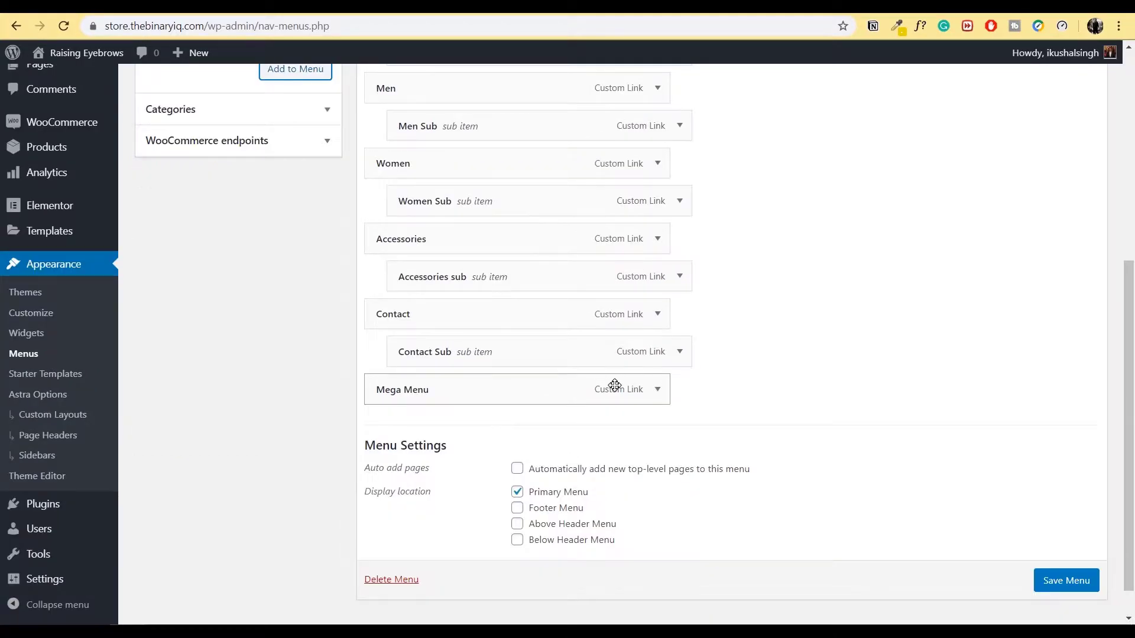
- Add another custom link with URL '#' and link text 'sub menu'
scroll(272, 235, "up", 4)
left_click(272, 235)
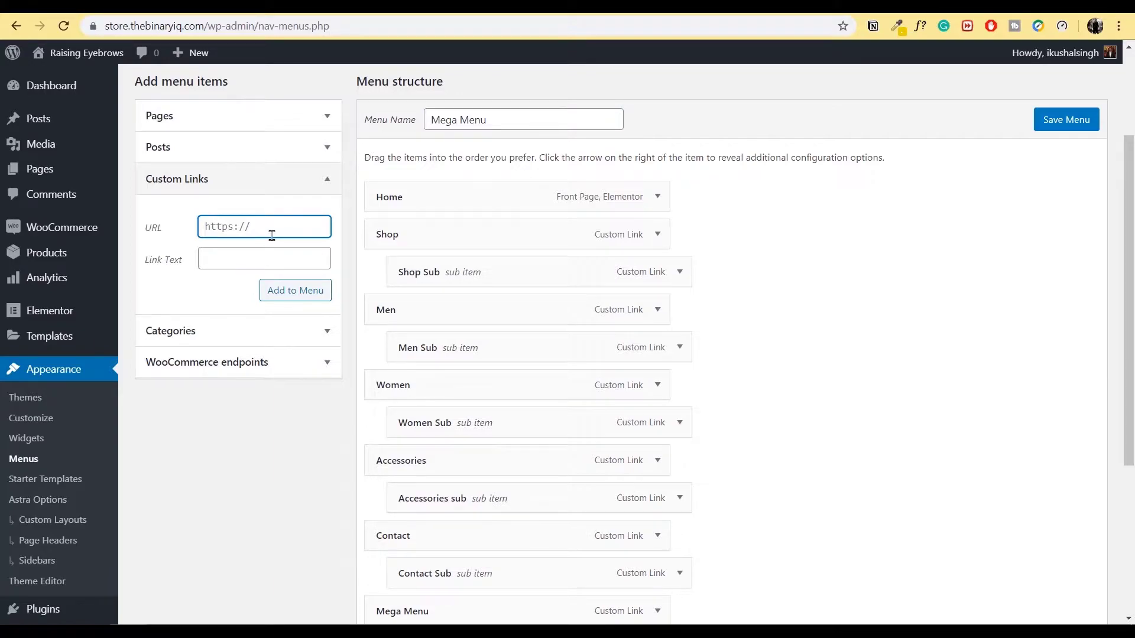
type("#")
left_click(266, 257)
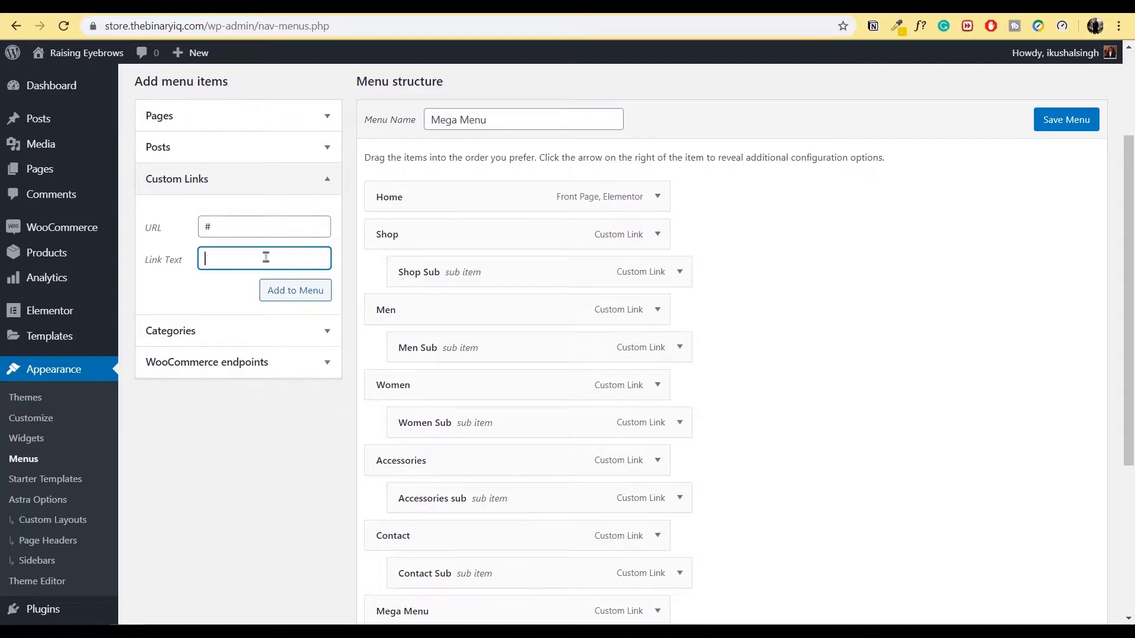
type("sub menu")
left_click(319, 293)
- Drag 'sub menu' under Mega Menu, indented as its sub item
scroll(319, 294, "down", 5)
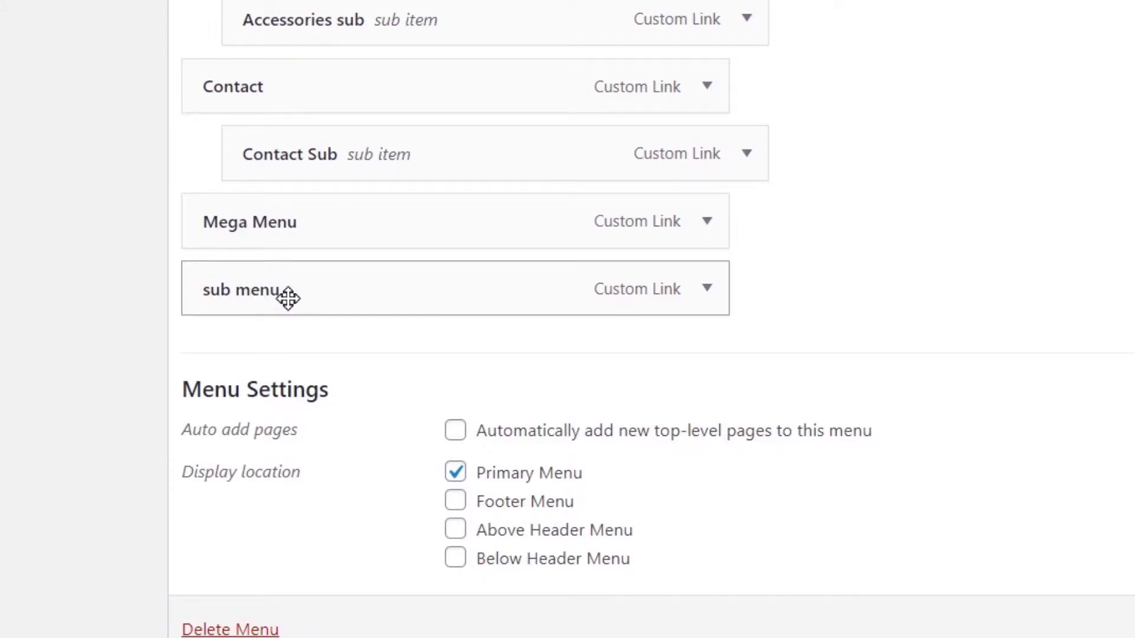
scroll(307, 296, "up", 1)
left_click_drag(288, 298, 337, 354)
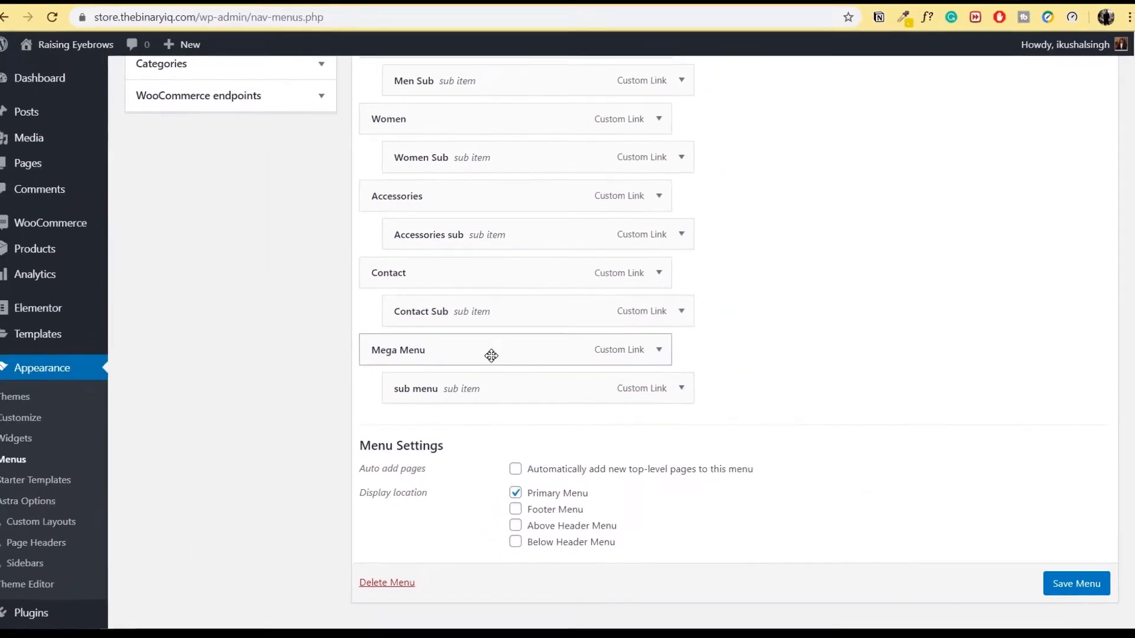
- Save the menu, check the MEGA MENU dropdown on the reloaded site, and return to Menus
left_click(1077, 585)
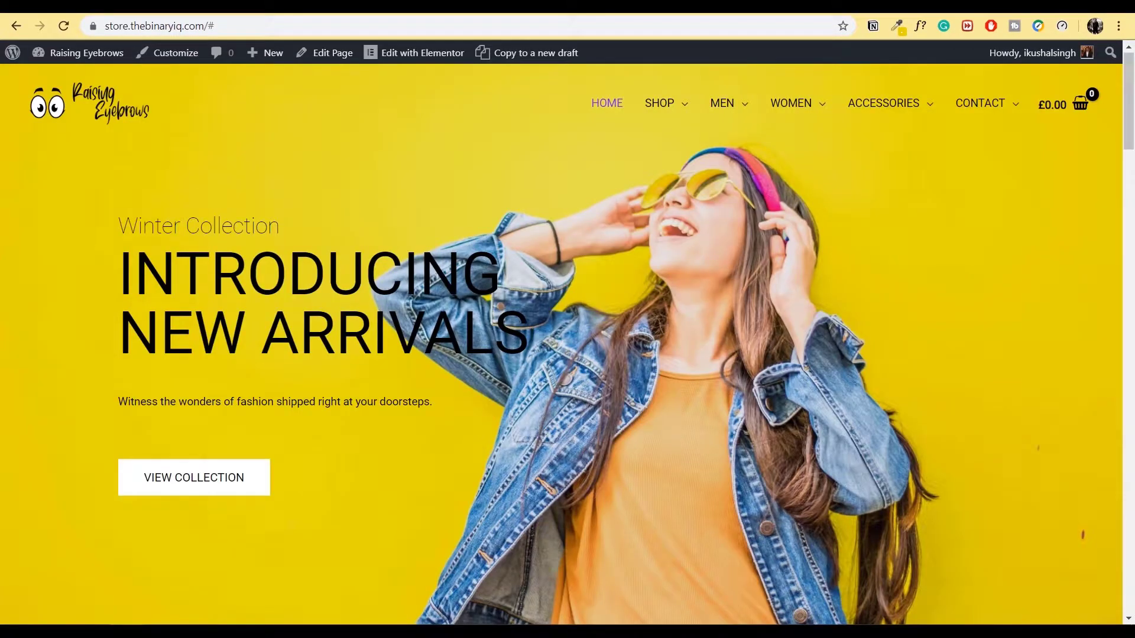
left_click(64, 26)
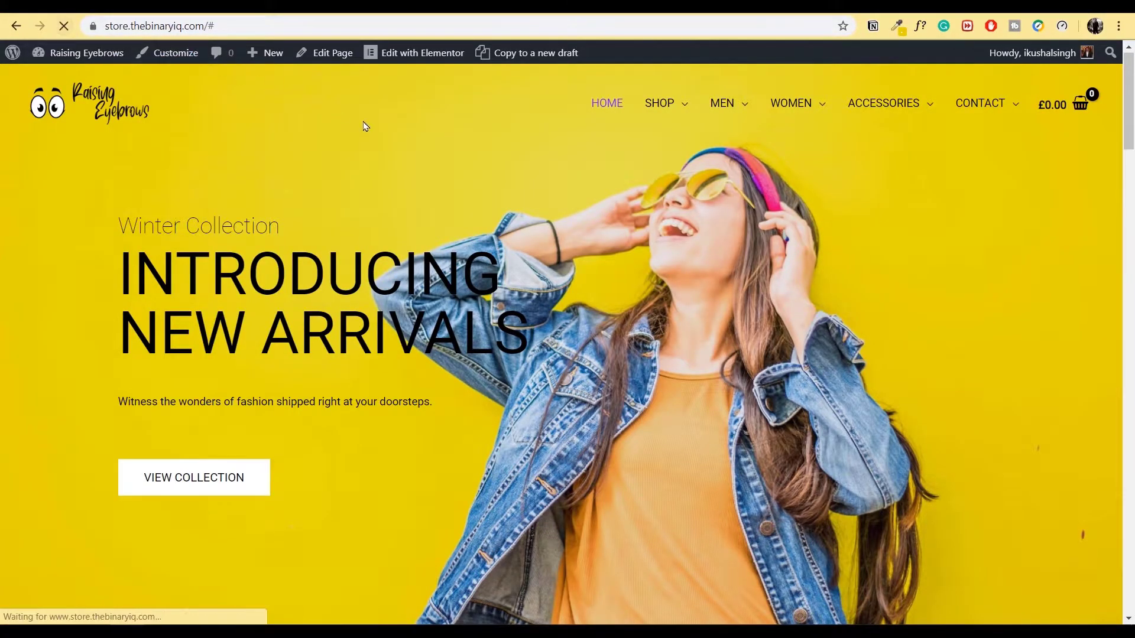
mouse_move(975, 123)
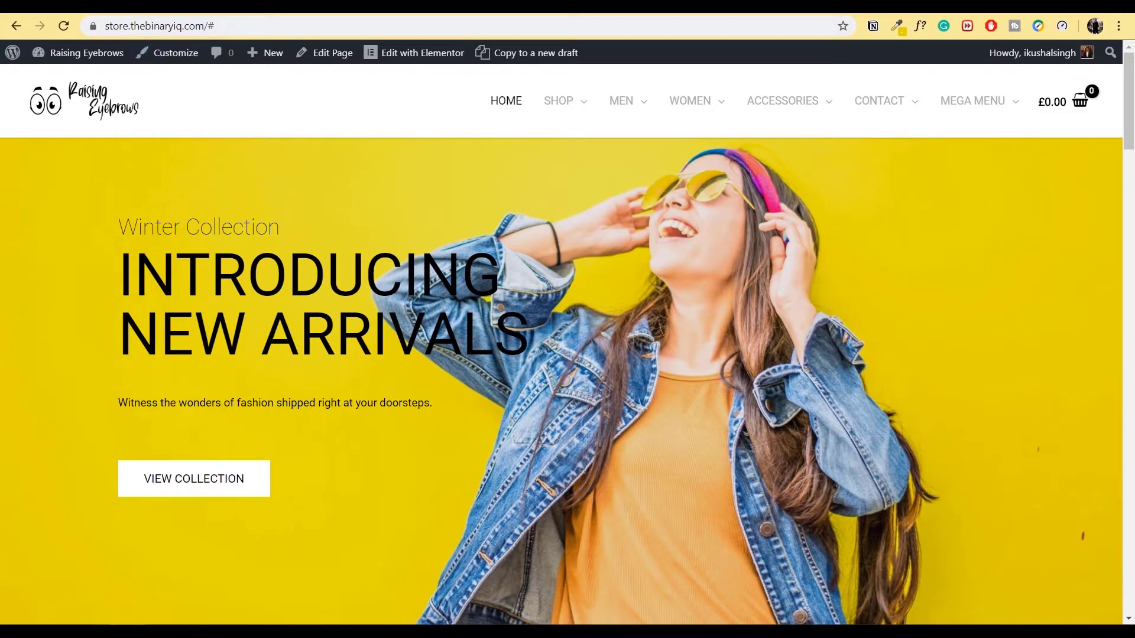
left_click(89, 5)
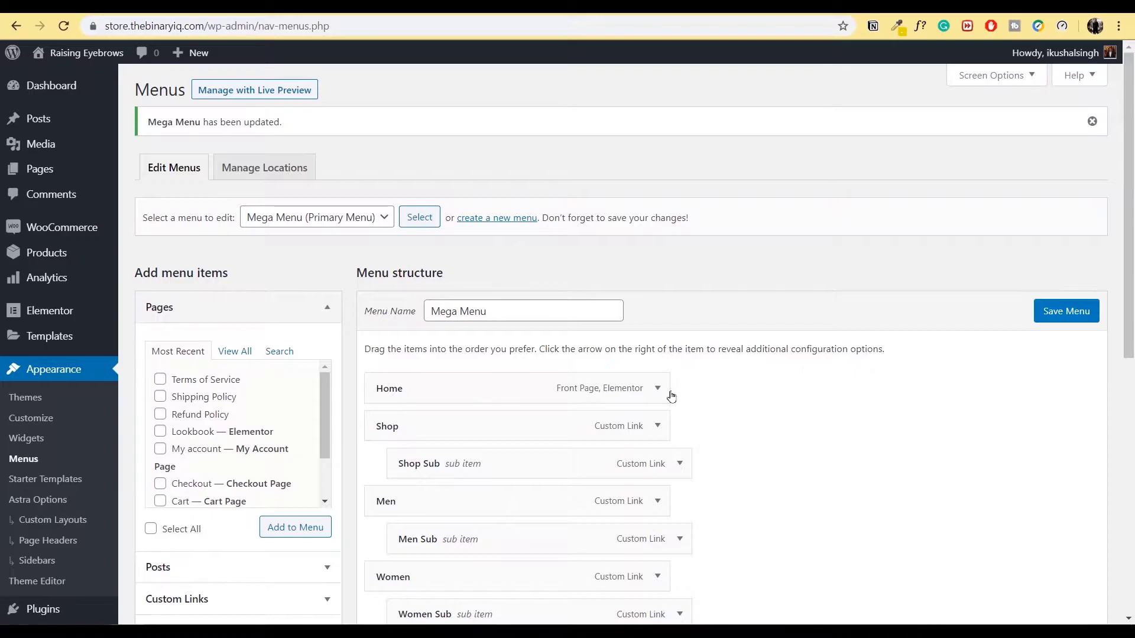
- Expand the Mega Menu item to show URL '#' and navigation label Mega Menu
scroll(669, 392, "down", 7)
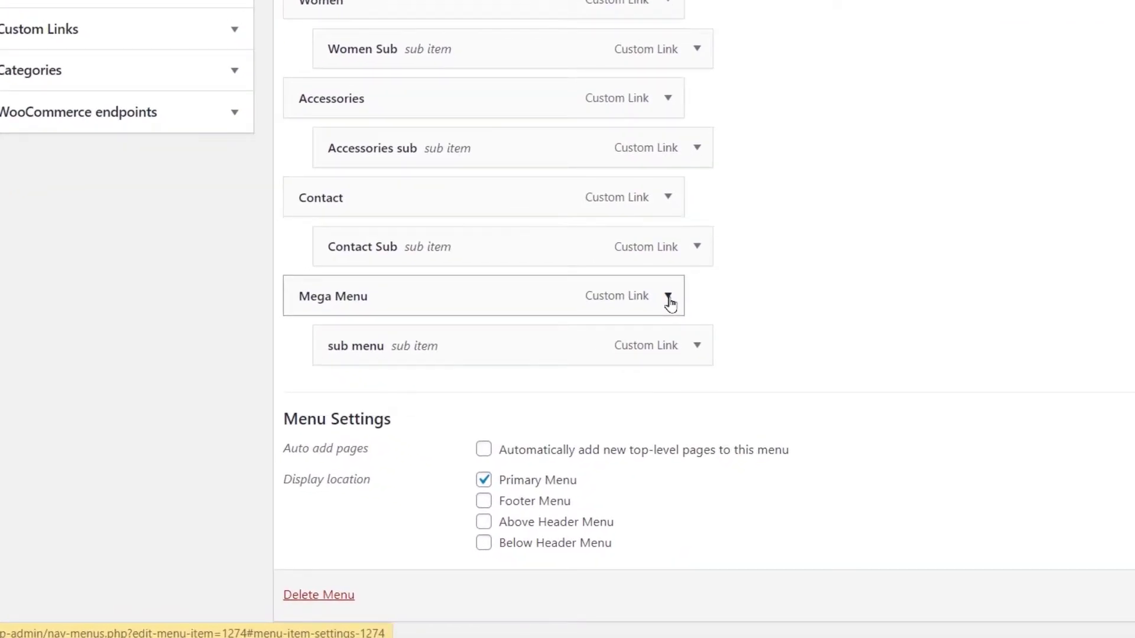
left_click(668, 299)
scroll(360, 372, "down", 2)
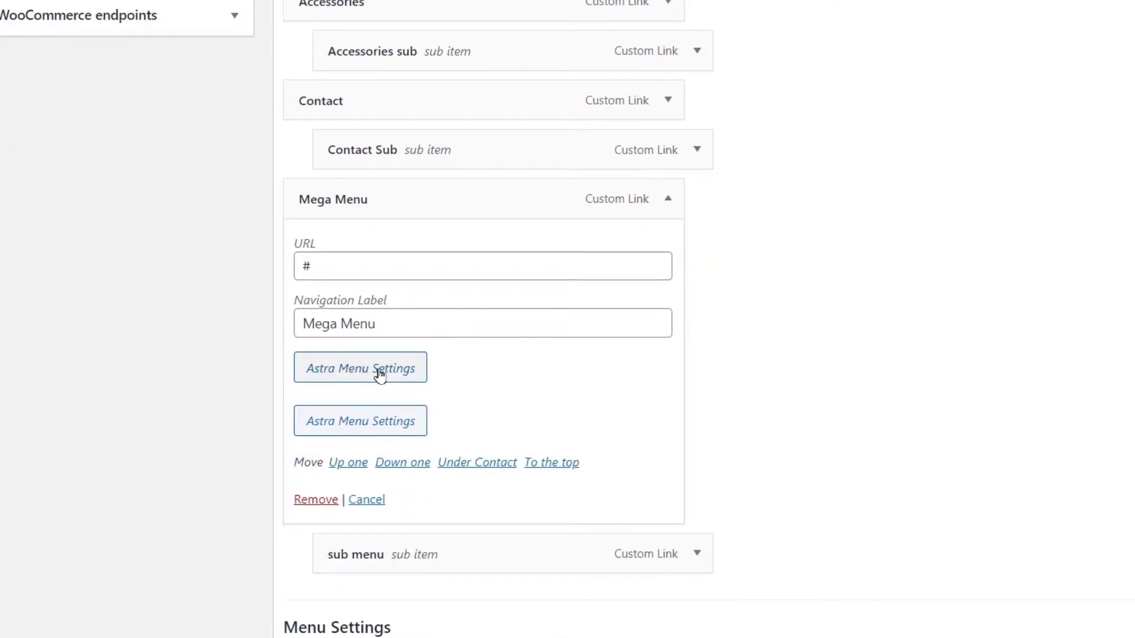
- In Astra Menu Settings for Mega Menu, tick Enable Mega Menu with Content width, save, and close
left_click(379, 372)
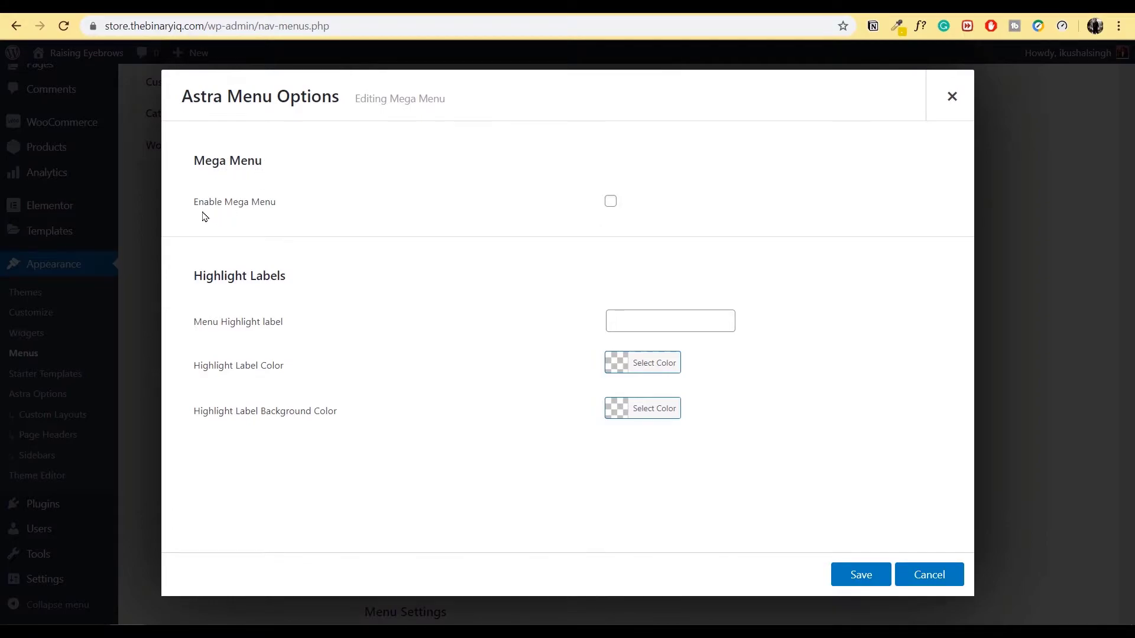
left_click(611, 202)
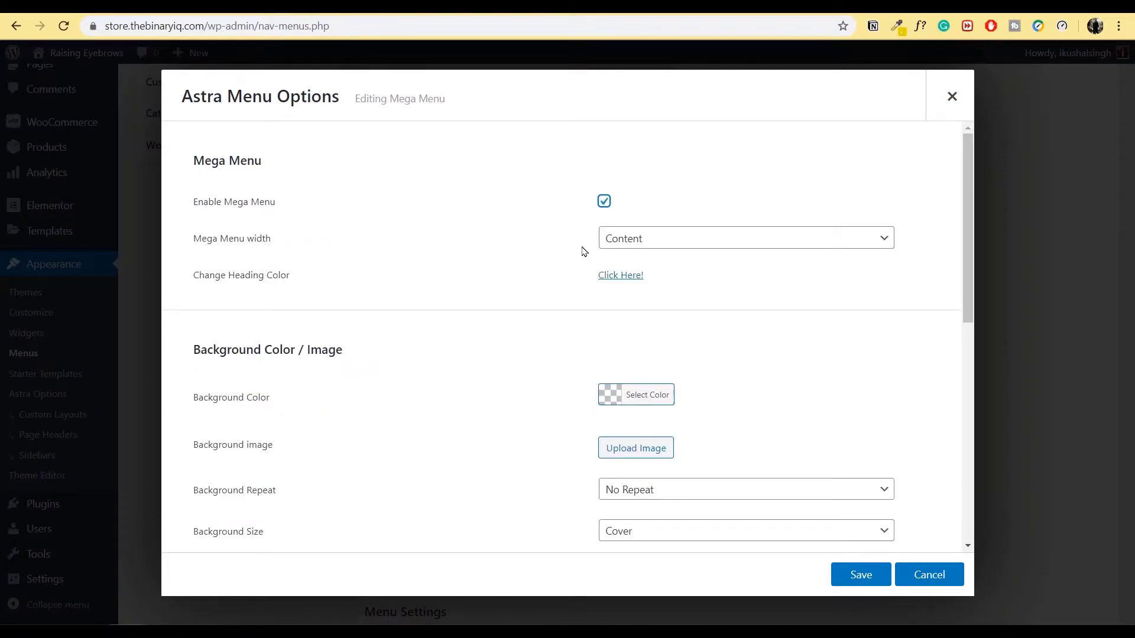
left_click(718, 240)
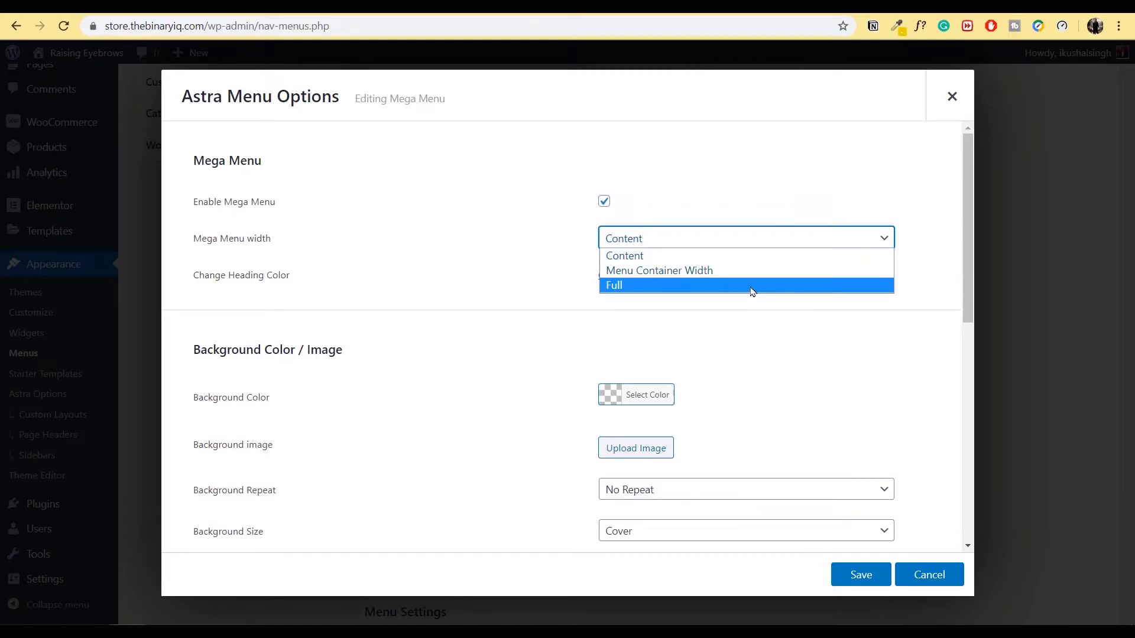
left_click(748, 256)
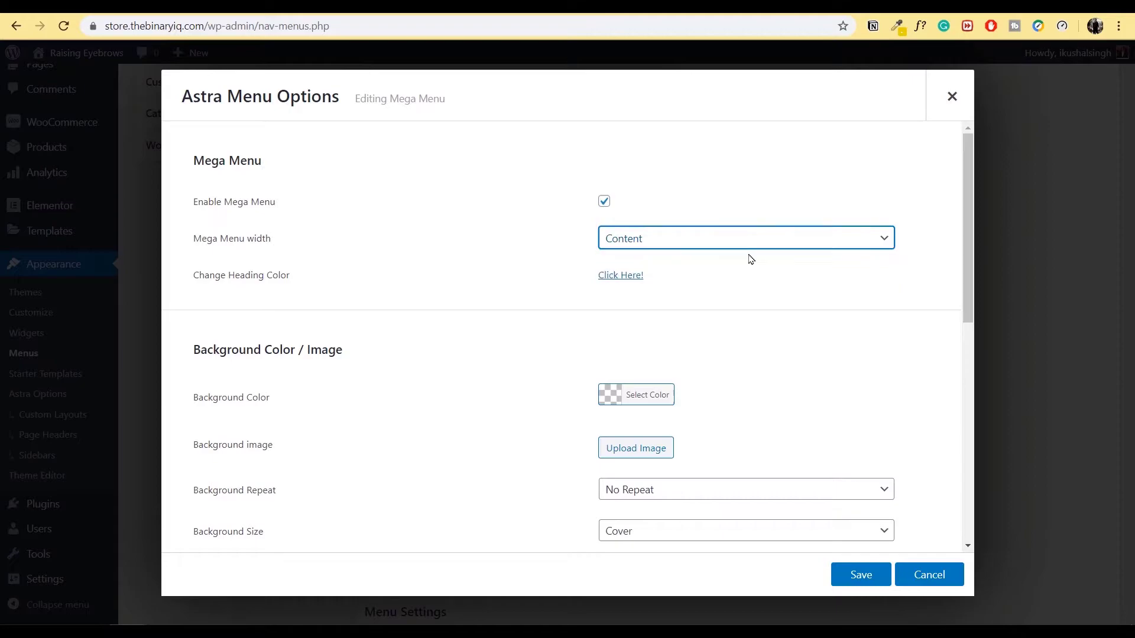
left_click(861, 575)
scroll(547, 436, "down", 2)
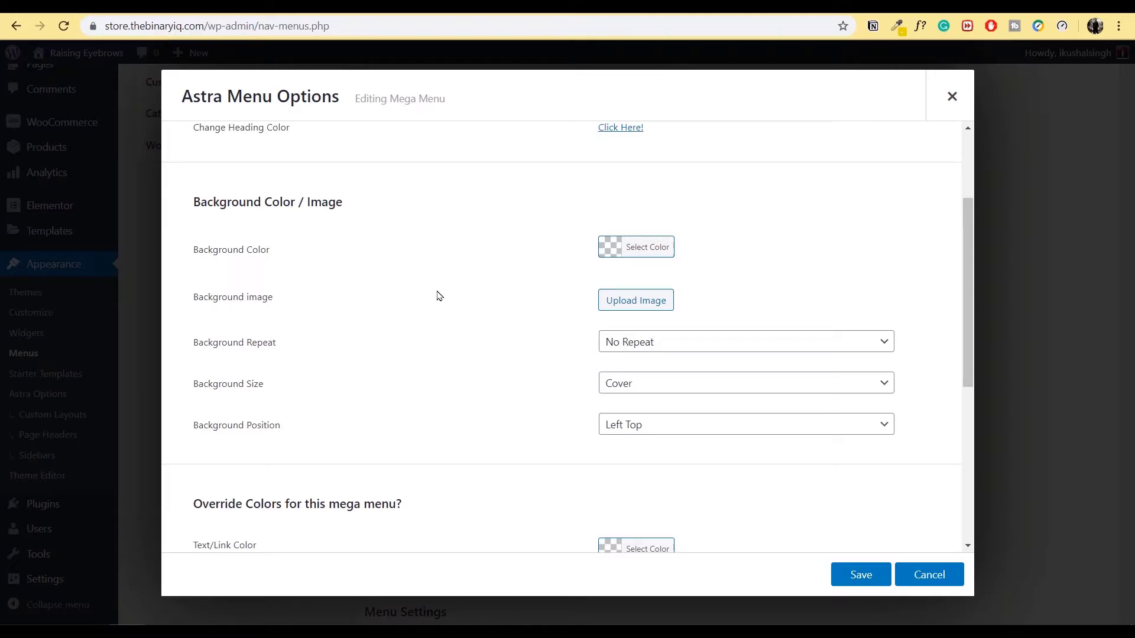
scroll(473, 302, "up", 3)
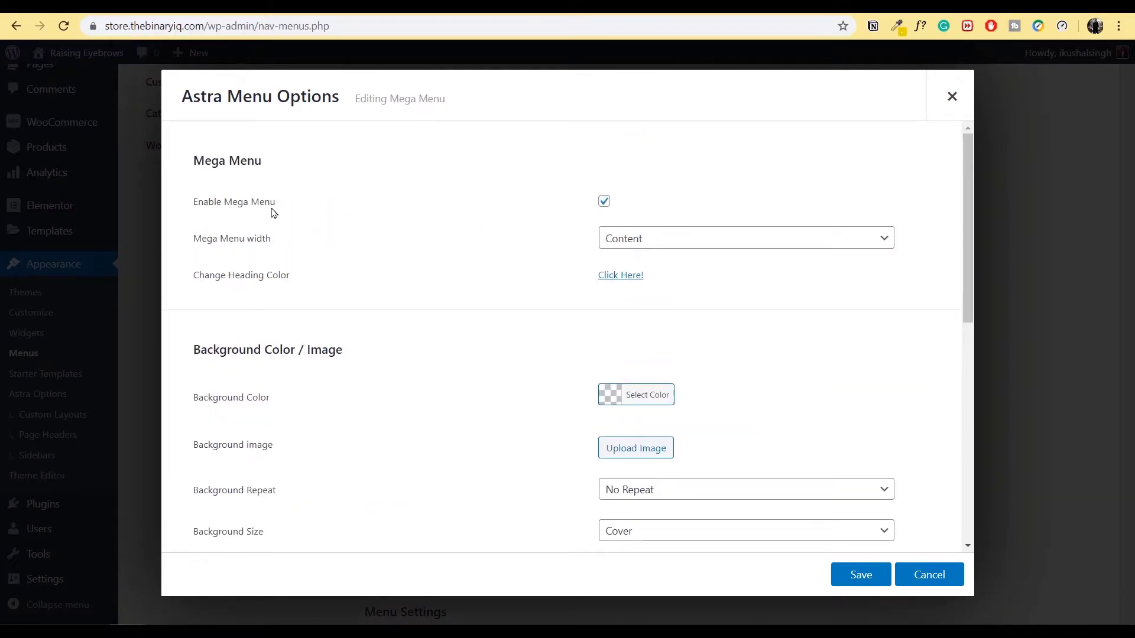
left_click_drag(195, 203, 284, 213)
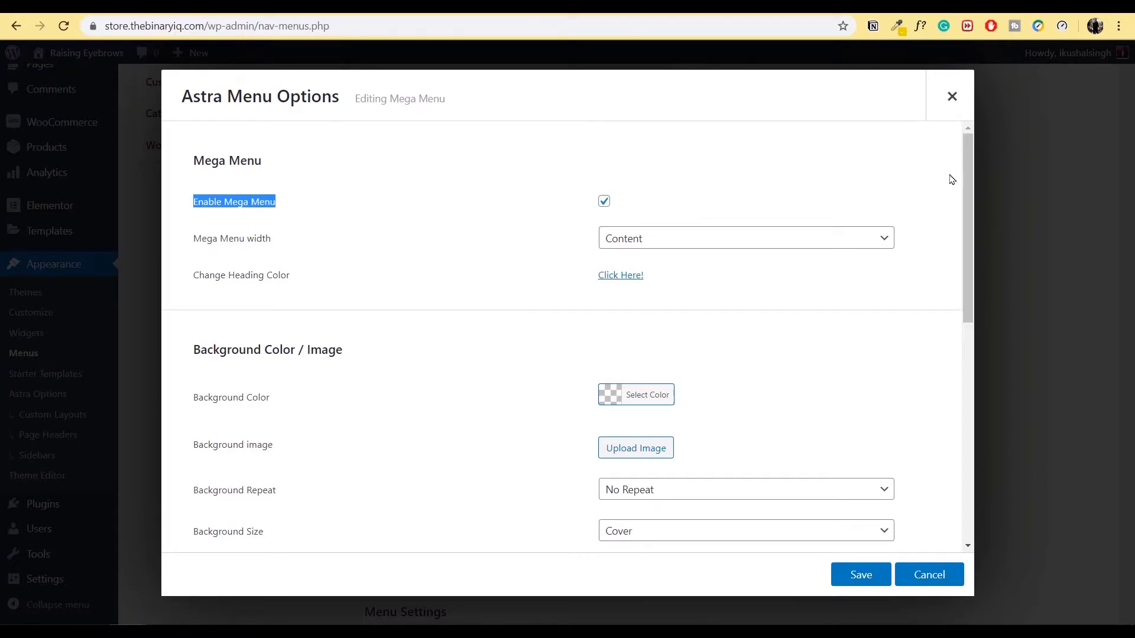
left_click(952, 96)
left_click(657, 285)
scroll(532, 265, "down", 1)
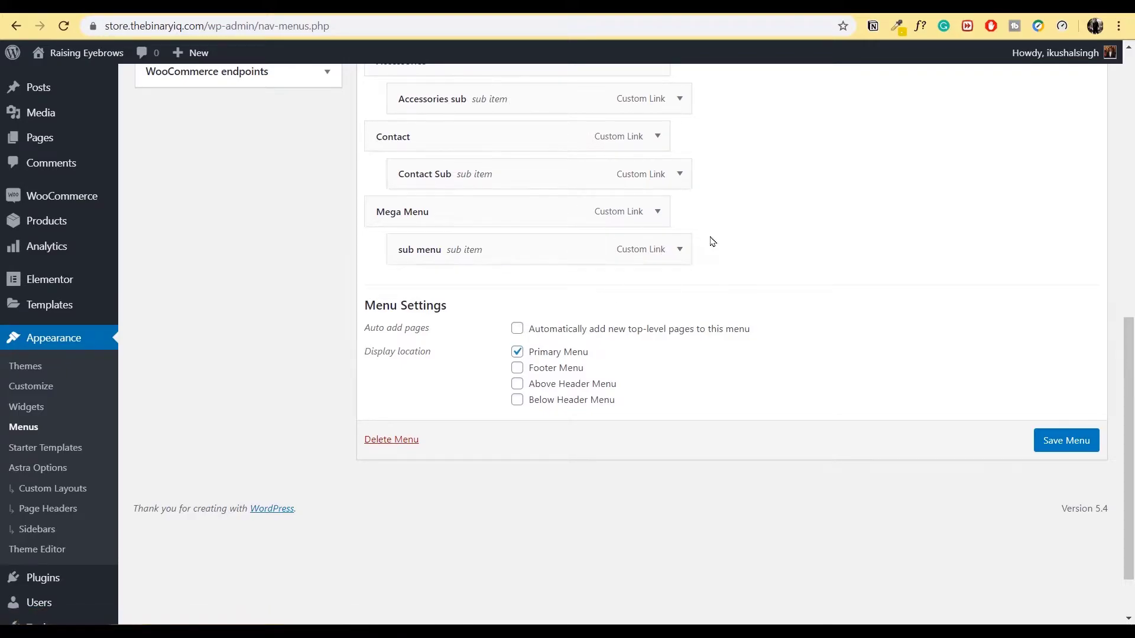
- Expand the sub menu item and bring up its Astra Menu Options dialog
left_click(678, 251)
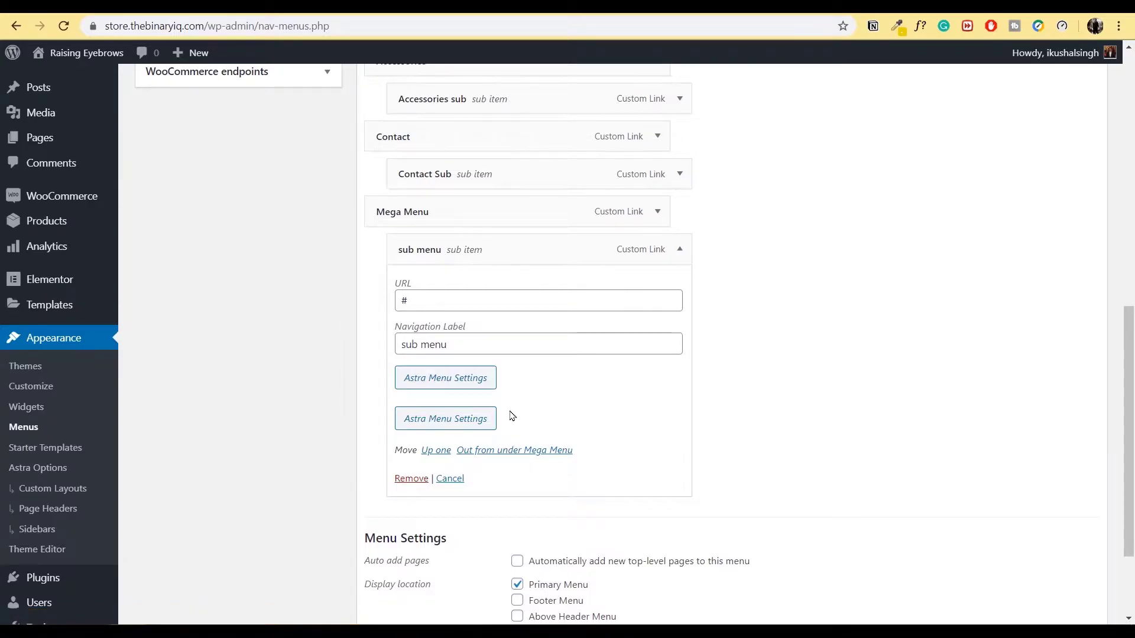
left_click(465, 385)
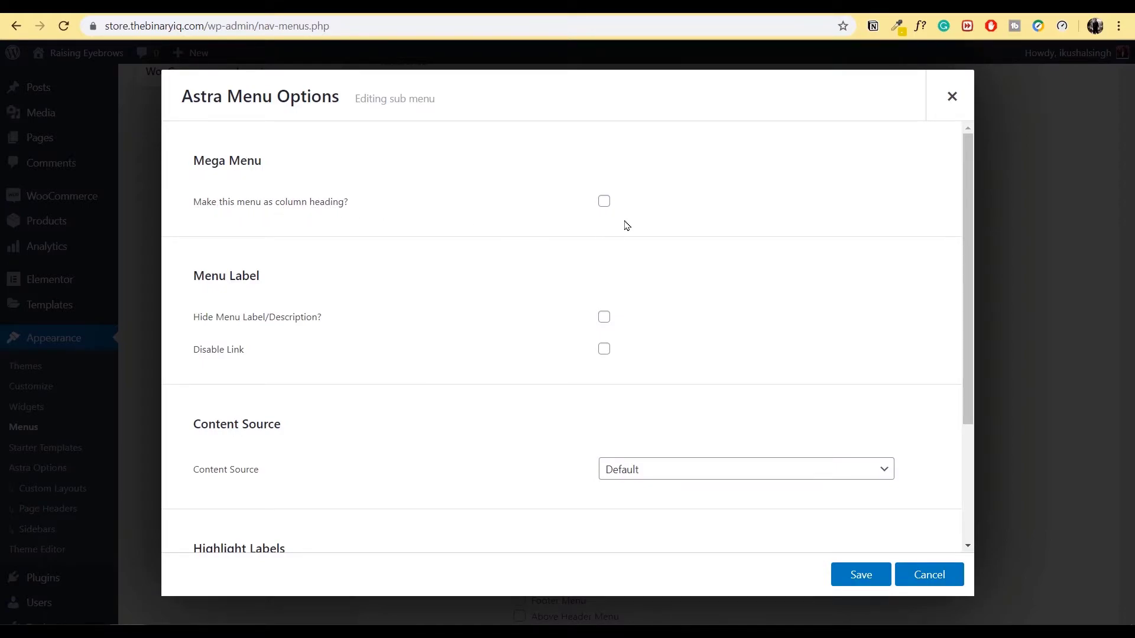
- Tick Hide Menu Label/Description for the sub menu item
scroll(429, 282, "down", 1)
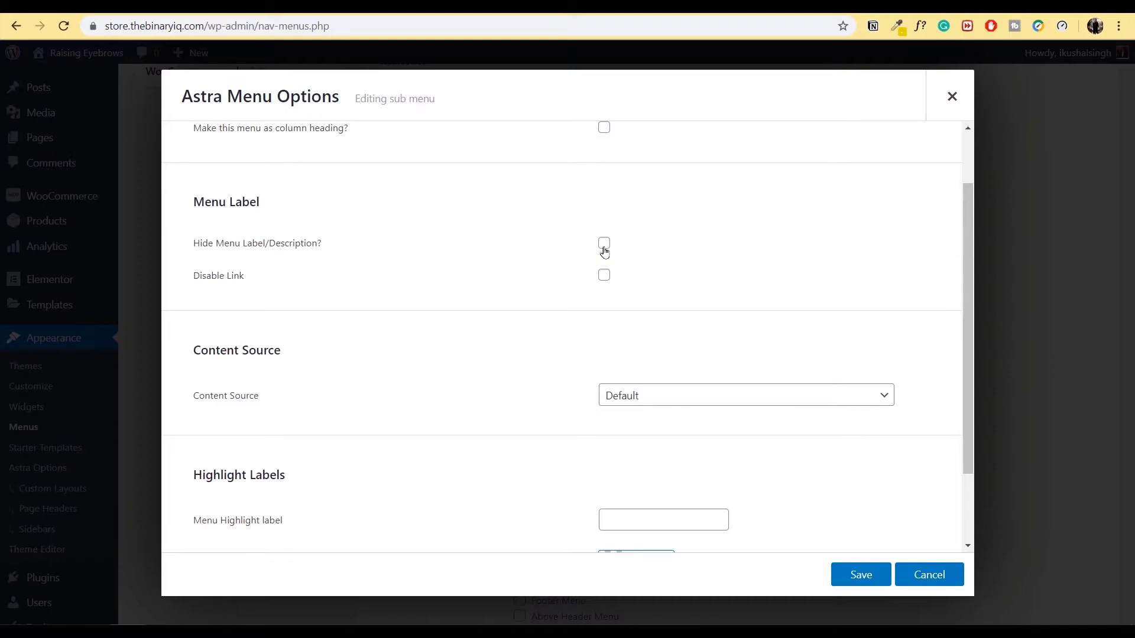
left_click(604, 244)
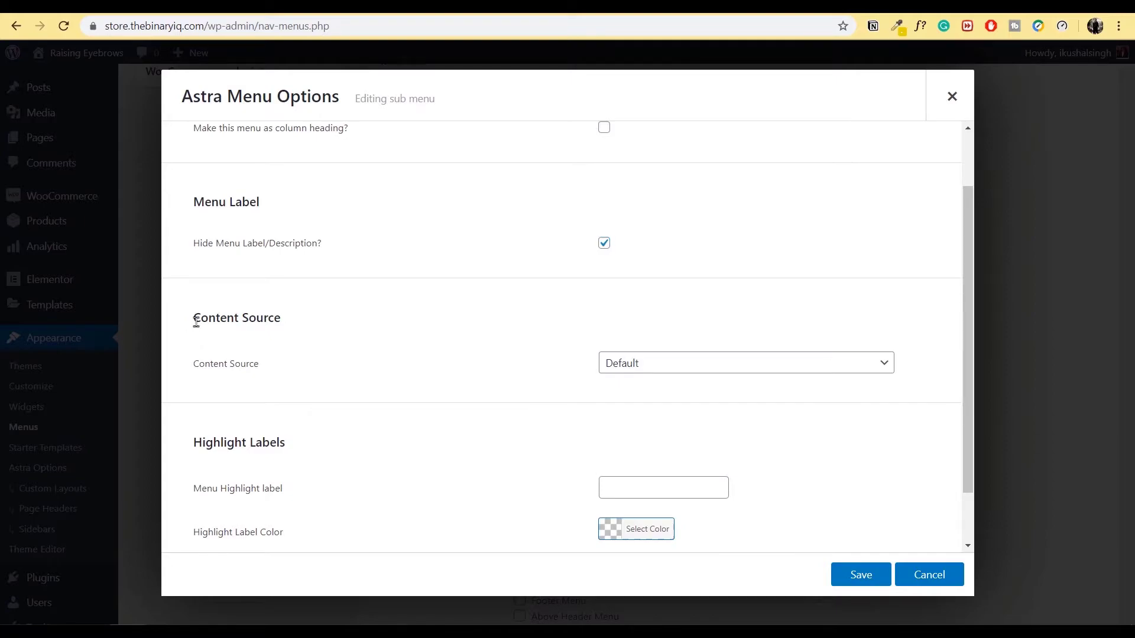
left_click_drag(195, 319, 257, 334)
left_click(319, 352)
- Set the sub menu's Content Source to Template, then save and close the dialog
scroll(750, 438, "down", 1)
scroll(801, 426, "up", 3)
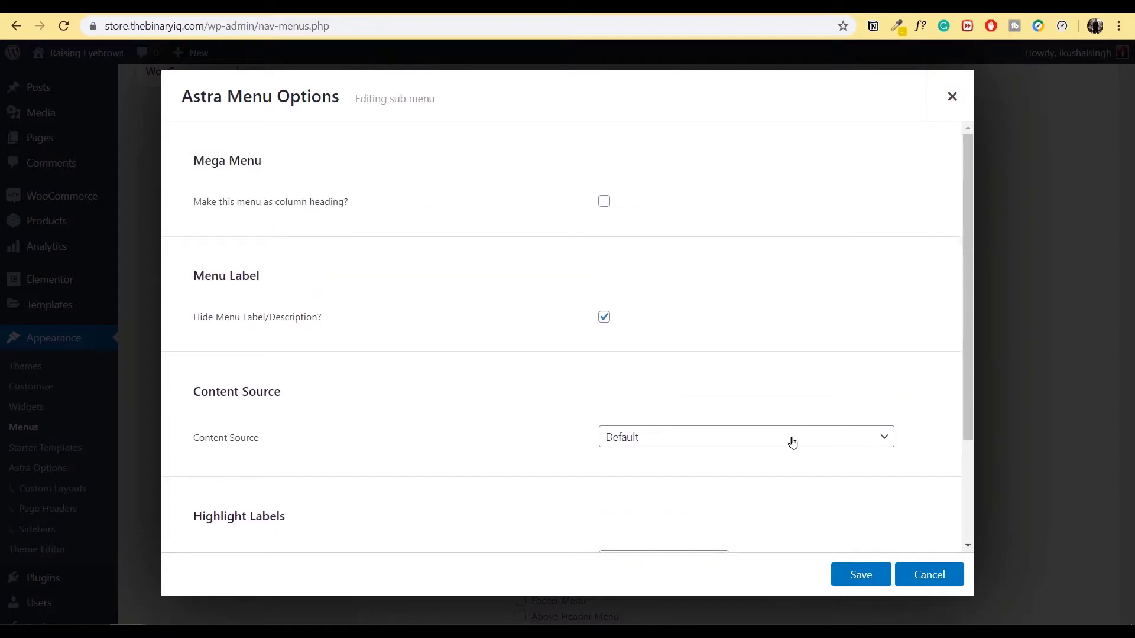
scroll(792, 442, "down", 2)
left_click(755, 298)
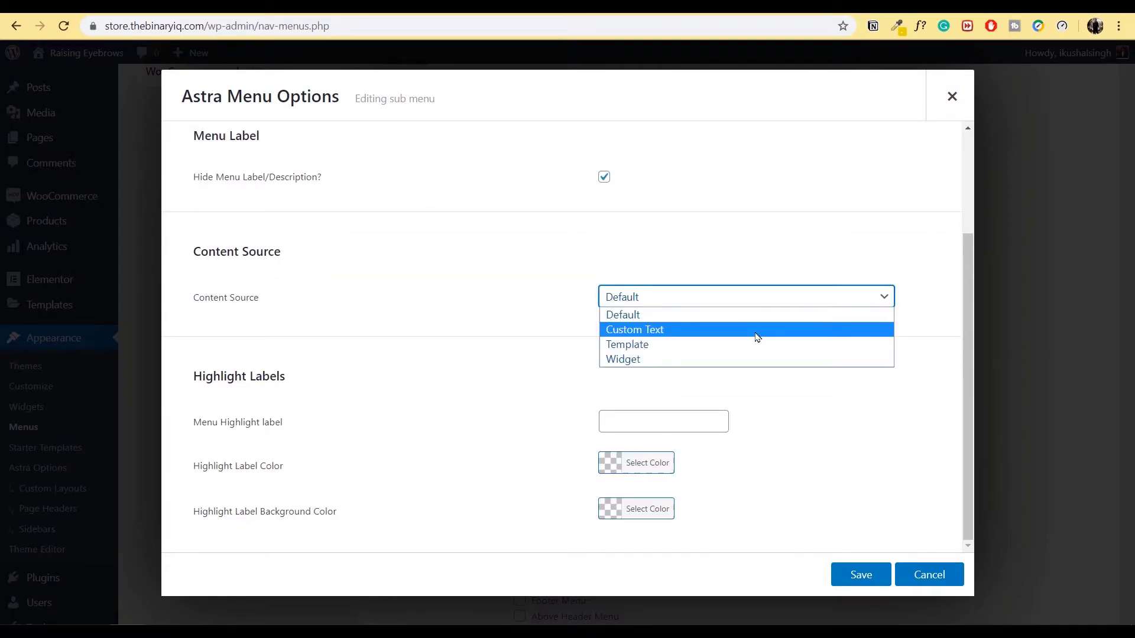
left_click(757, 337)
scroll(767, 357, "down", 1)
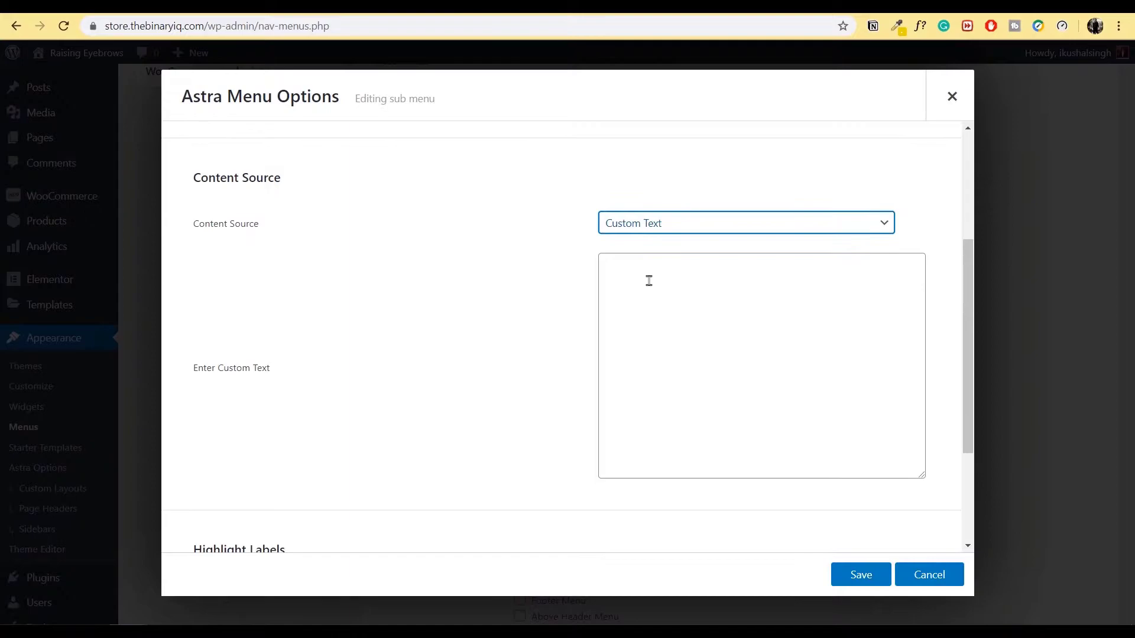
left_click(851, 231)
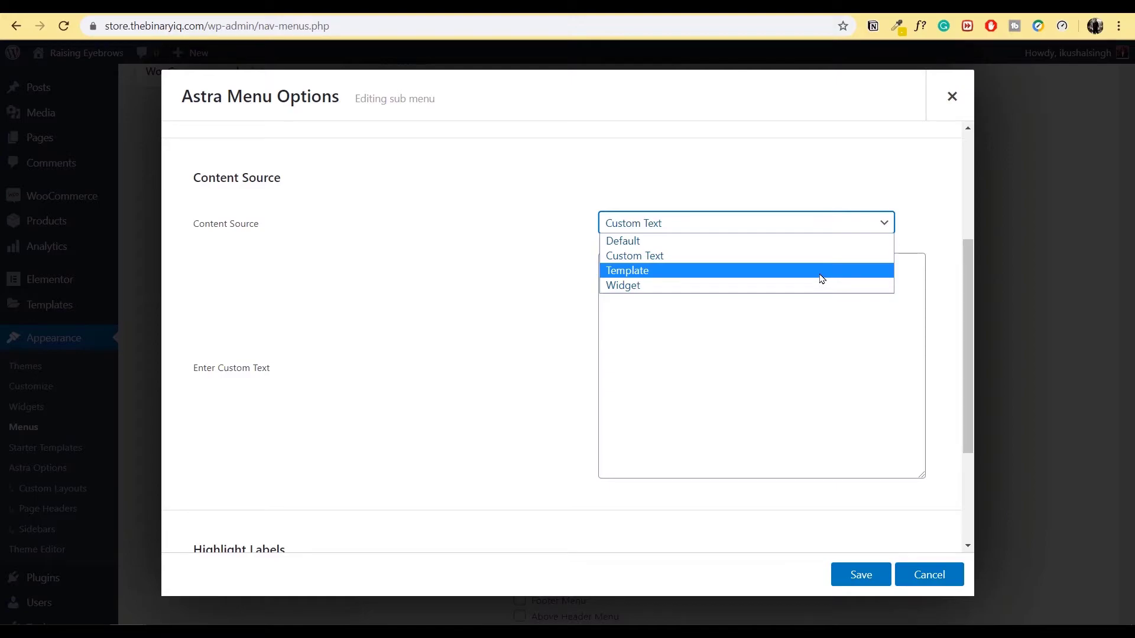
left_click(821, 272)
left_click(663, 300)
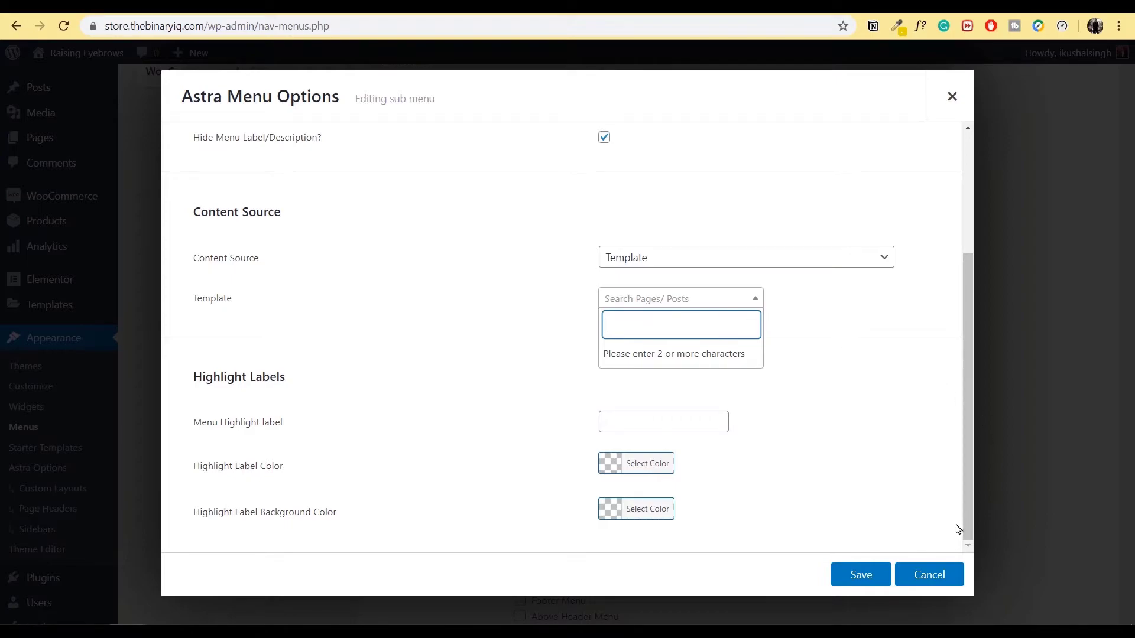
left_click(864, 579)
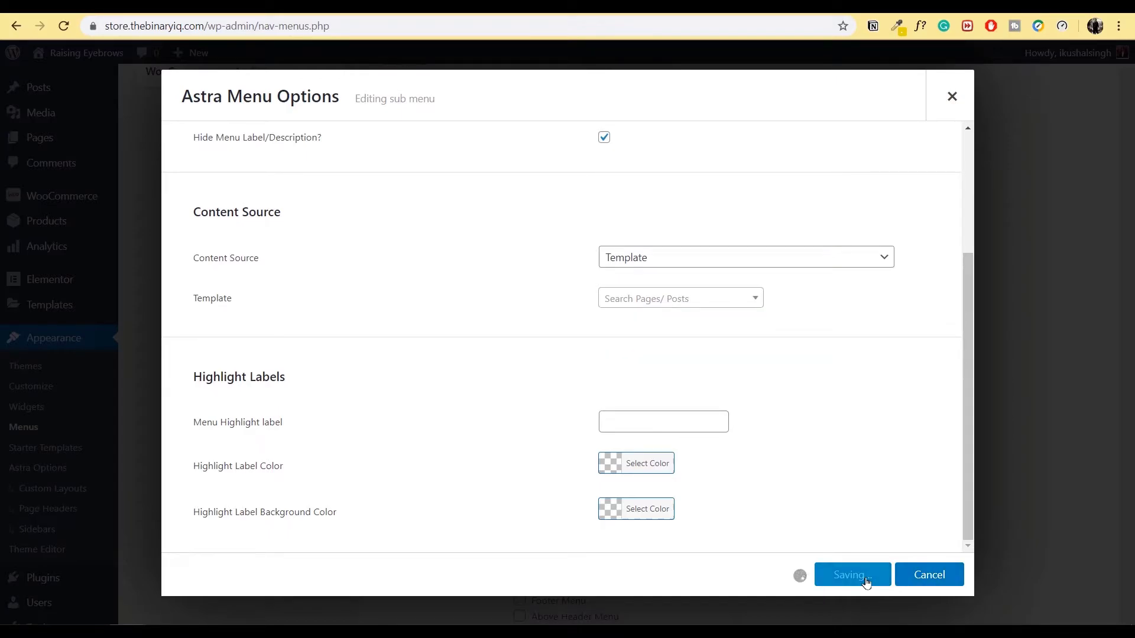
left_click(951, 98)
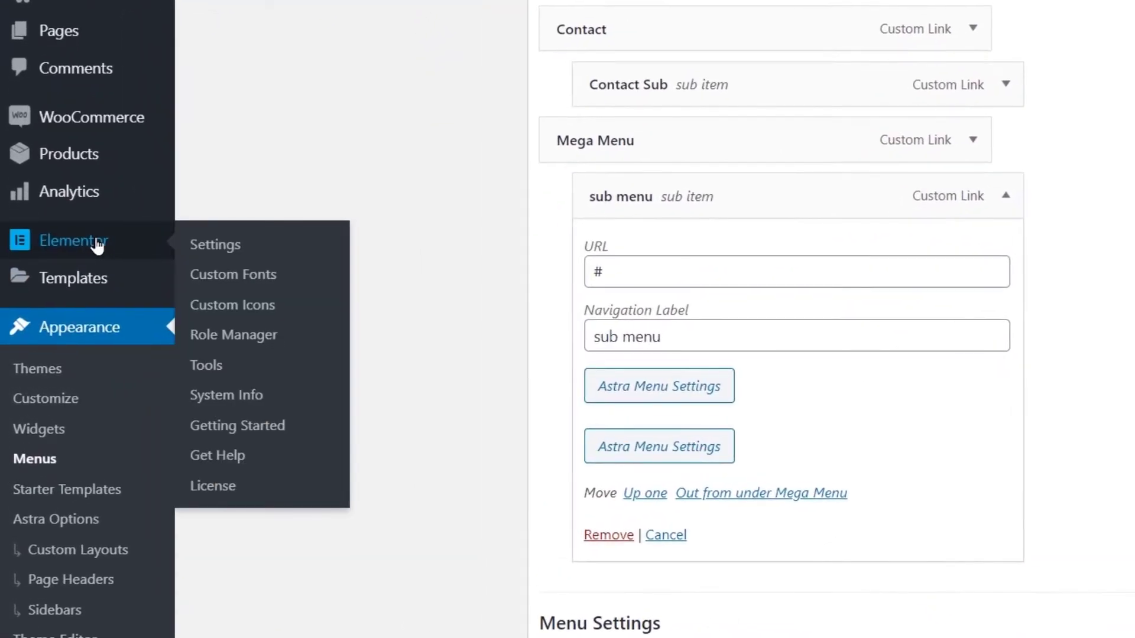
- Start a new Elementor template via Templates > Add New
mouse_move(87, 281)
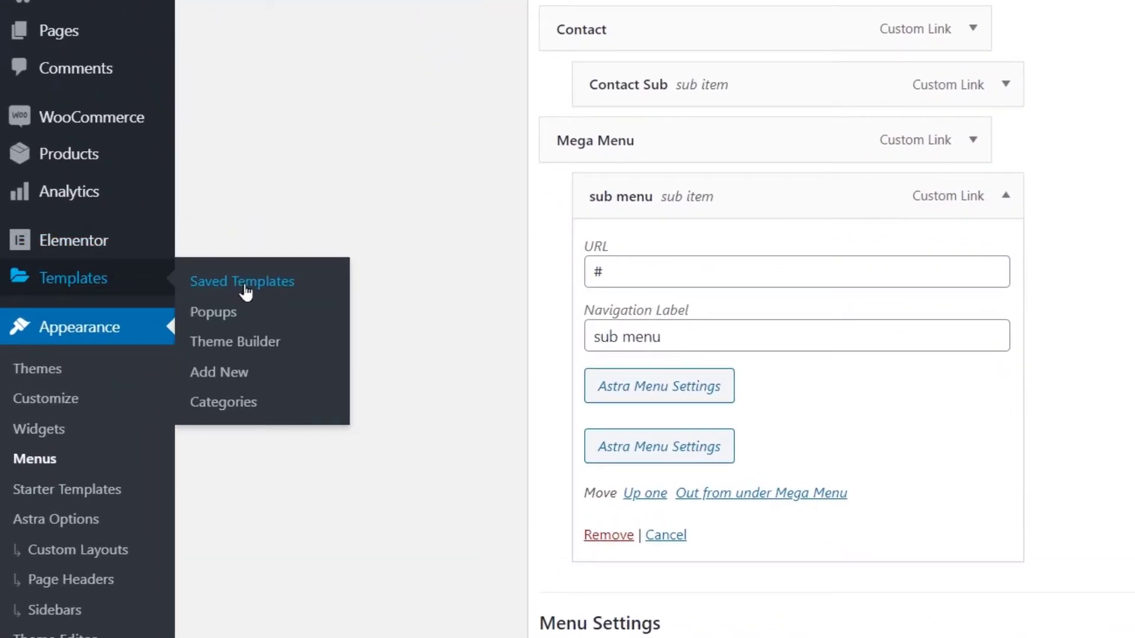
left_click(232, 373)
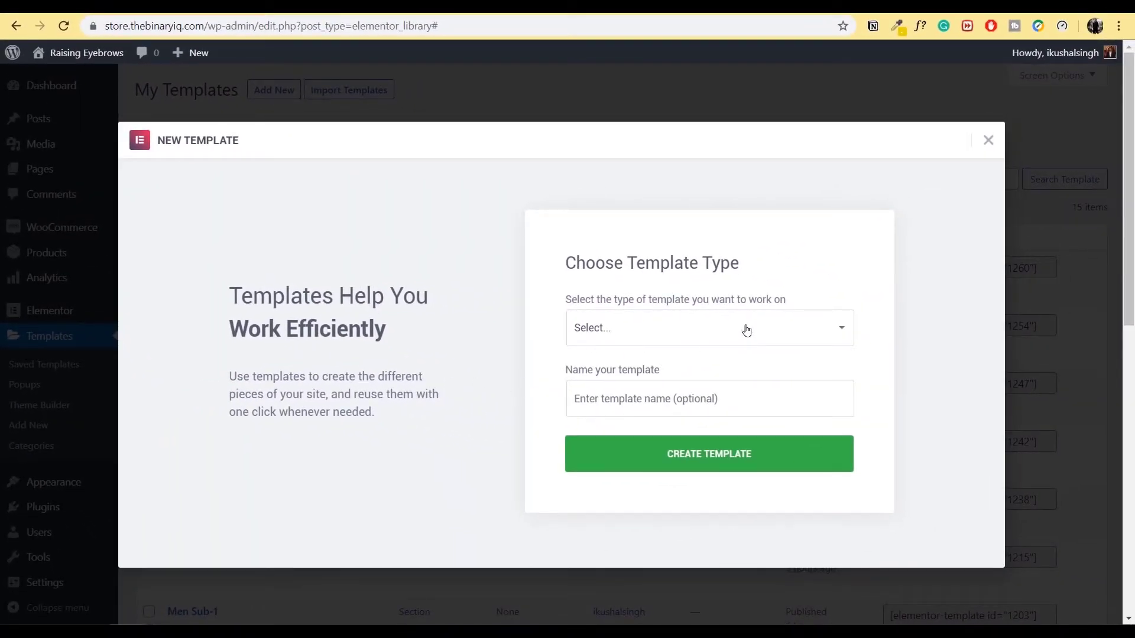
- Create a Section template named 'Mega Menu Elementor' and open it in Elementor
left_click(803, 326)
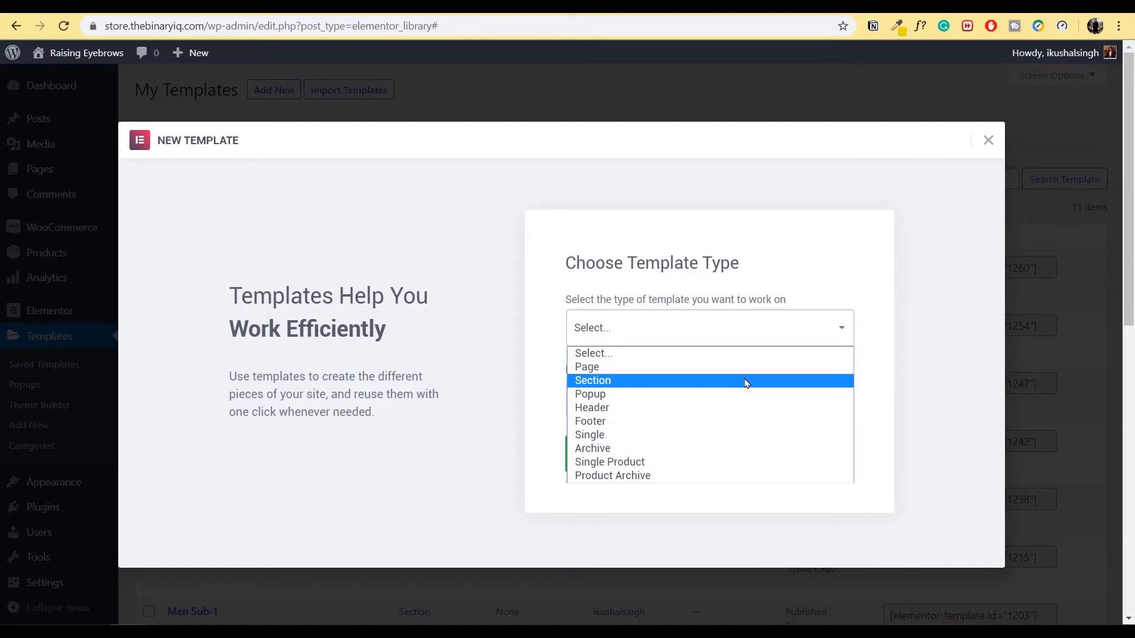
left_click(746, 382)
left_click(726, 407)
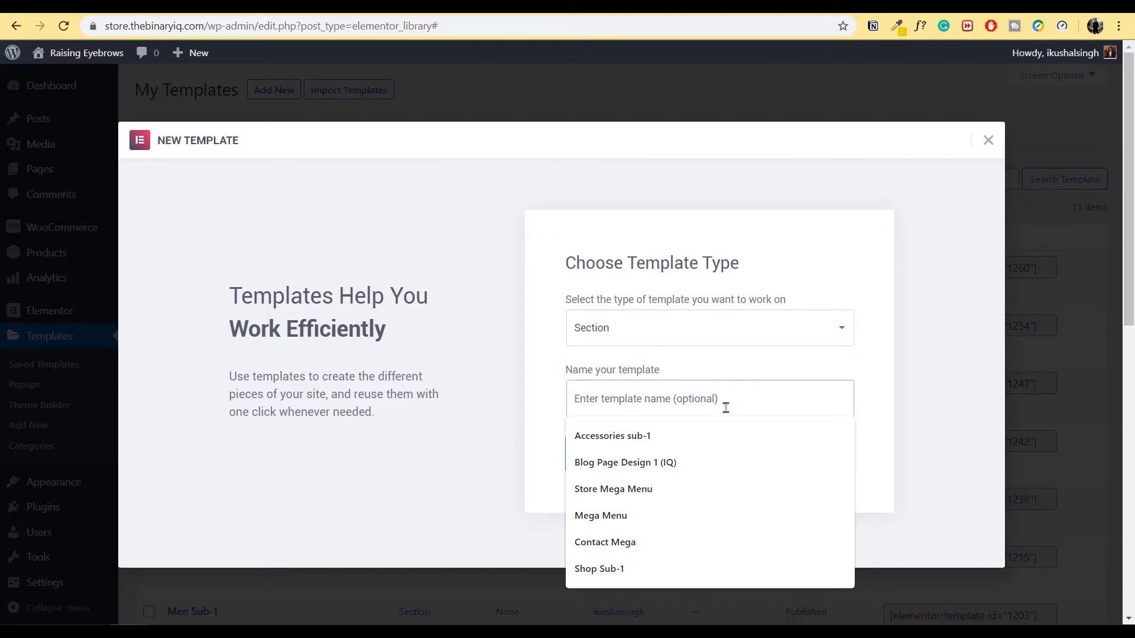
type("Mega Me")
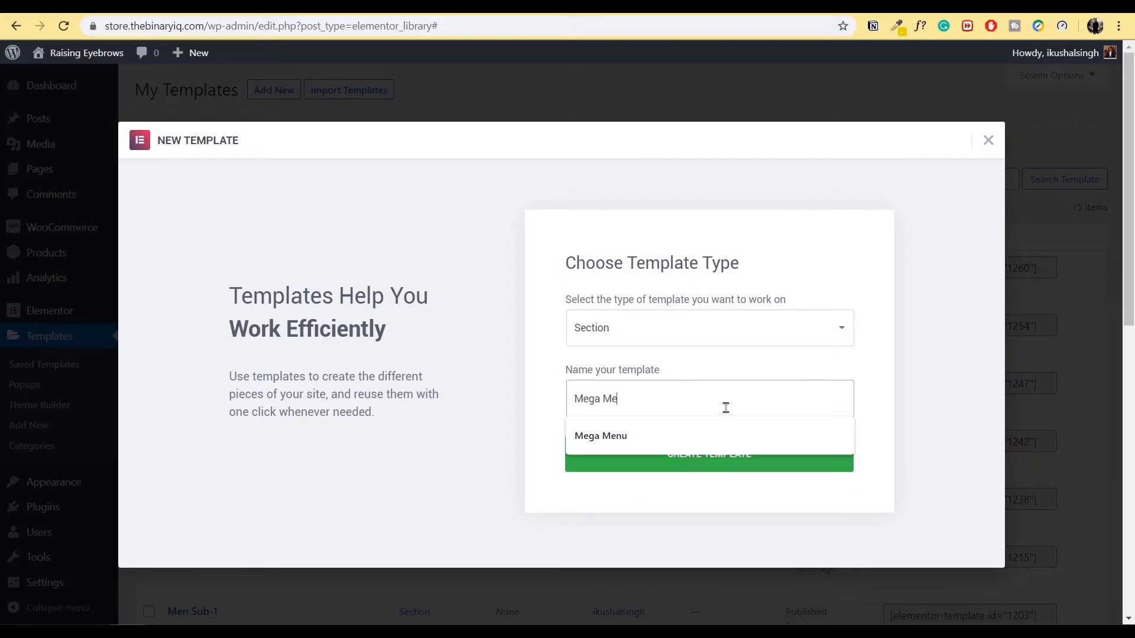
type("nu Elementor")
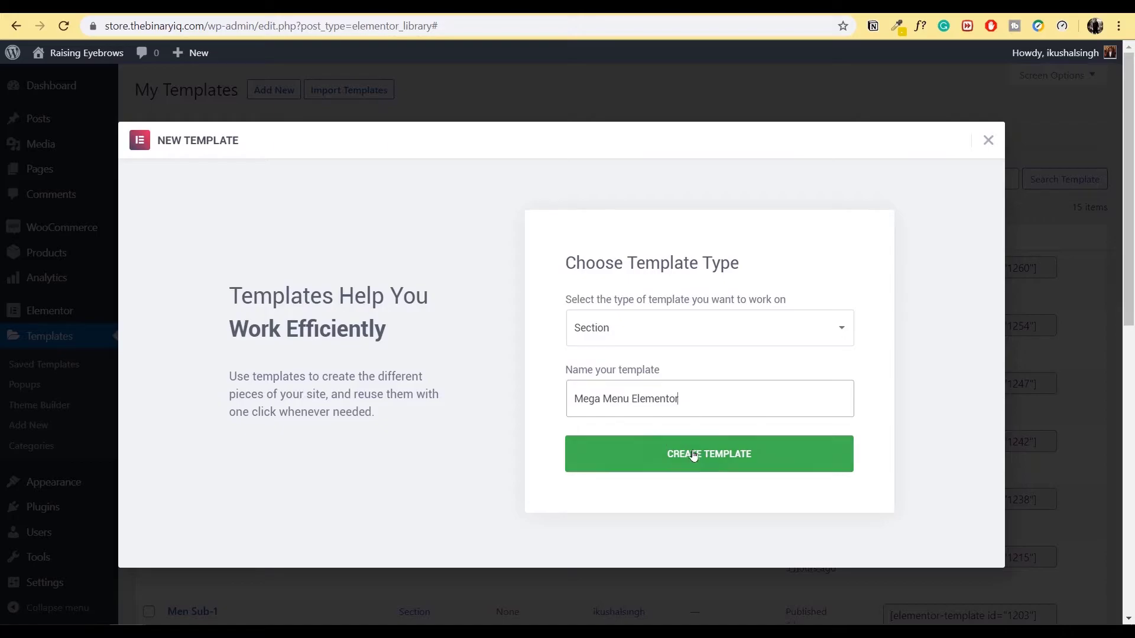
left_click(705, 457)
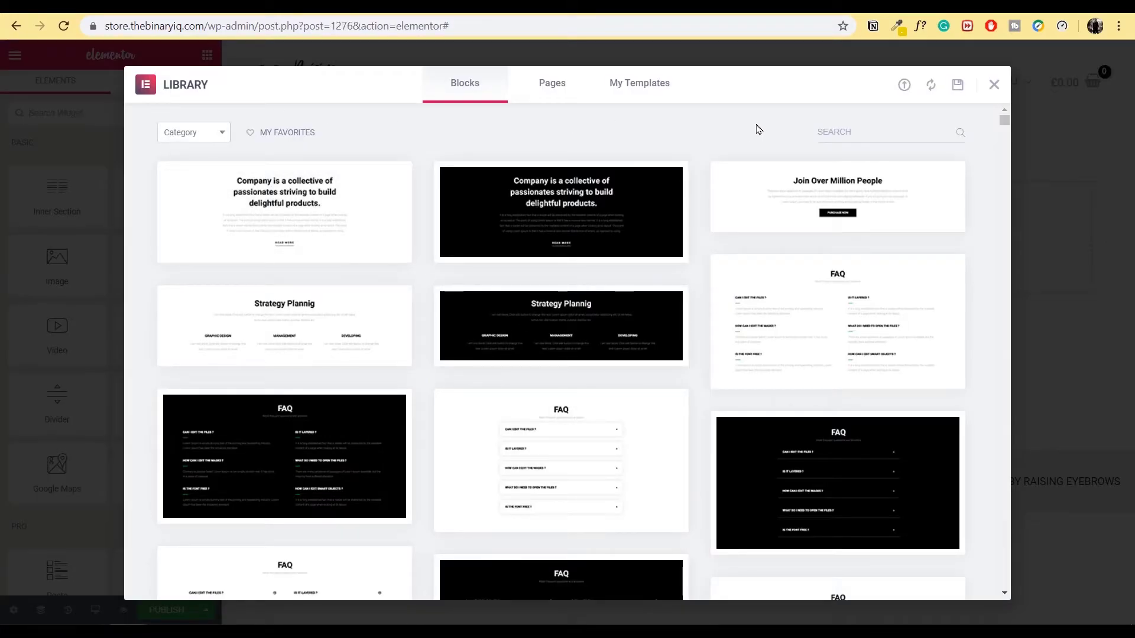
- Find the Team Section Slide block in the Library, preview it, and insert it
scroll(694, 393, "down", 3)
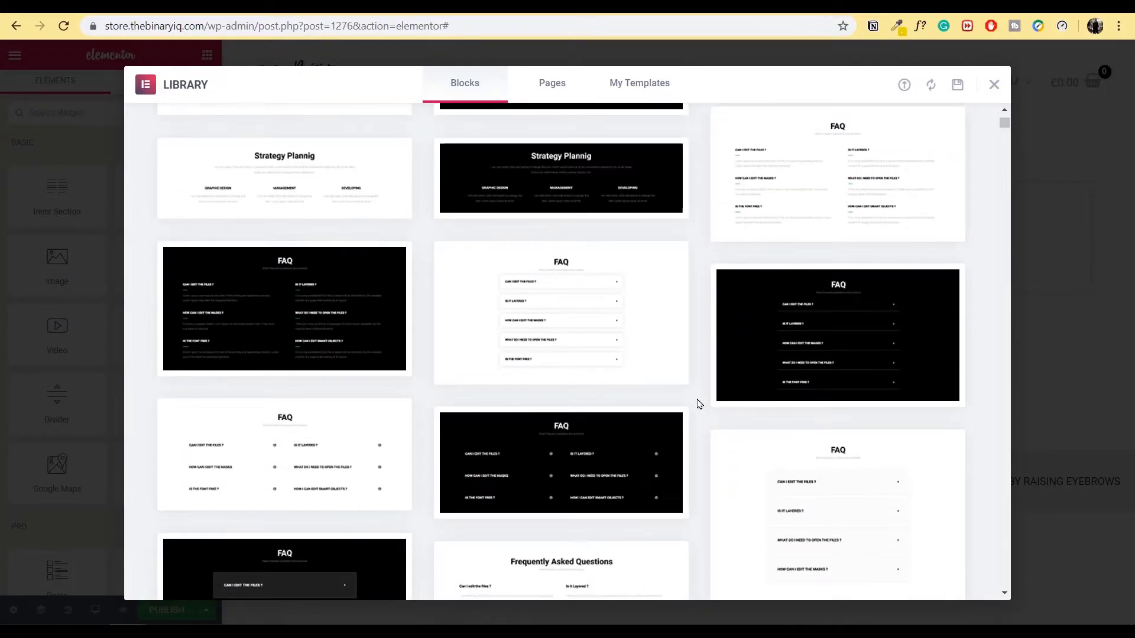
scroll(697, 399, "down", 2)
scroll(699, 404, "down", 5)
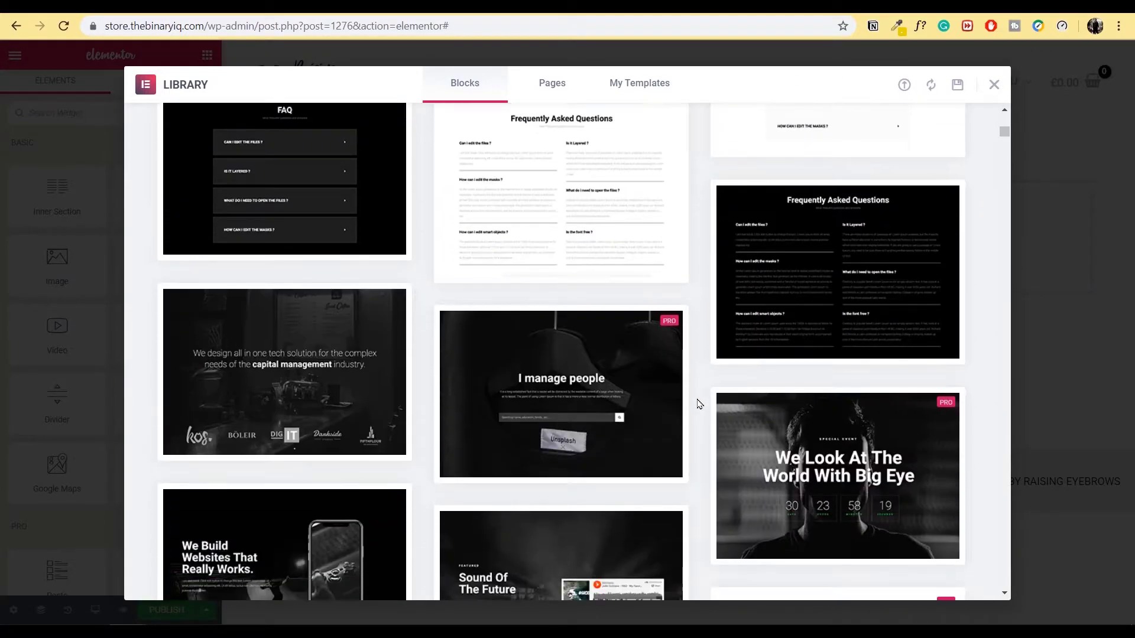
scroll(700, 404, "down", 4)
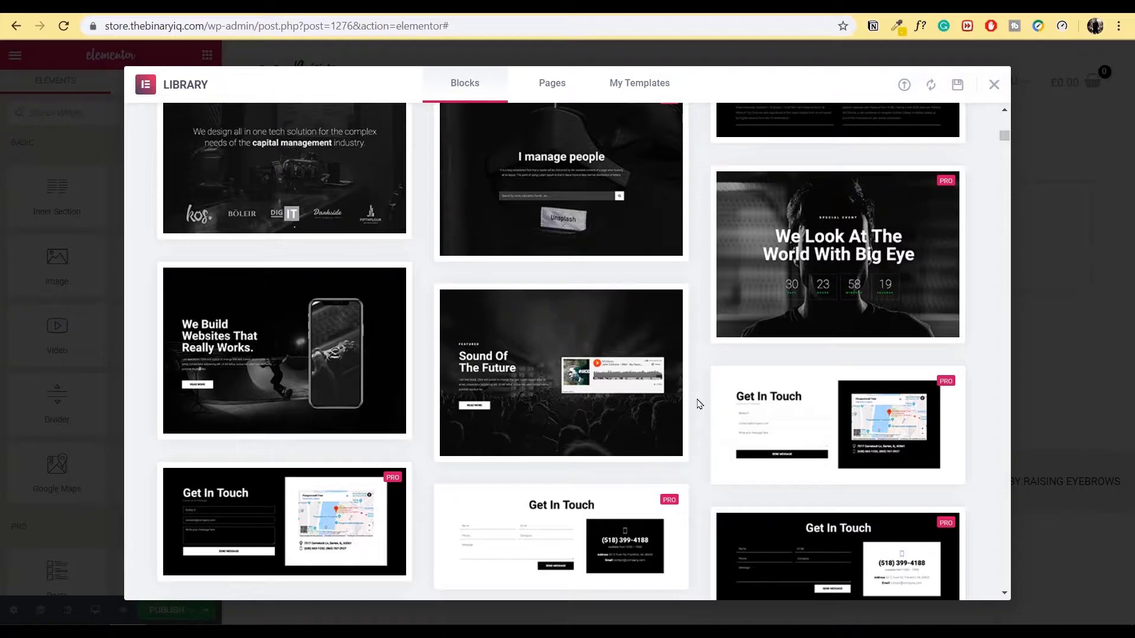
scroll(699, 404, "down", 4)
scroll(699, 405, "down", 5)
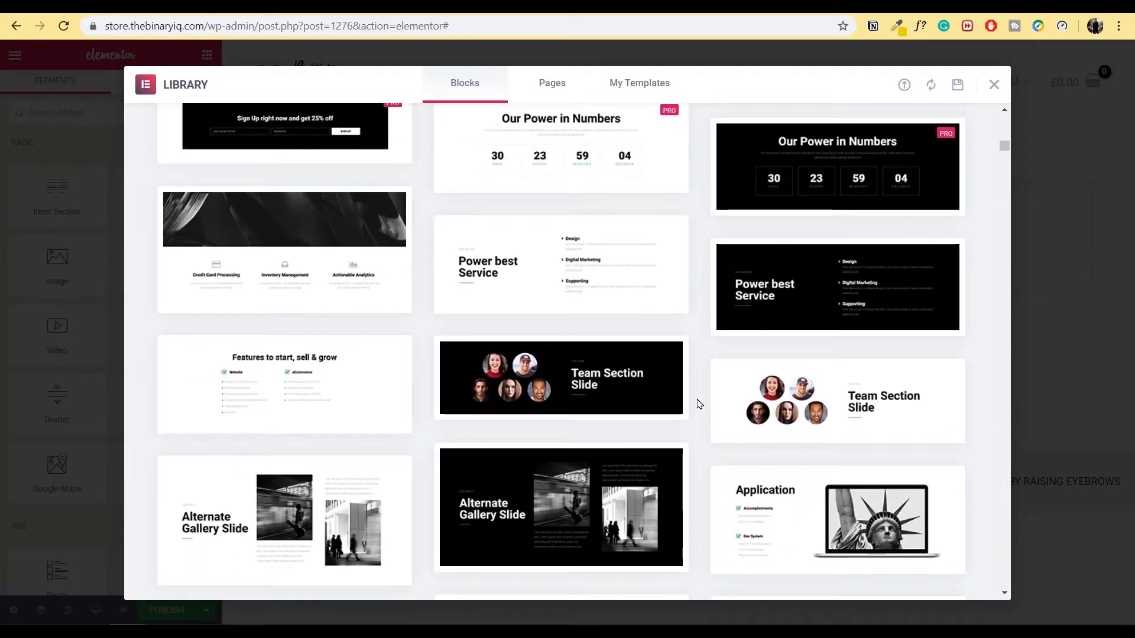
scroll(699, 404, "down", 3)
scroll(699, 405, "down", 3)
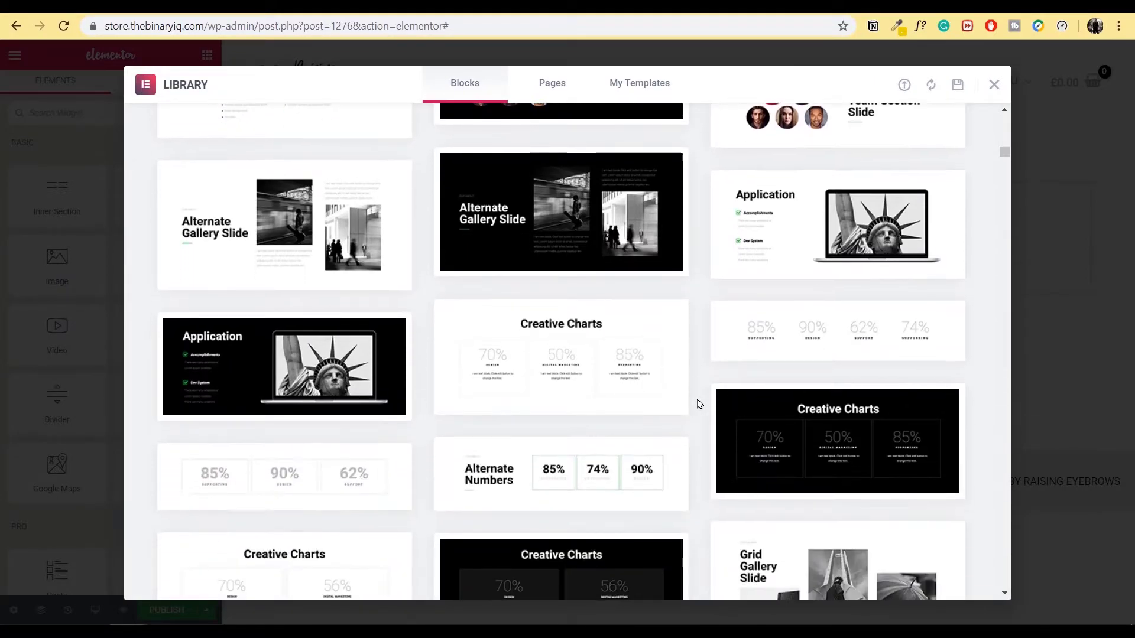
scroll(699, 404, "down", 4)
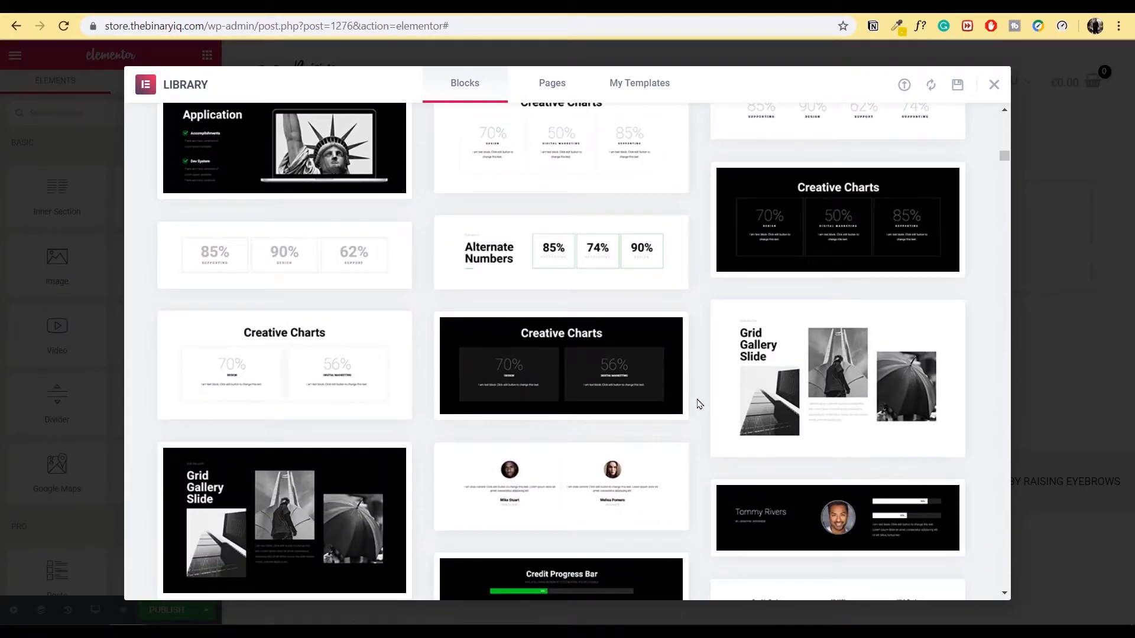
scroll(700, 404, "up", 8)
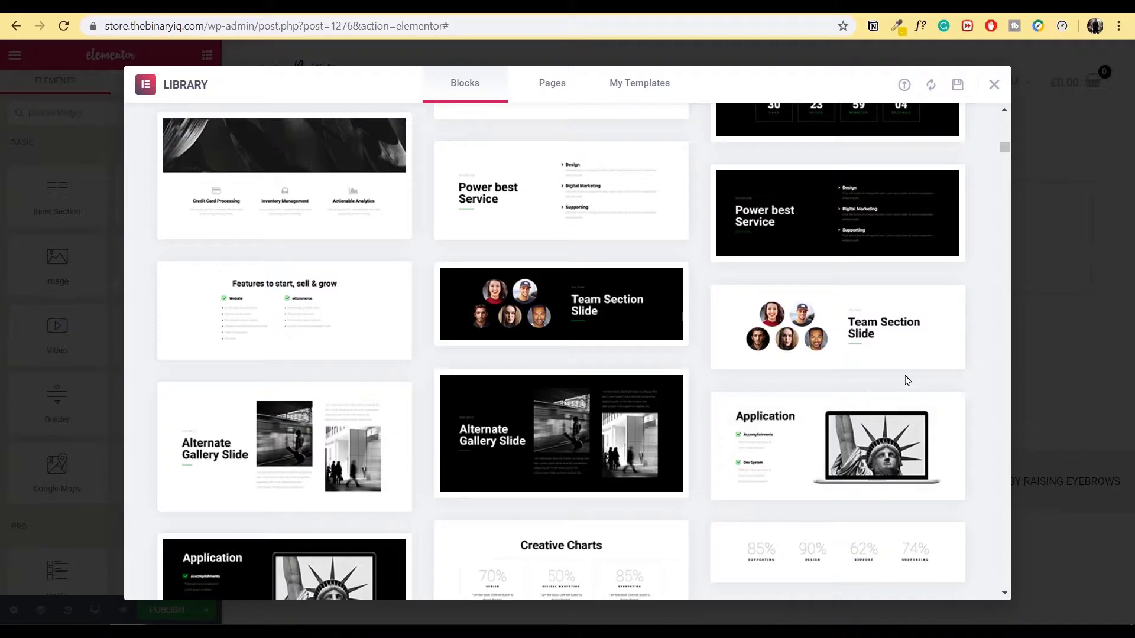
left_click(865, 346)
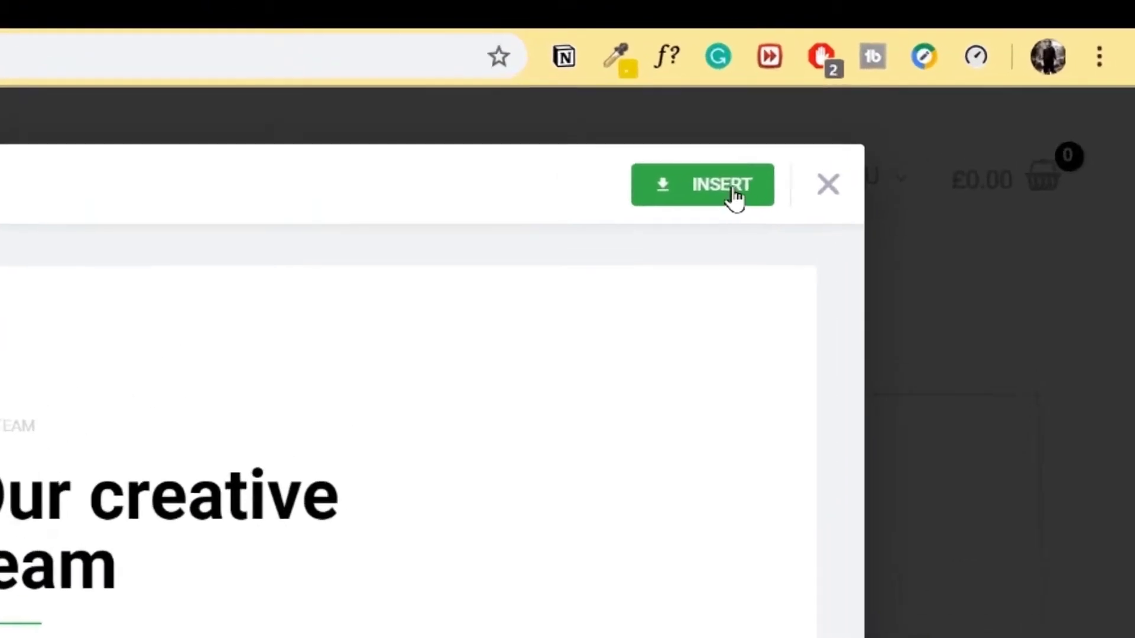
left_click(948, 90)
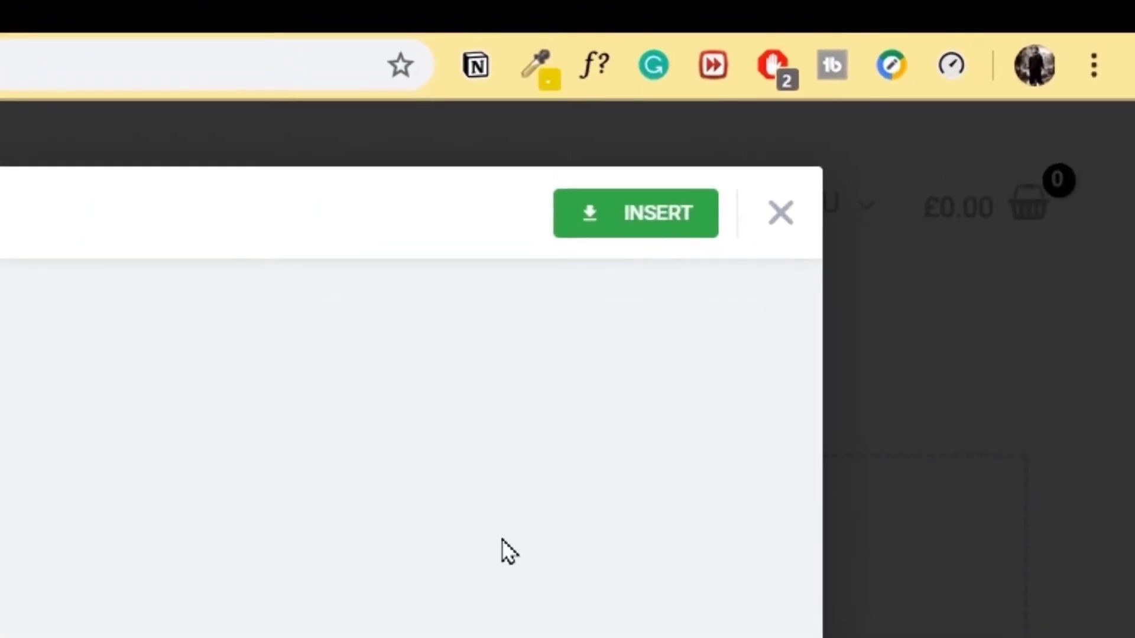
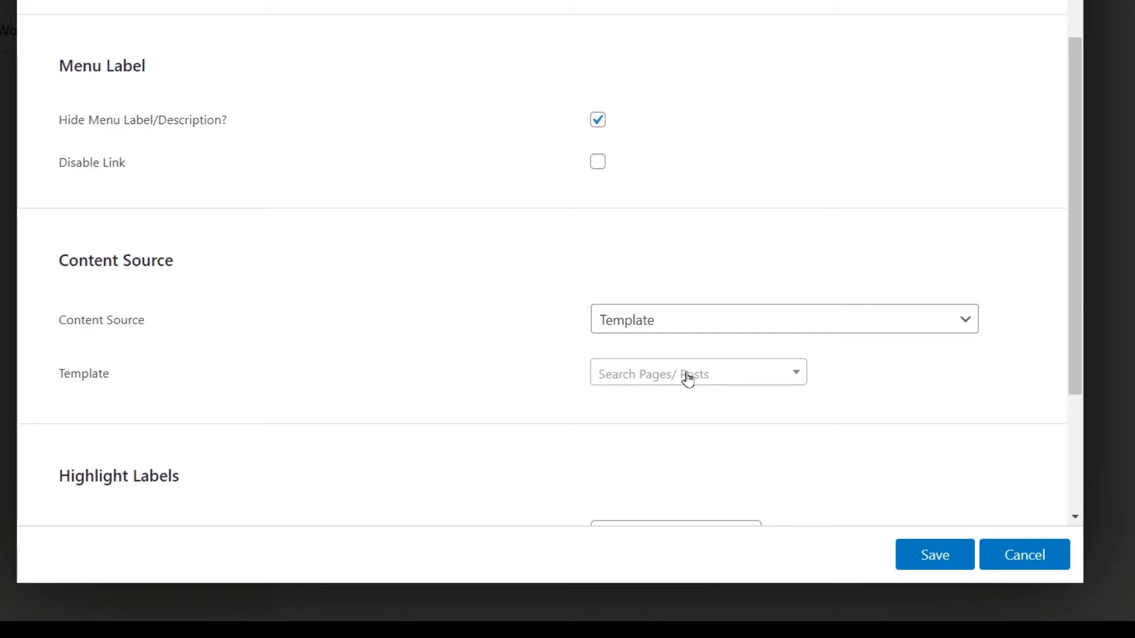
- Set the menu item's template to Mega Menu Elementor and save the menu options
left_click(685, 387)
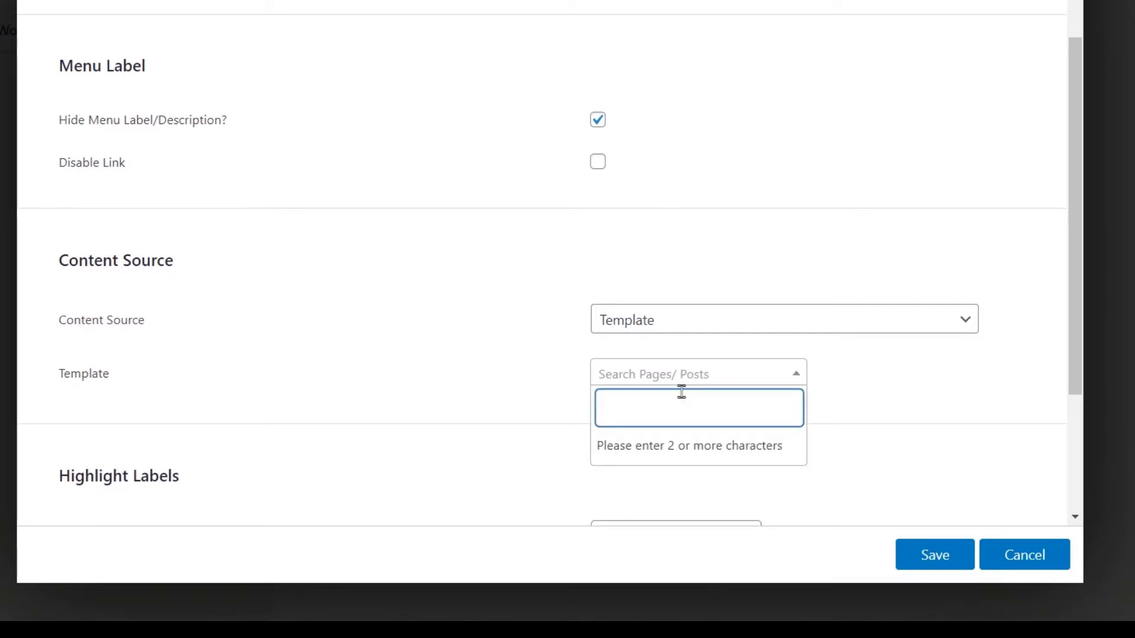
type("mega meny")
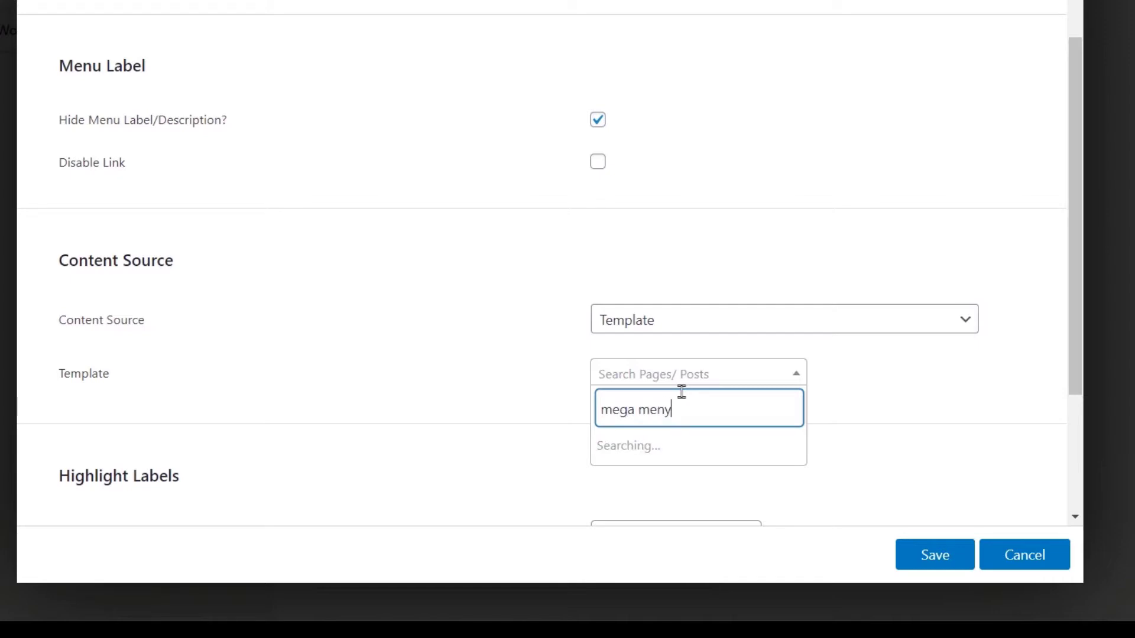
key("BackSpace")
type("u elementor")
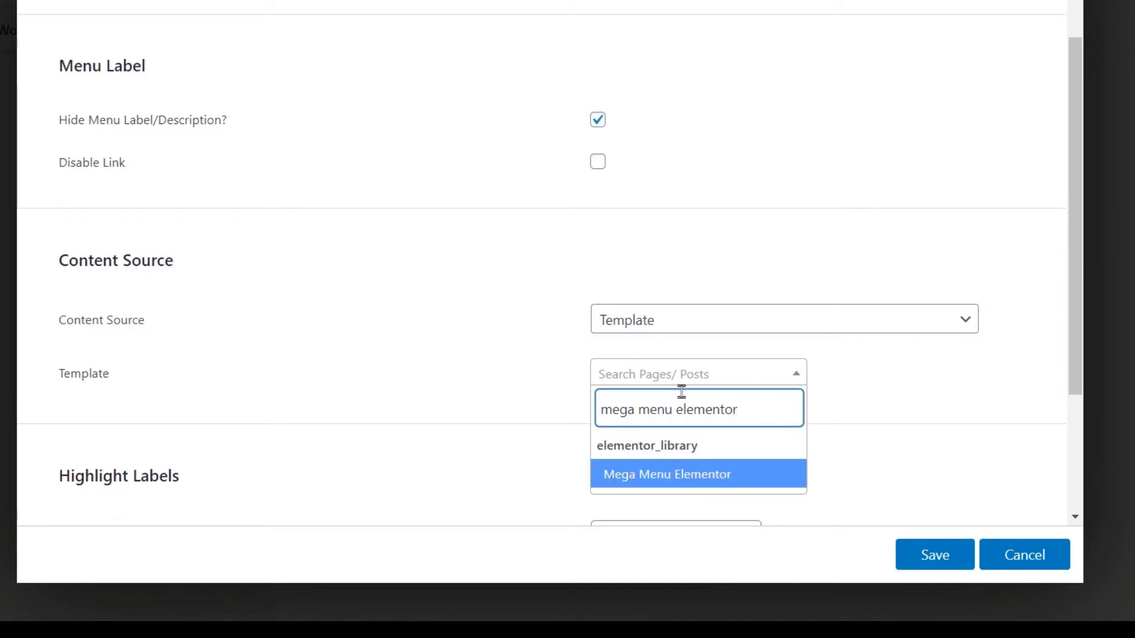
left_click(665, 479)
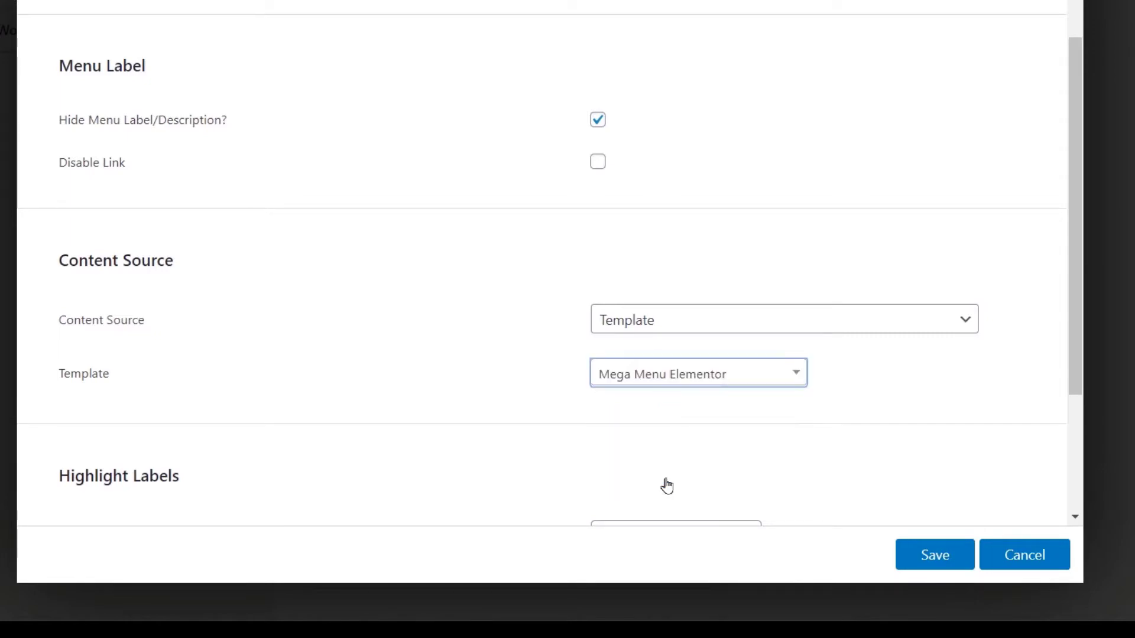
left_click(940, 571)
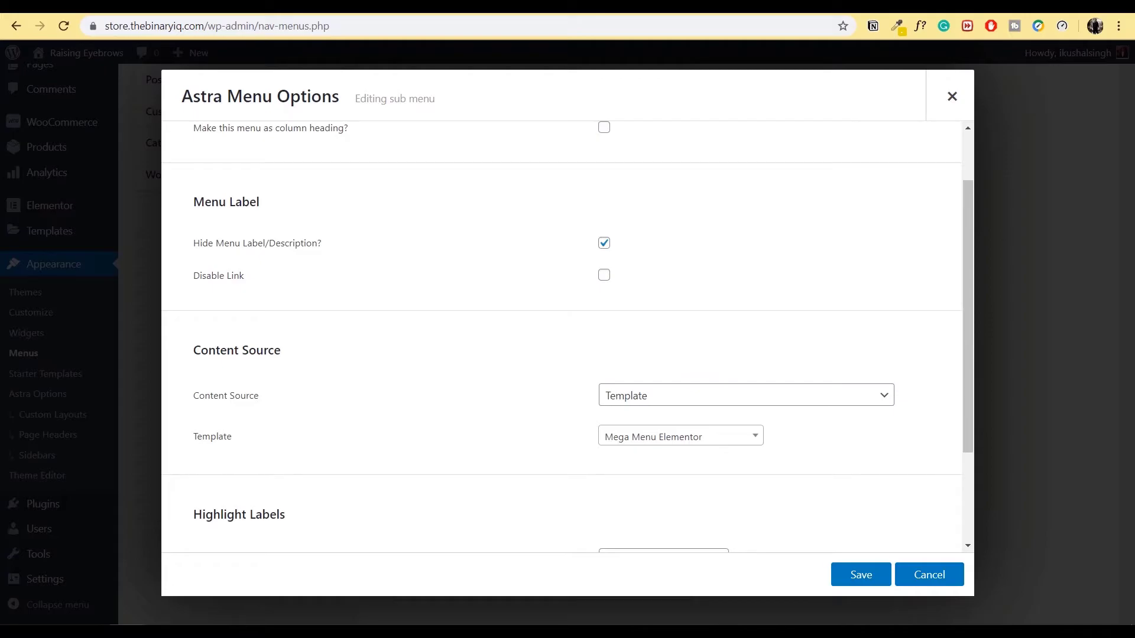
left_click(384, 6)
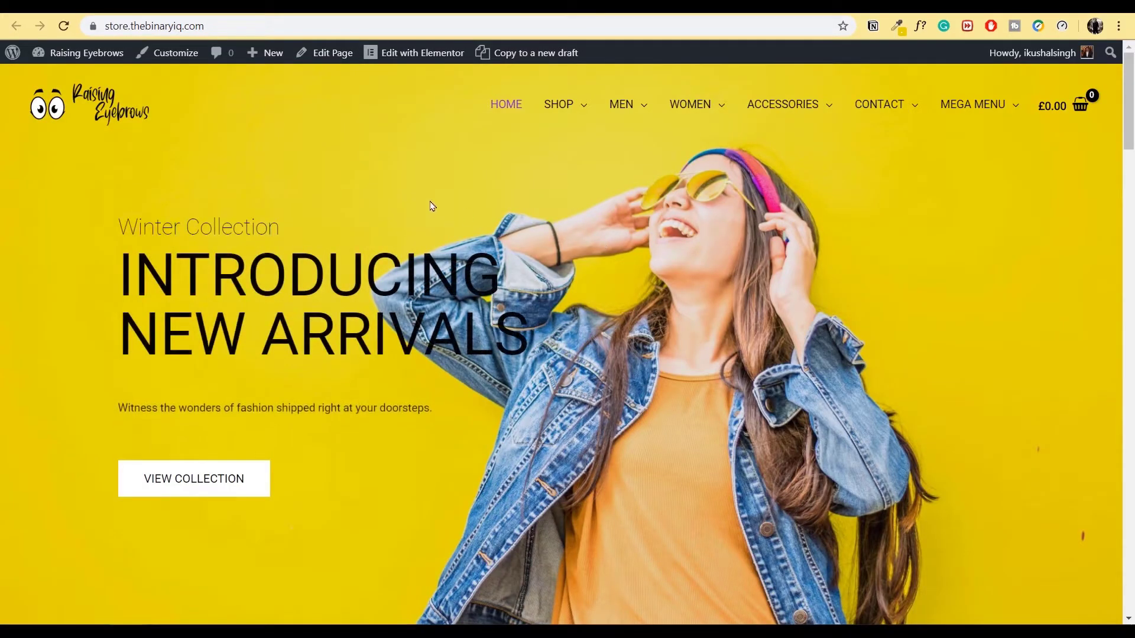
- Reload the storefront, check the MEGA MENU dropdown, and open its template in Elementor
left_click(64, 25)
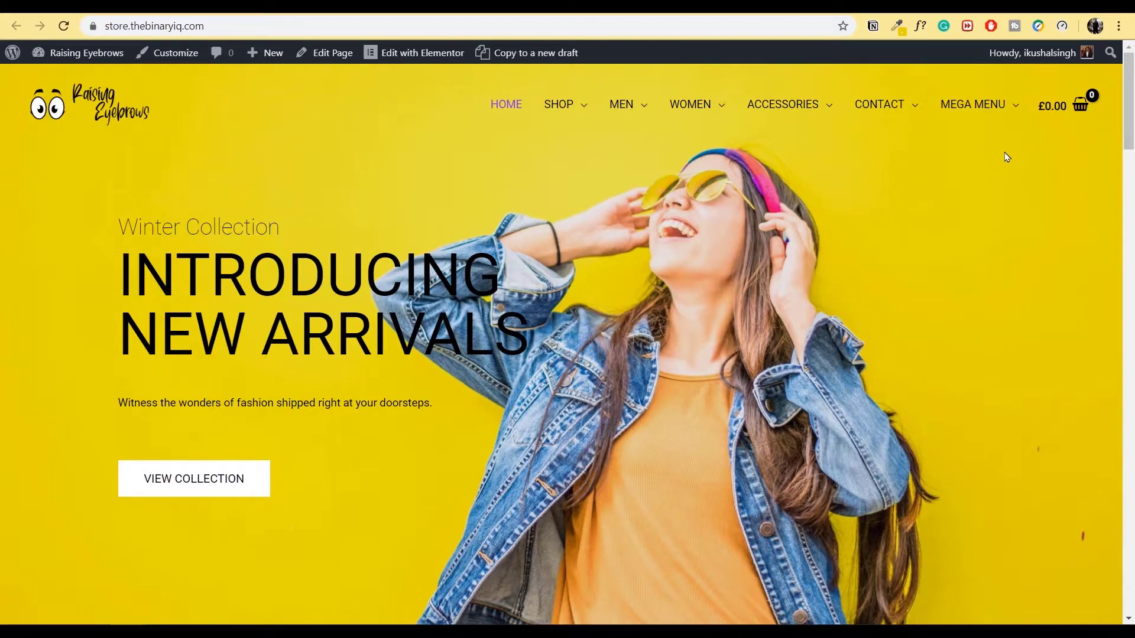
mouse_move(987, 110)
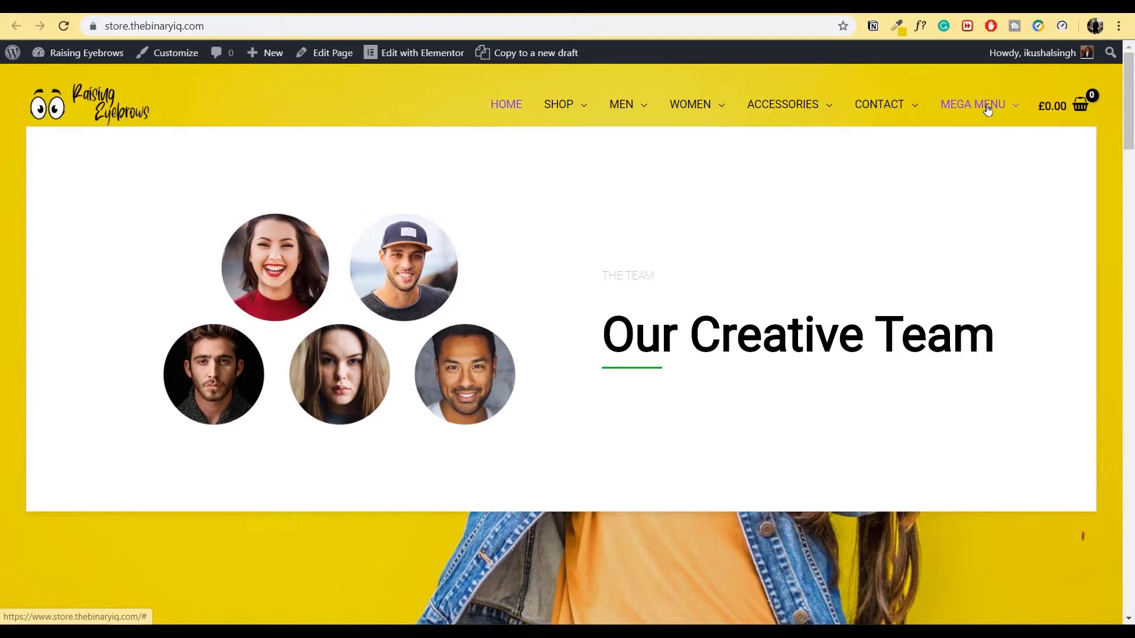
left_click(987, 110)
left_click(390, 53)
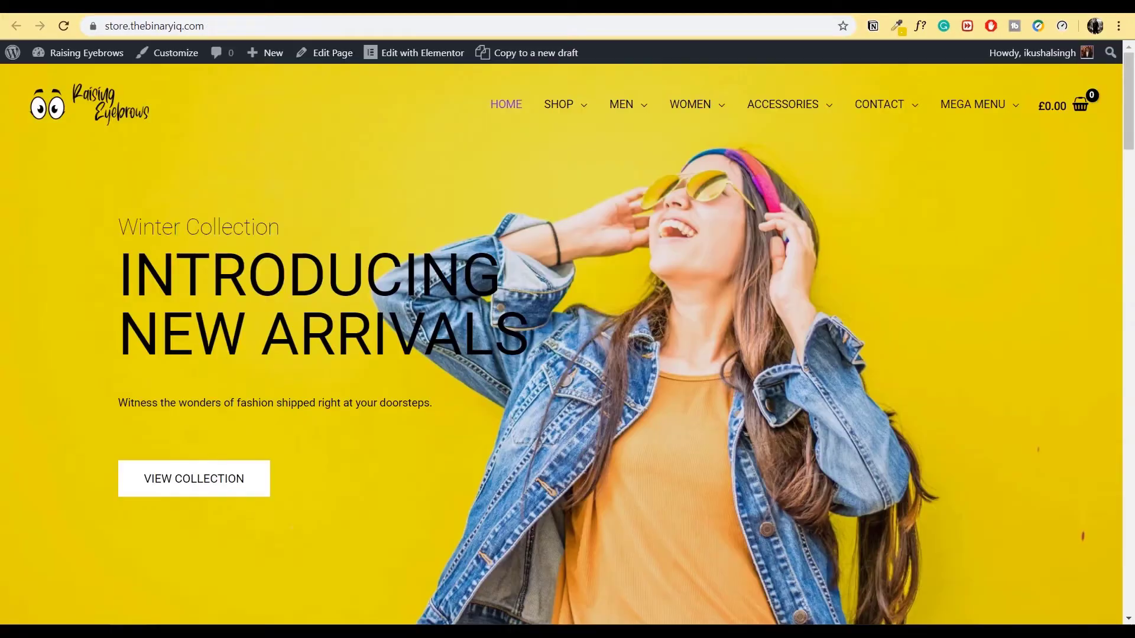
- Delete the Our Creative Team section from the mega menu template
mouse_move(976, 105)
mouse_move(1012, 95)
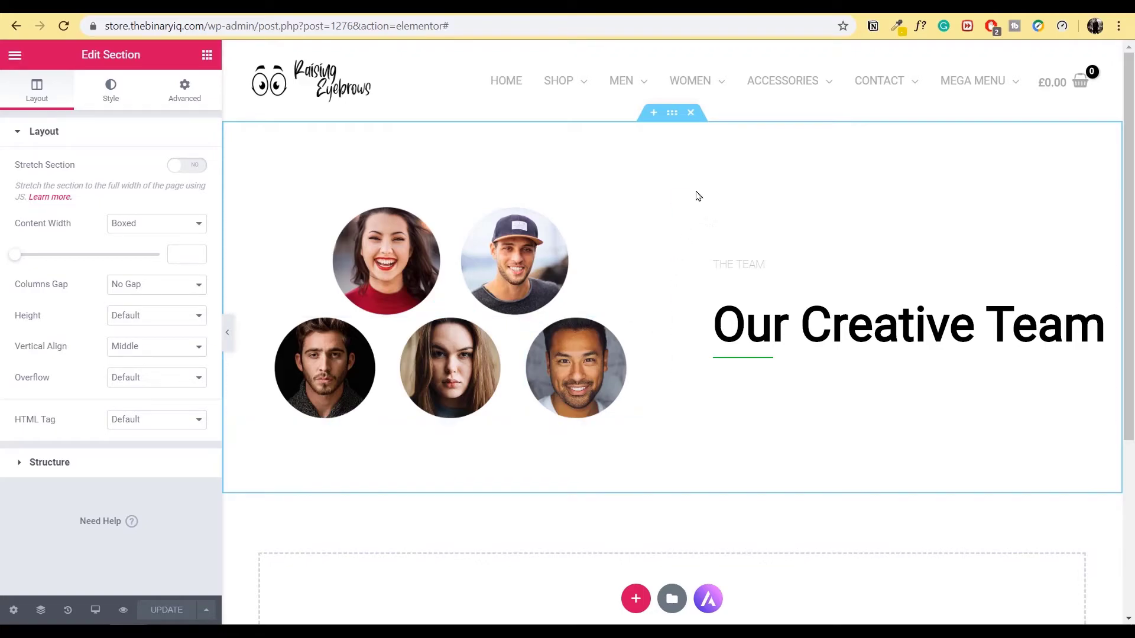
left_click(690, 113)
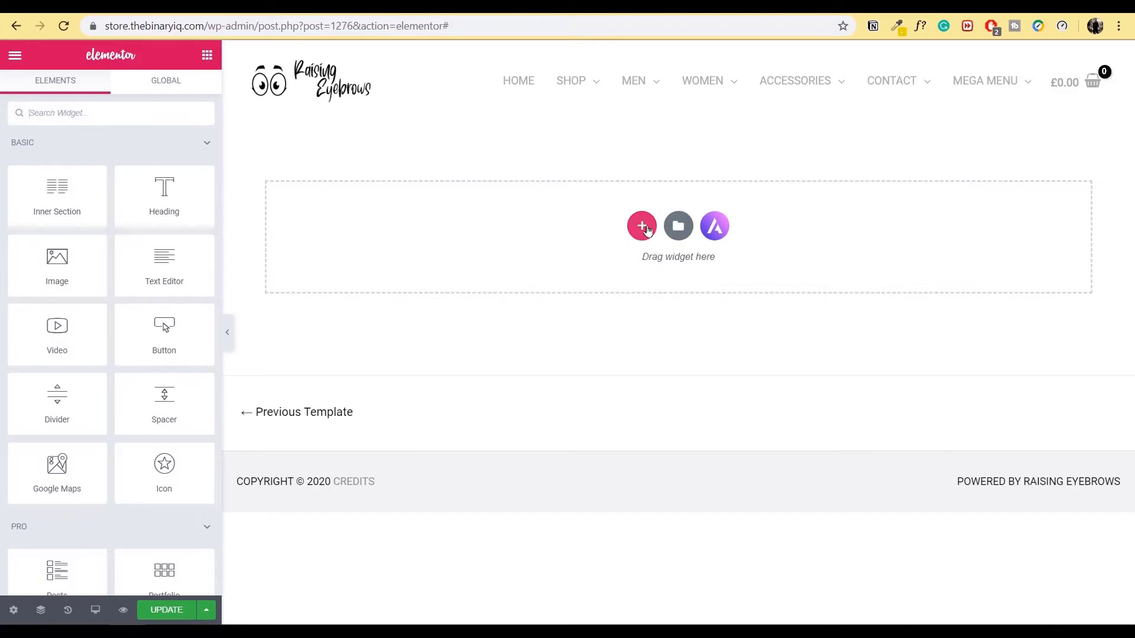
mouse_move(914, 94)
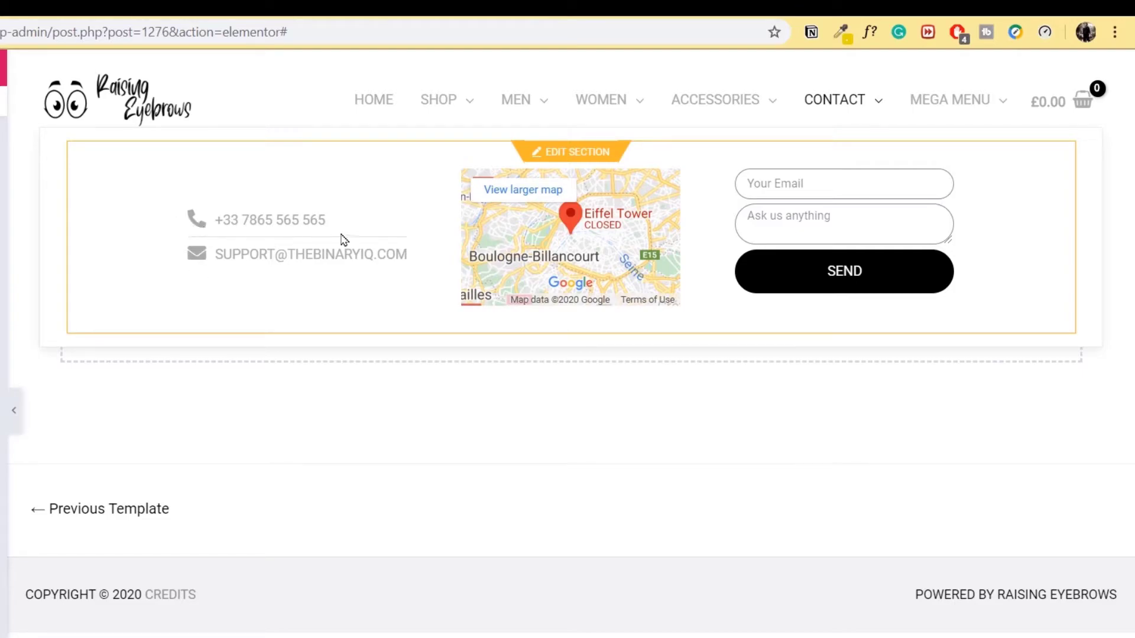
key("ctrl+z")
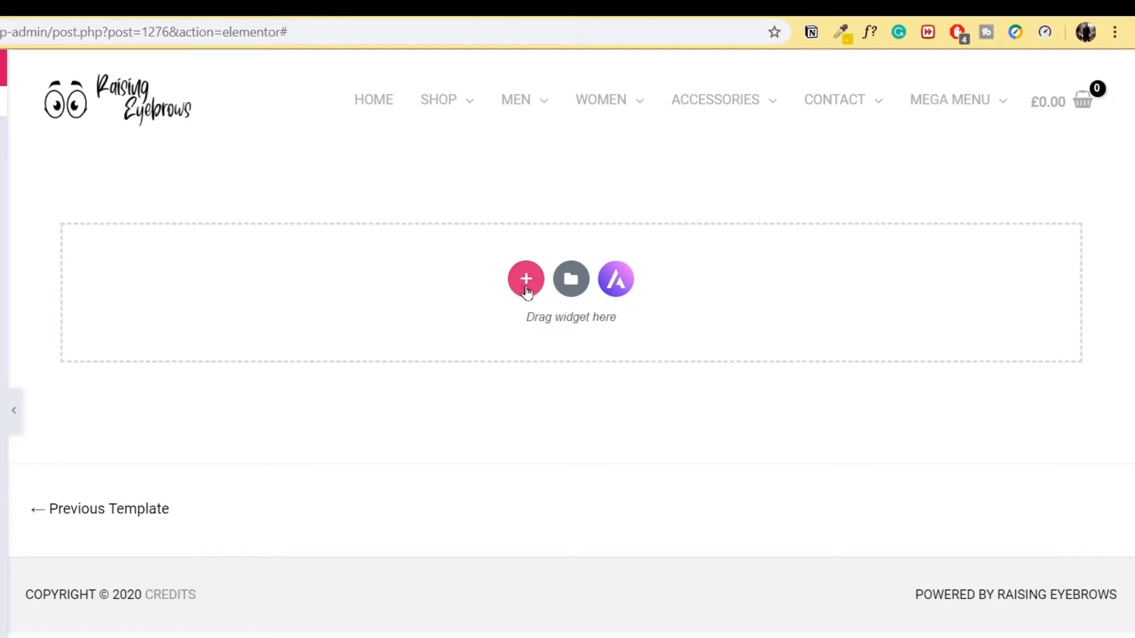
left_click(526, 293)
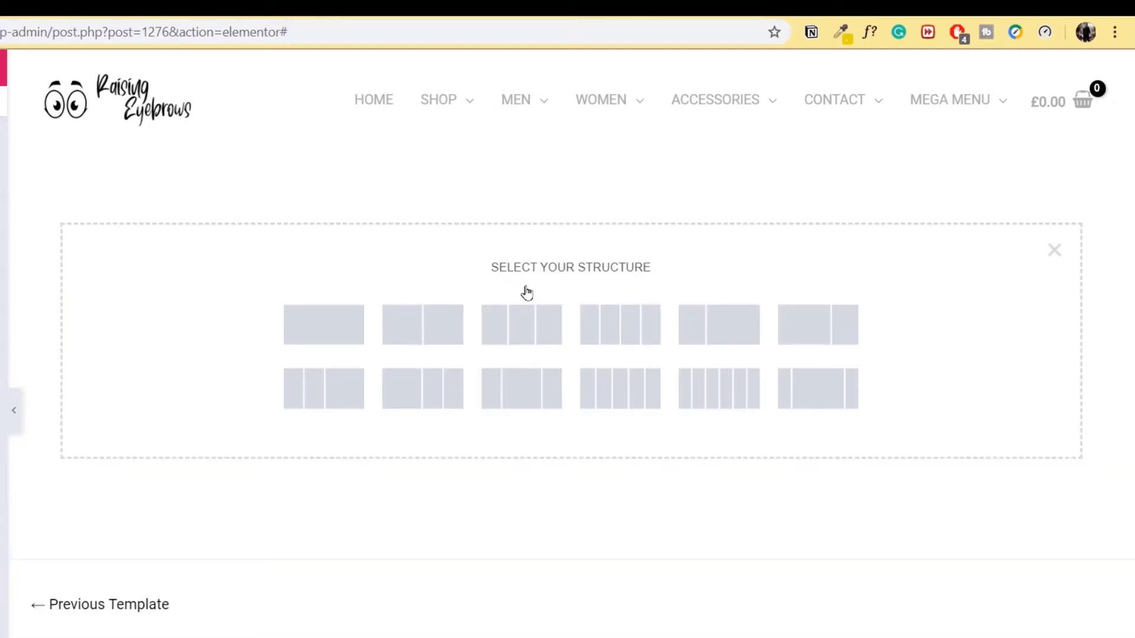
- Add a new section with the three-column structure to the template
left_click(527, 341)
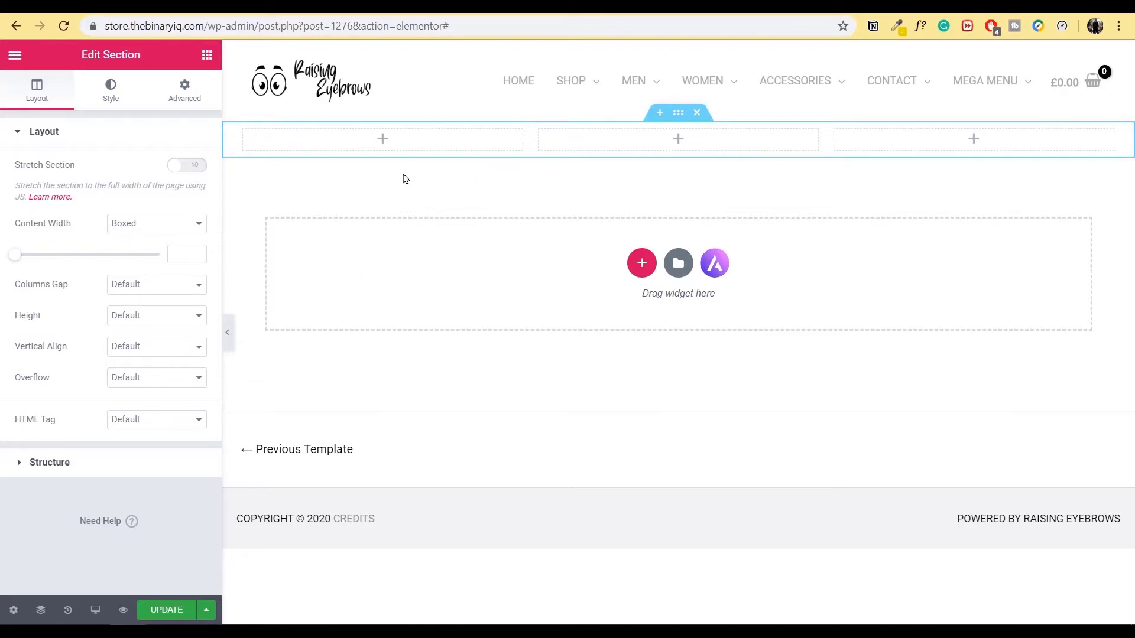
mouse_move(892, 81)
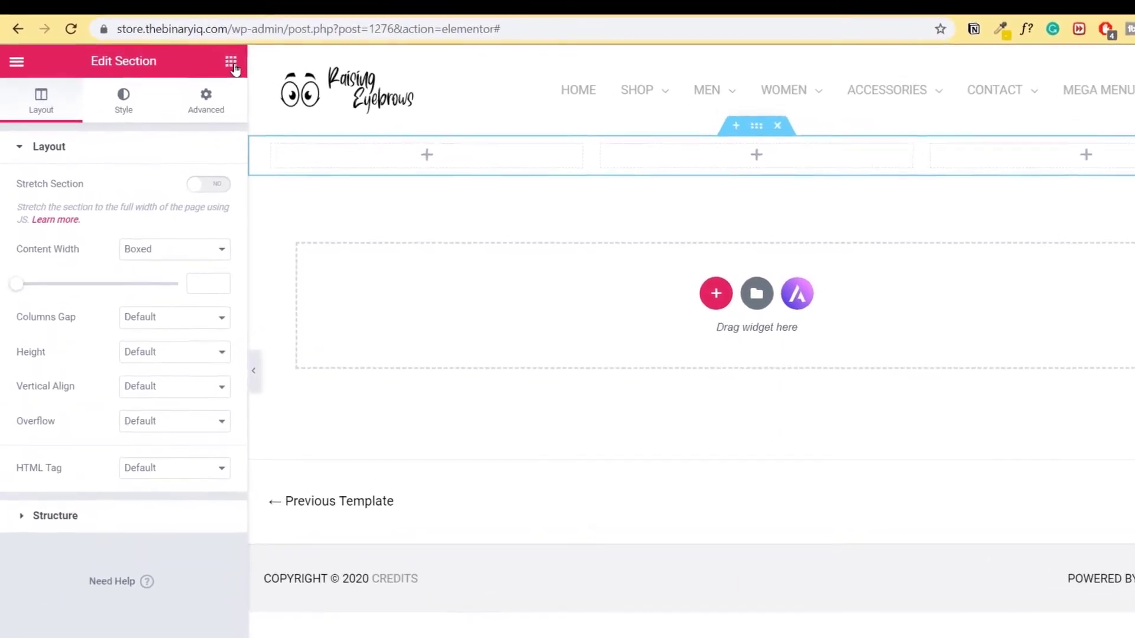
left_click(276, 75)
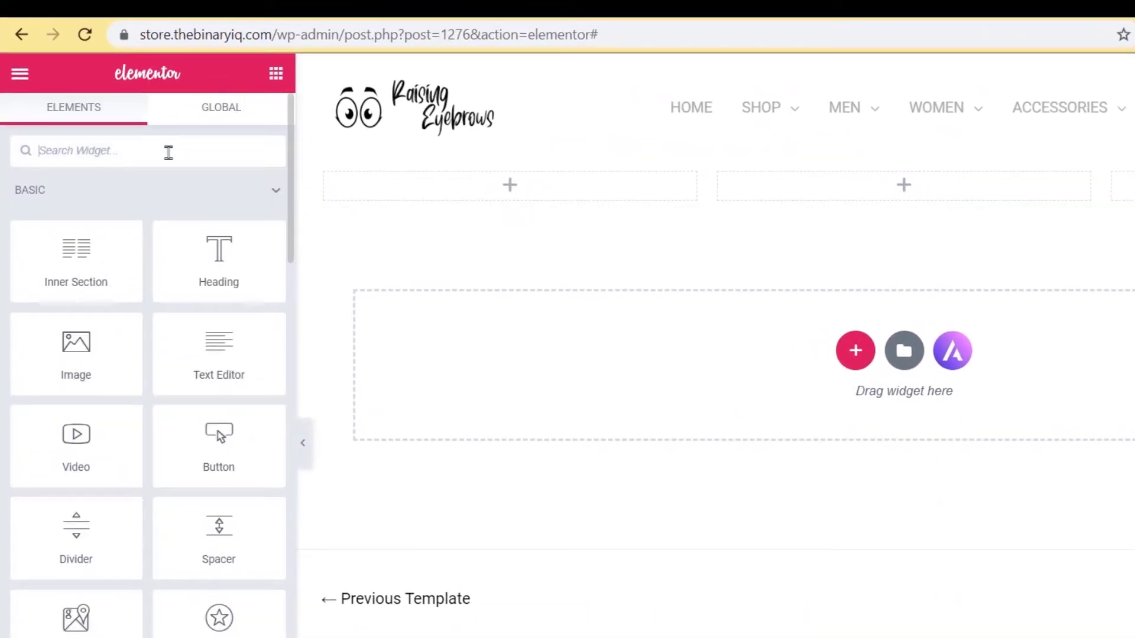
- Drop an Icon List into the first column and set its first item's text to the phone number
type("icon lis")
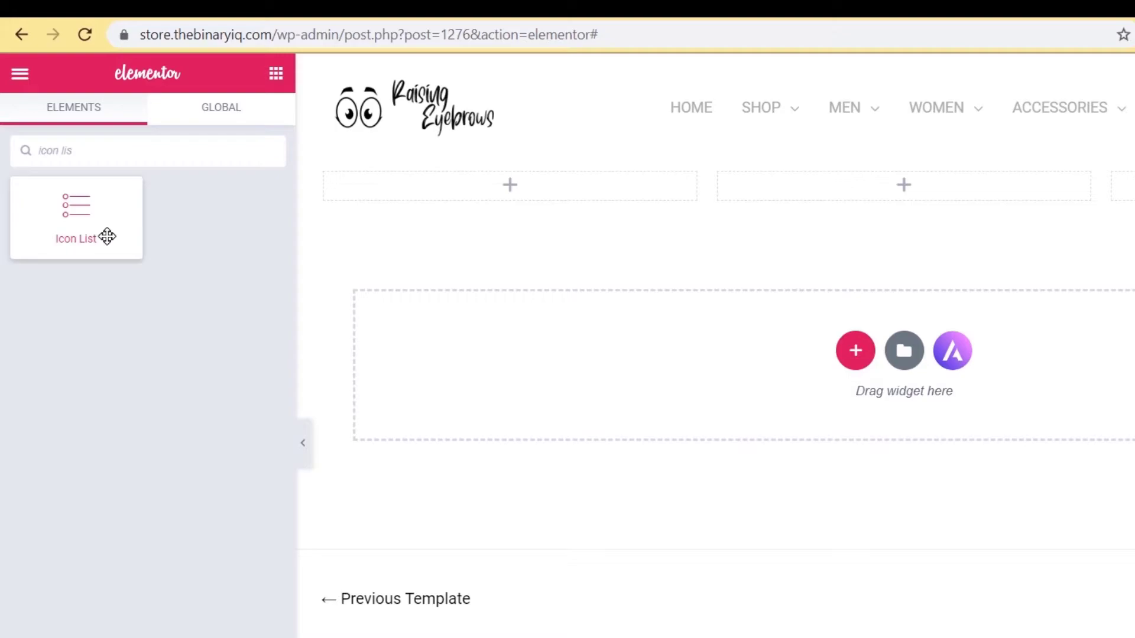
left_click_drag(107, 236, 556, 202)
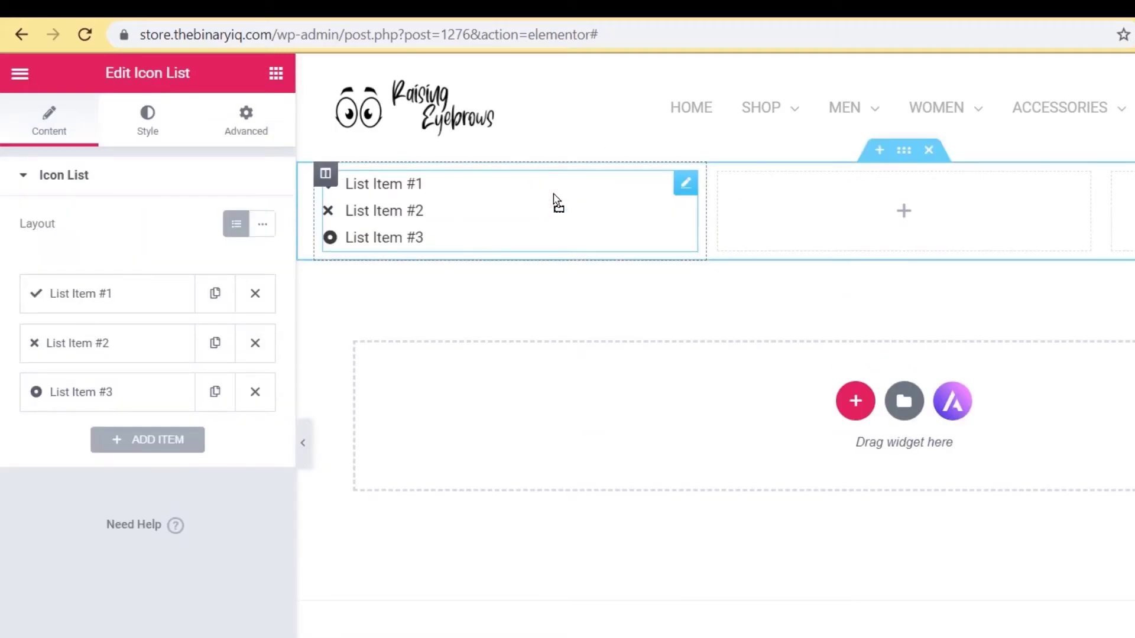
left_click(124, 298)
left_click_drag(121, 362, 3, 371)
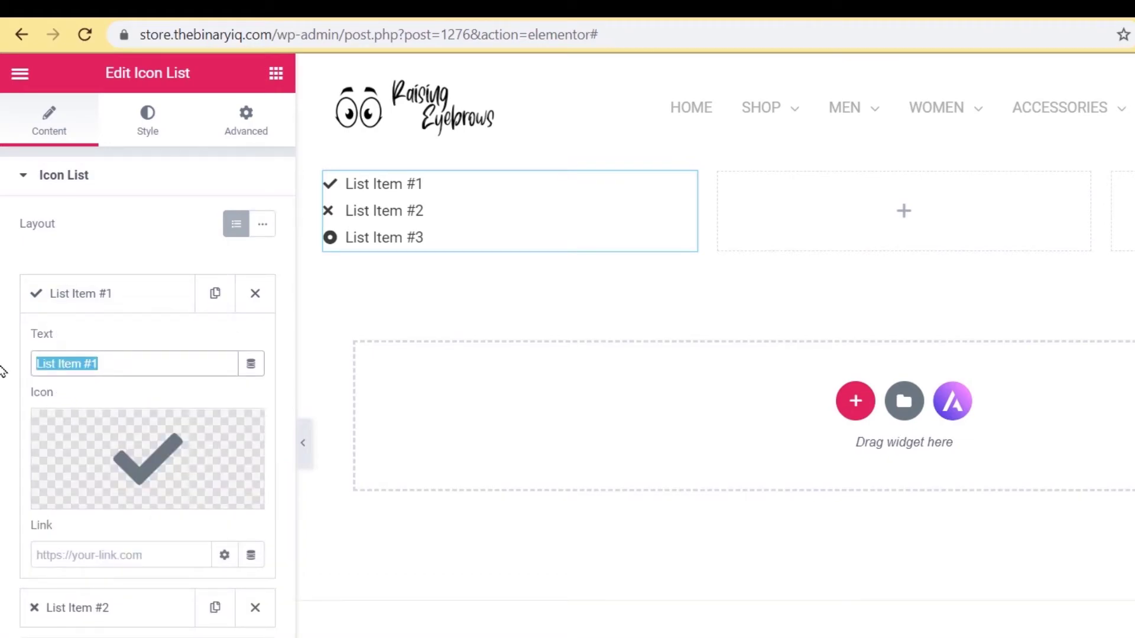
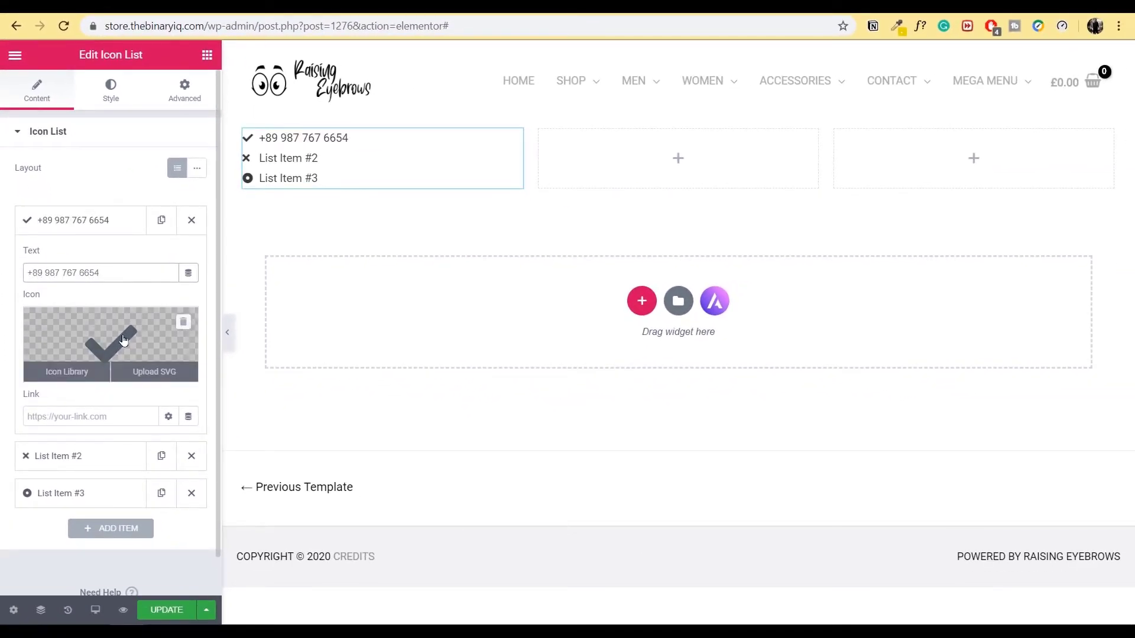
left_click(123, 341)
left_click(497, 117)
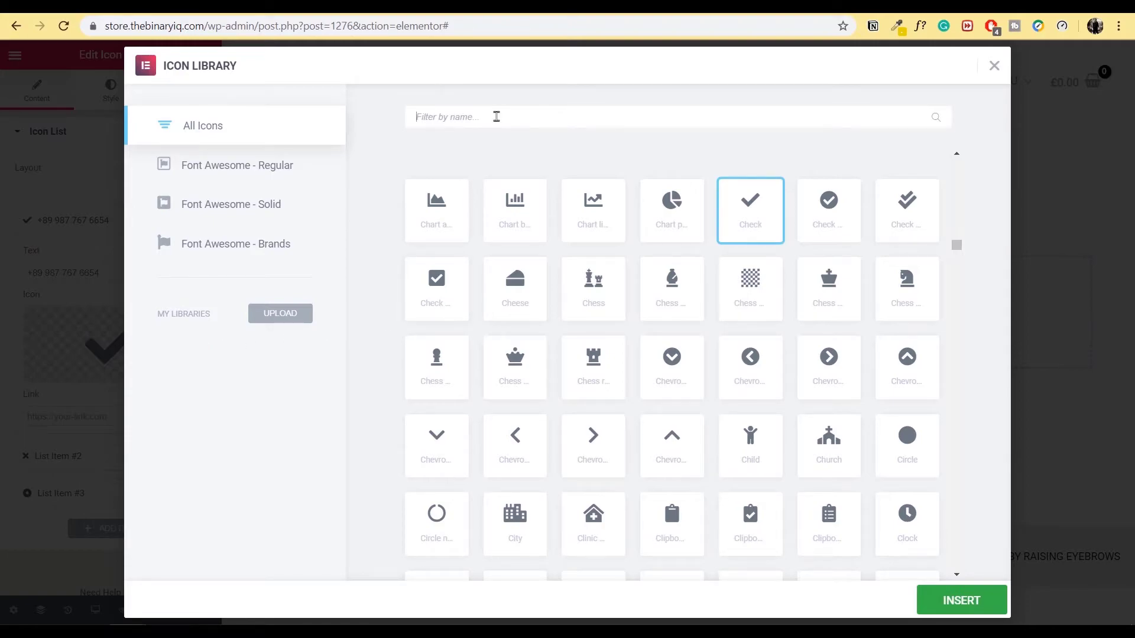
- Give the first item a phone icon and set the second item's text to the support e-mail address
type("phone")
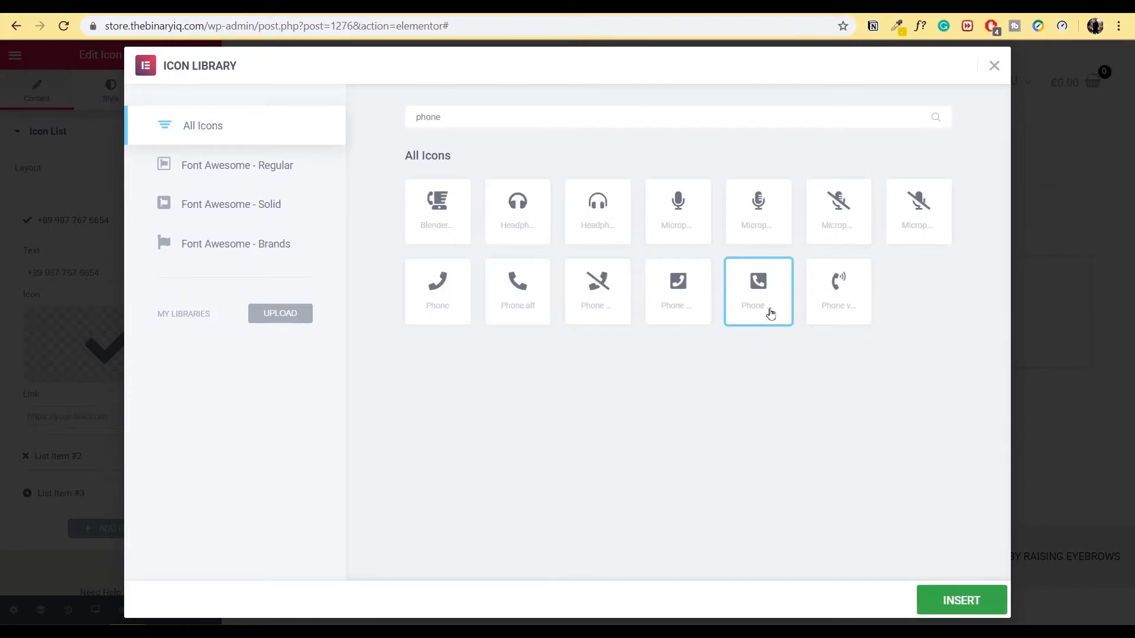
left_click(956, 603)
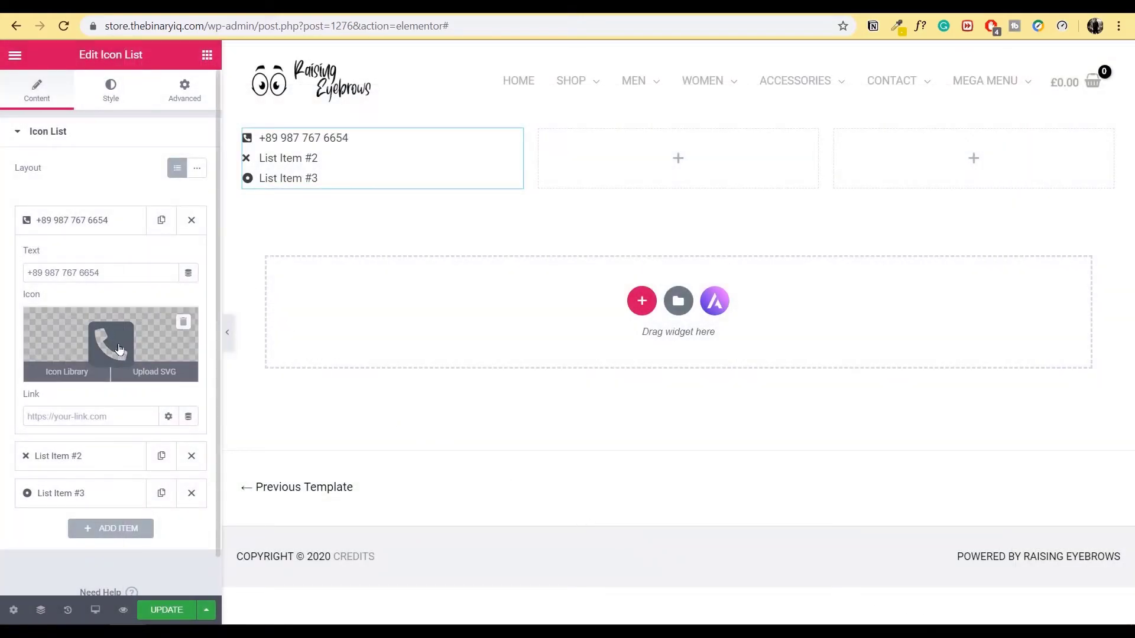
left_click(83, 220)
left_click(101, 257)
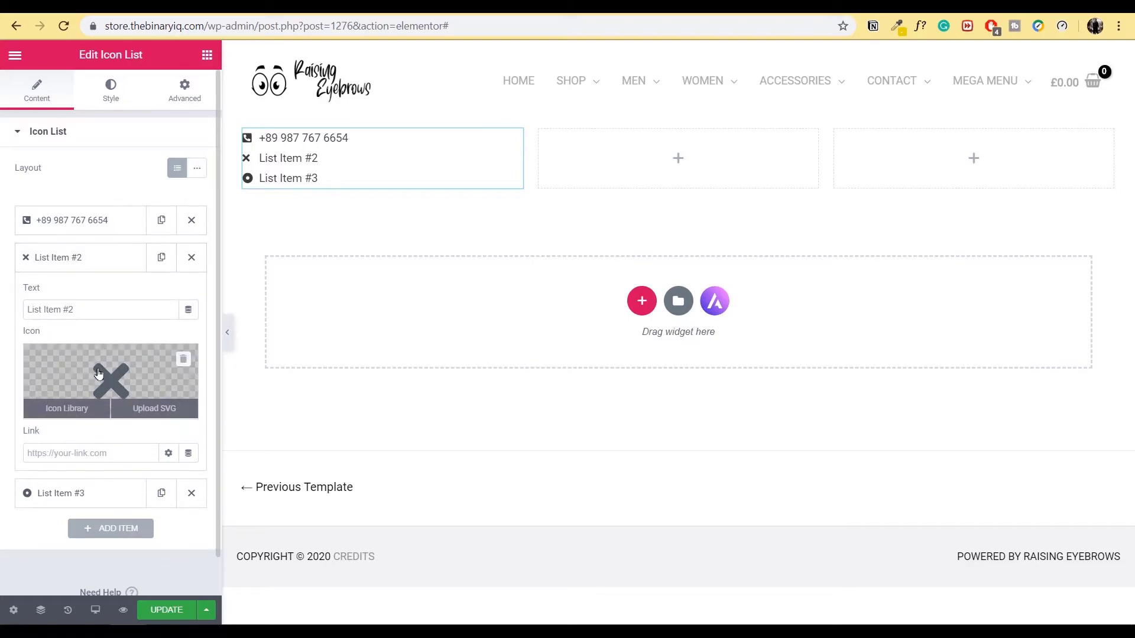
left_click_drag(77, 310, 2, 311)
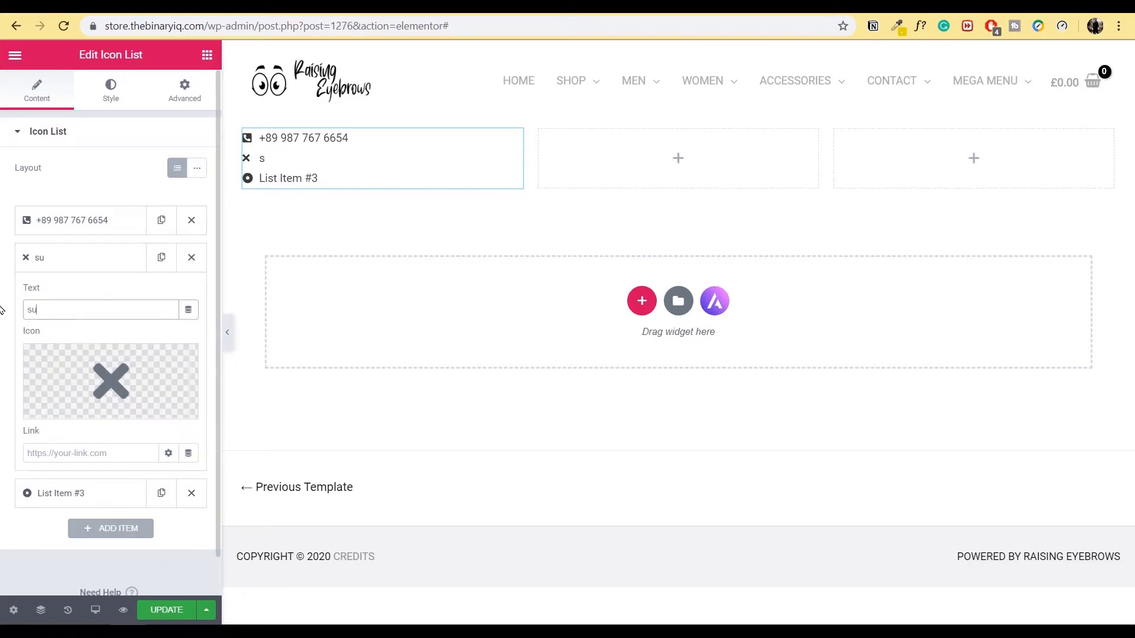
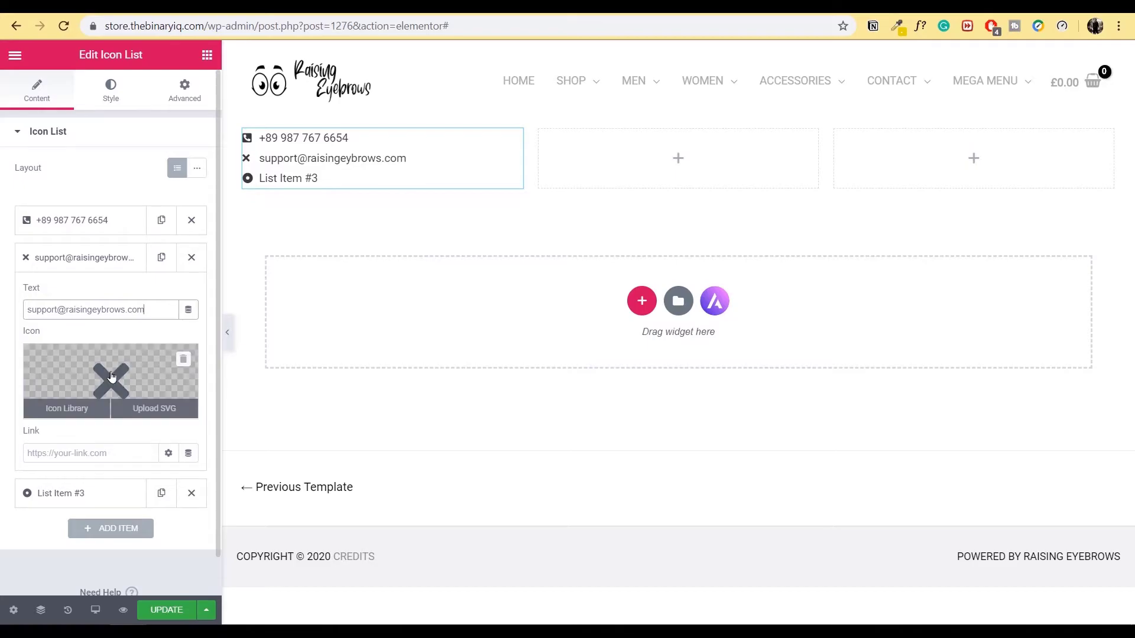
- Give the support e-mail item the open envelope with letter icon
left_click(111, 376)
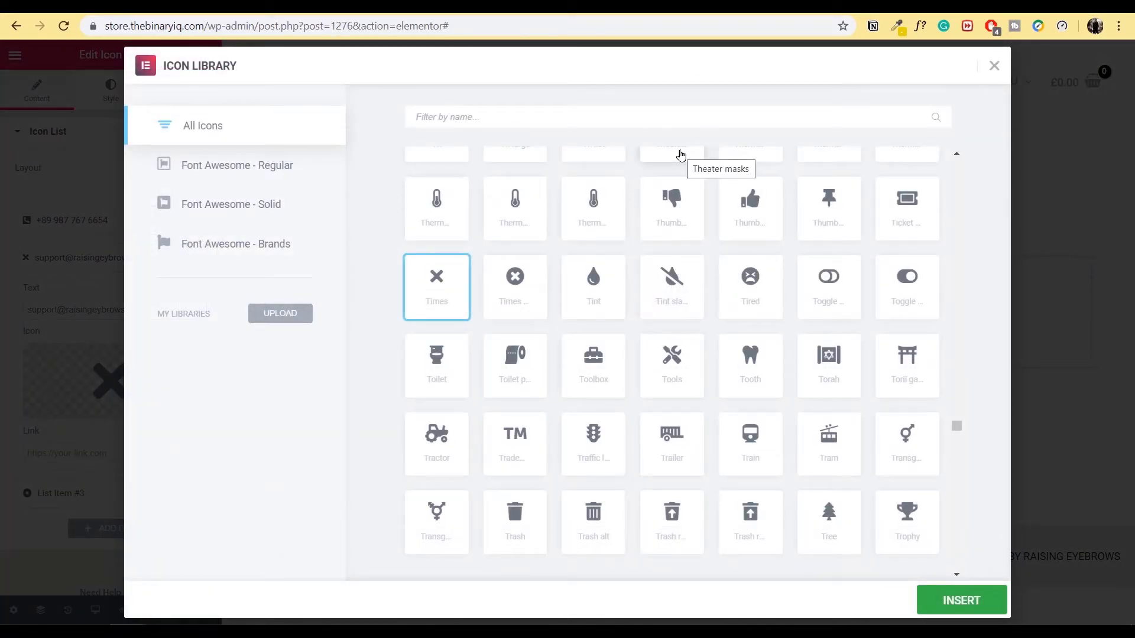
type("envel")
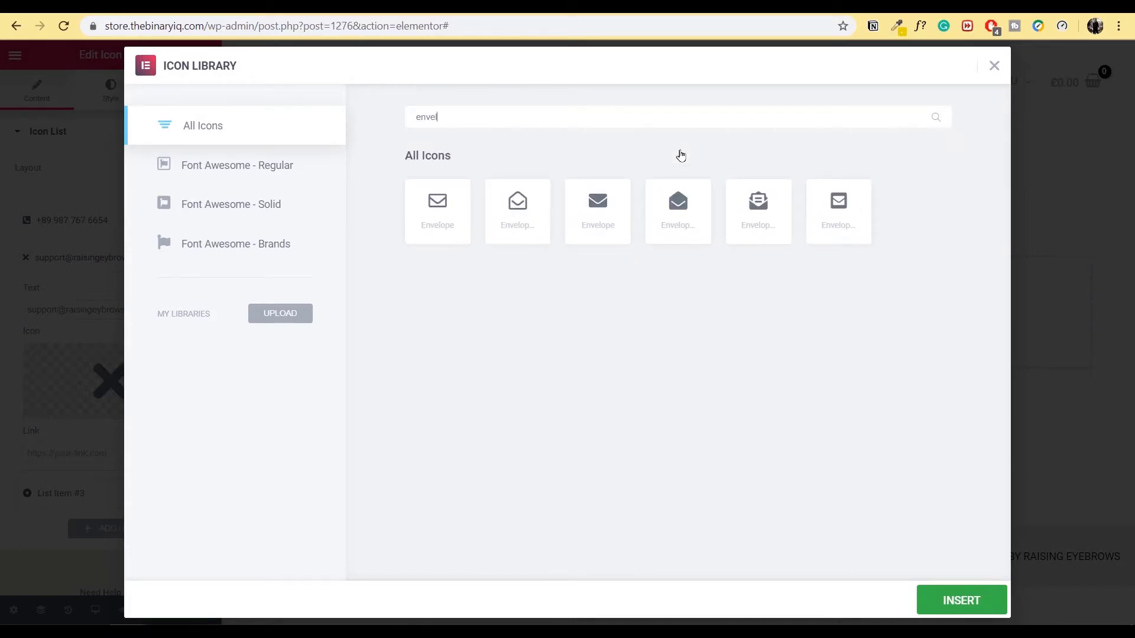
left_click(680, 226)
left_click(763, 216)
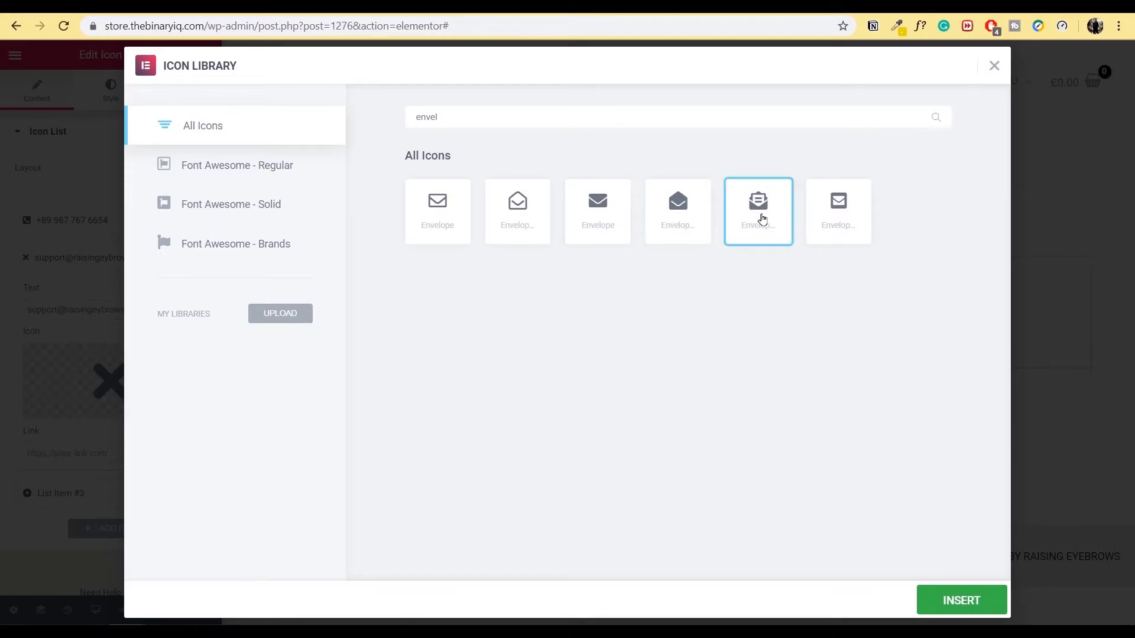
left_click(975, 612)
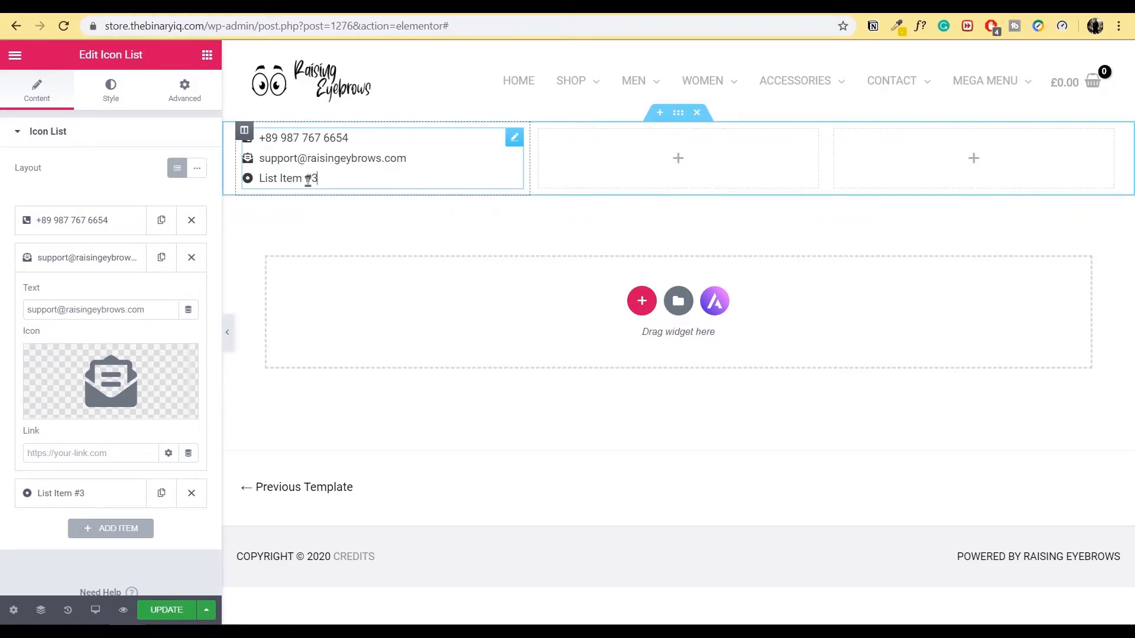
left_click(92, 260)
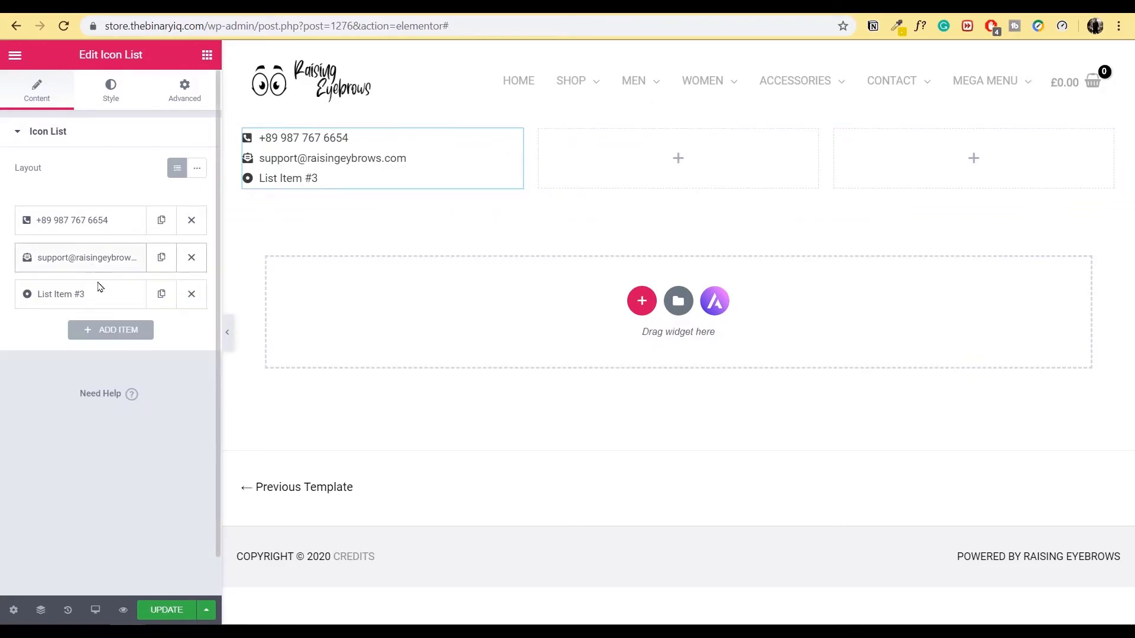
- Replace the third list item's placeholder text with the street address
left_click(92, 296)
left_click_drag(112, 346, 2, 350)
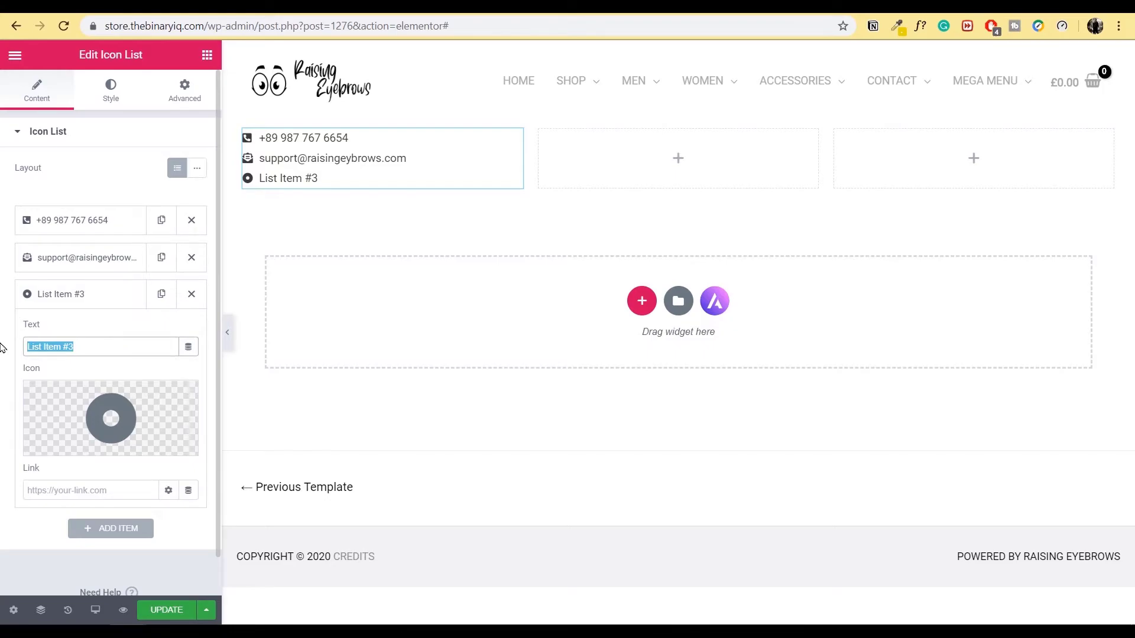
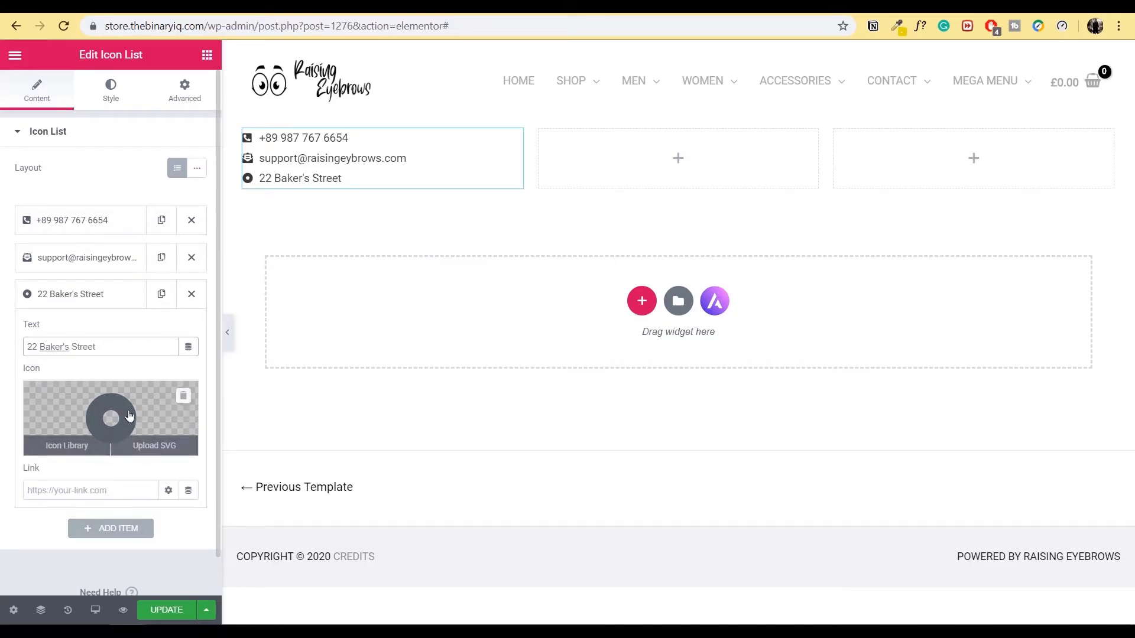
- Give the third list item the Map marker alt icon
left_click(68, 444)
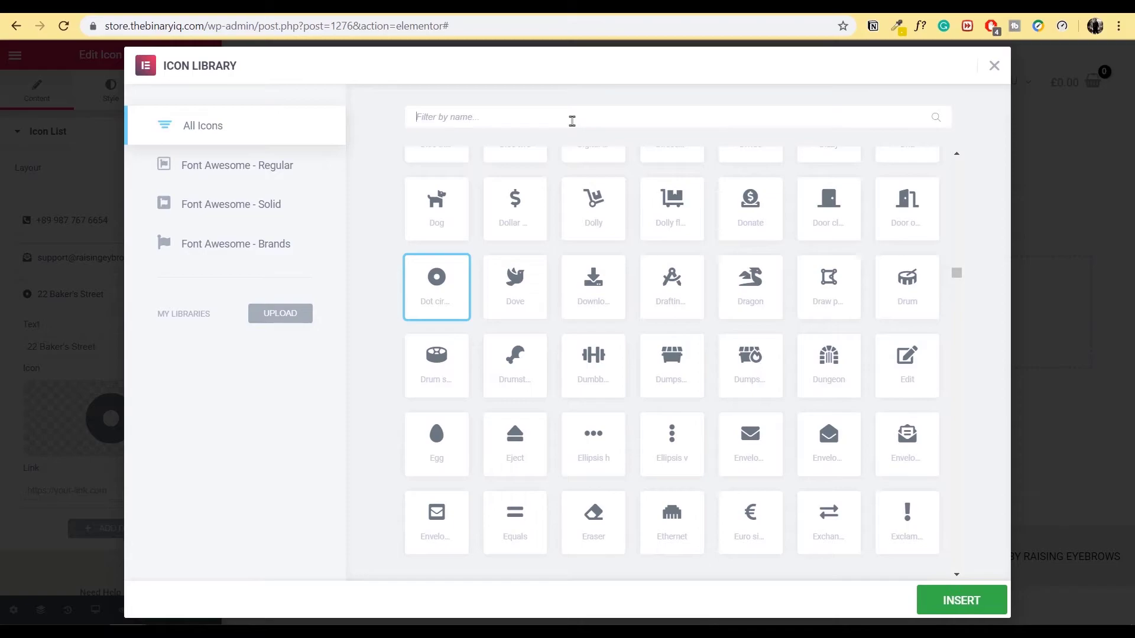
left_click(571, 121)
type("map")
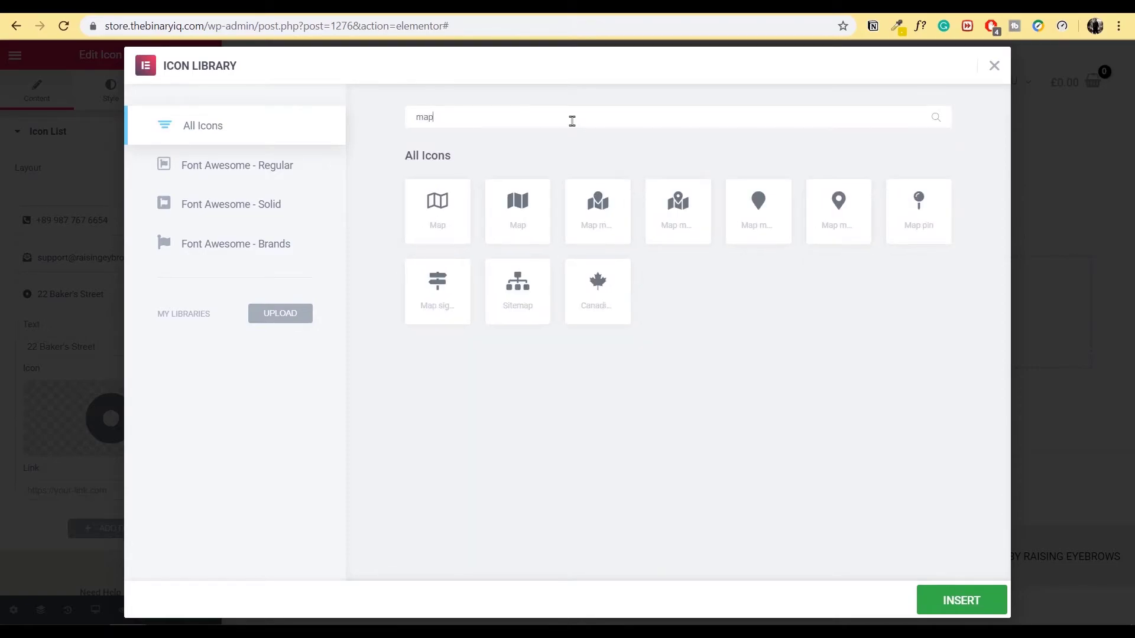
left_click(841, 214)
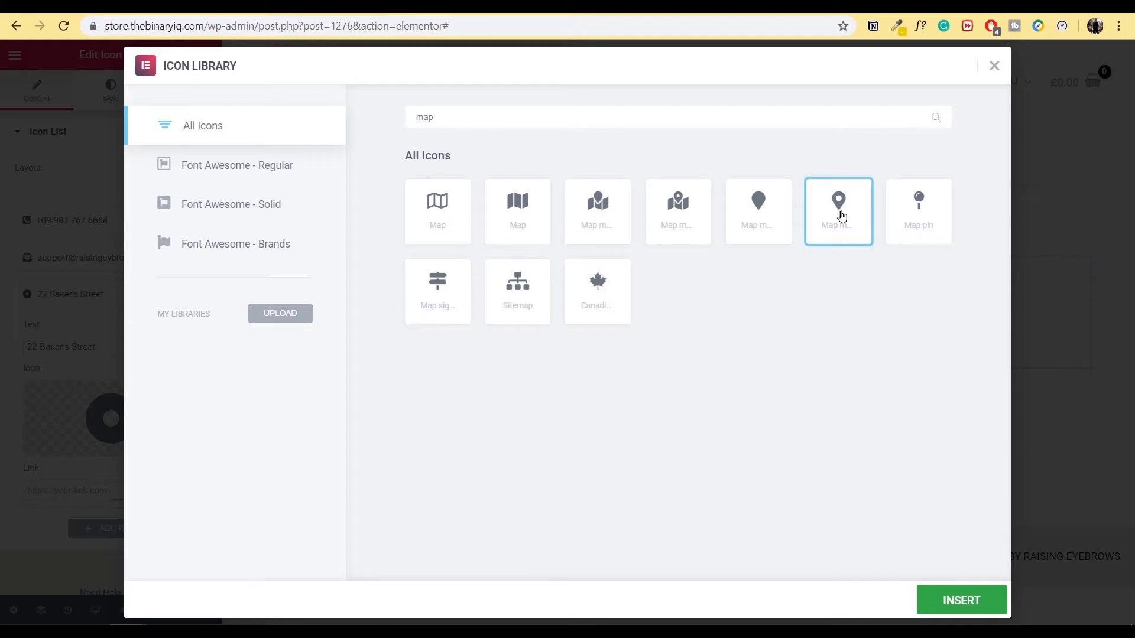
left_click(961, 601)
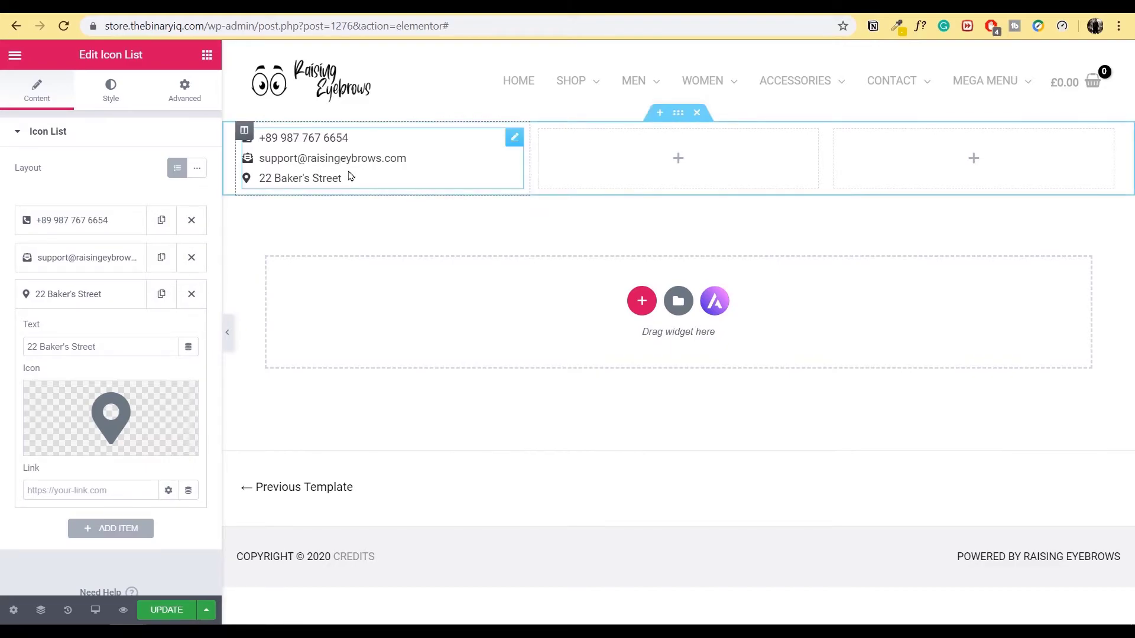
left_click(515, 140)
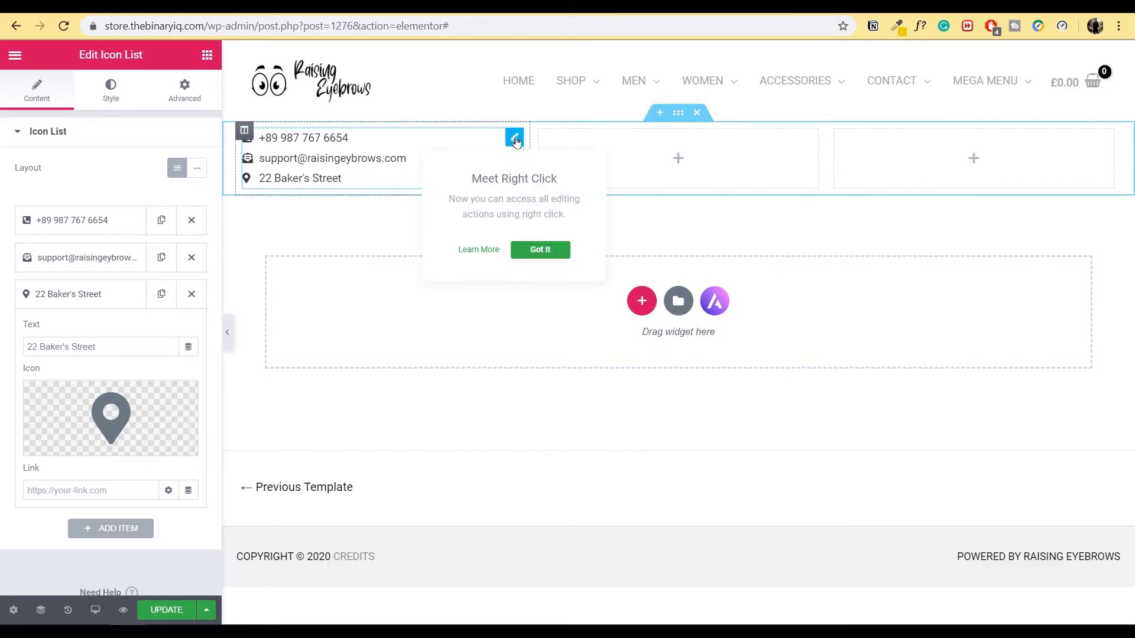
- Set the list's space between items to 9 and turn on purple dividers
left_click(110, 91)
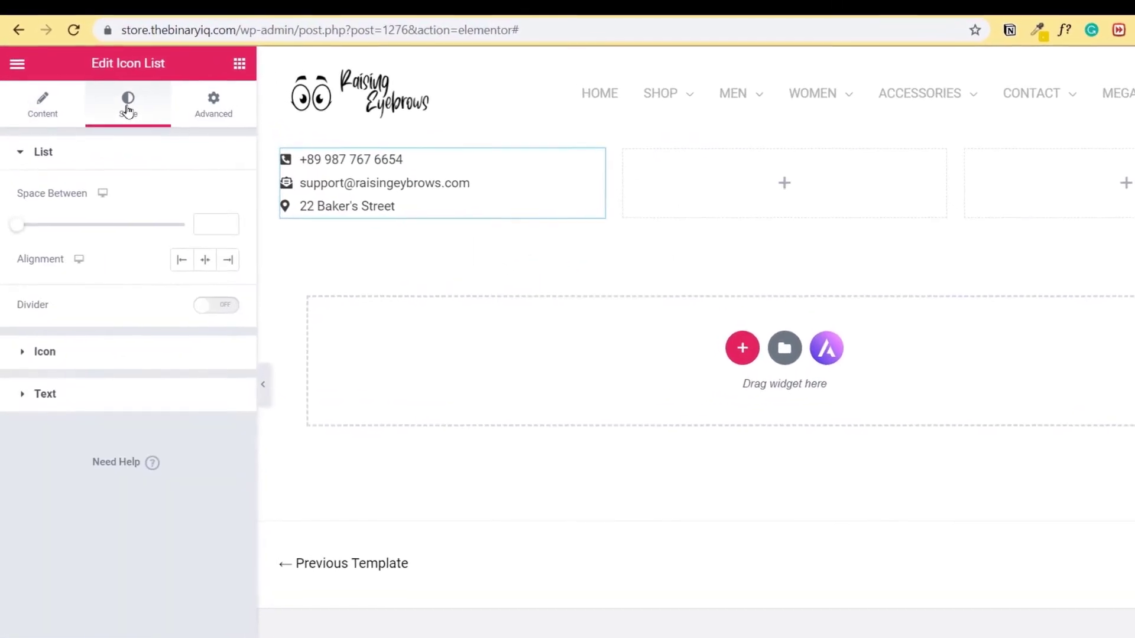
left_click_drag(16, 236, 46, 237)
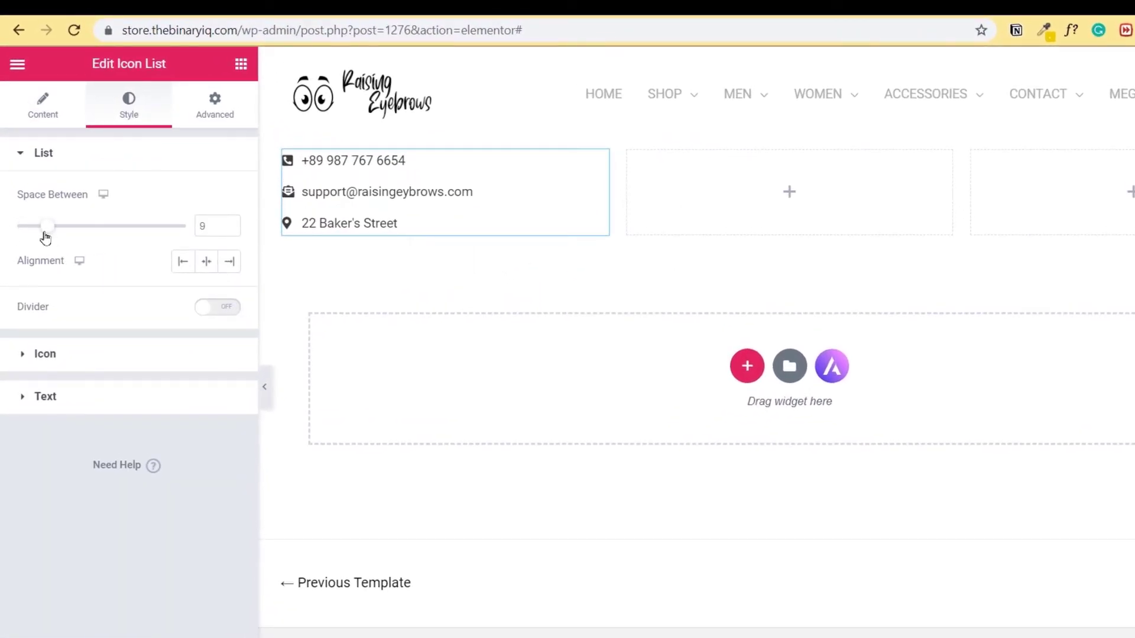
left_click(222, 312)
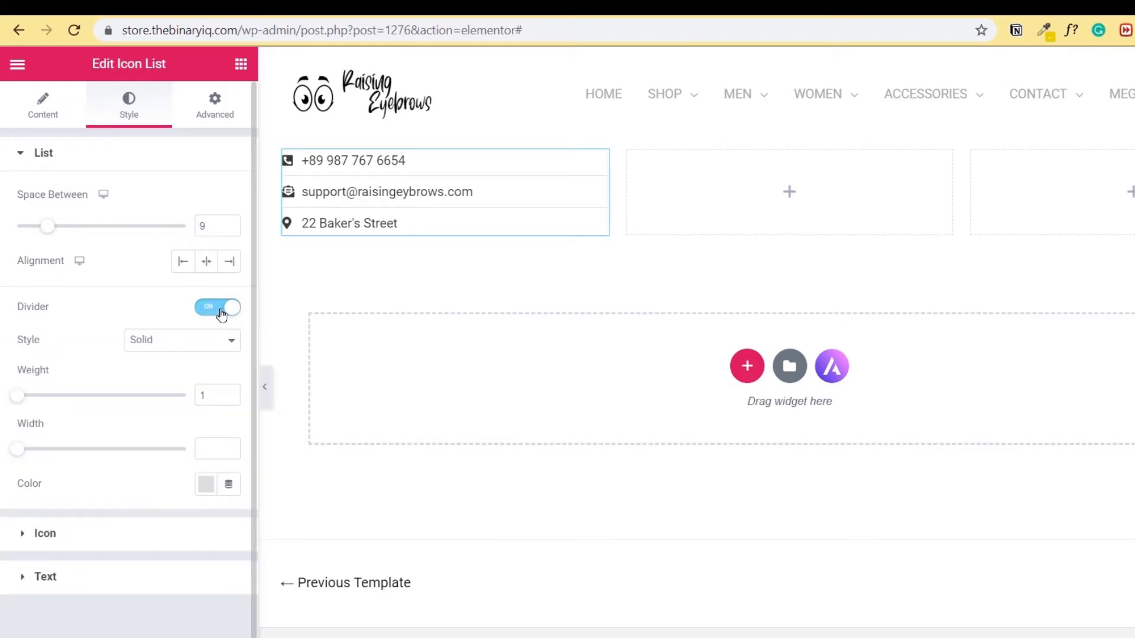
left_click(205, 489)
left_click(304, 218)
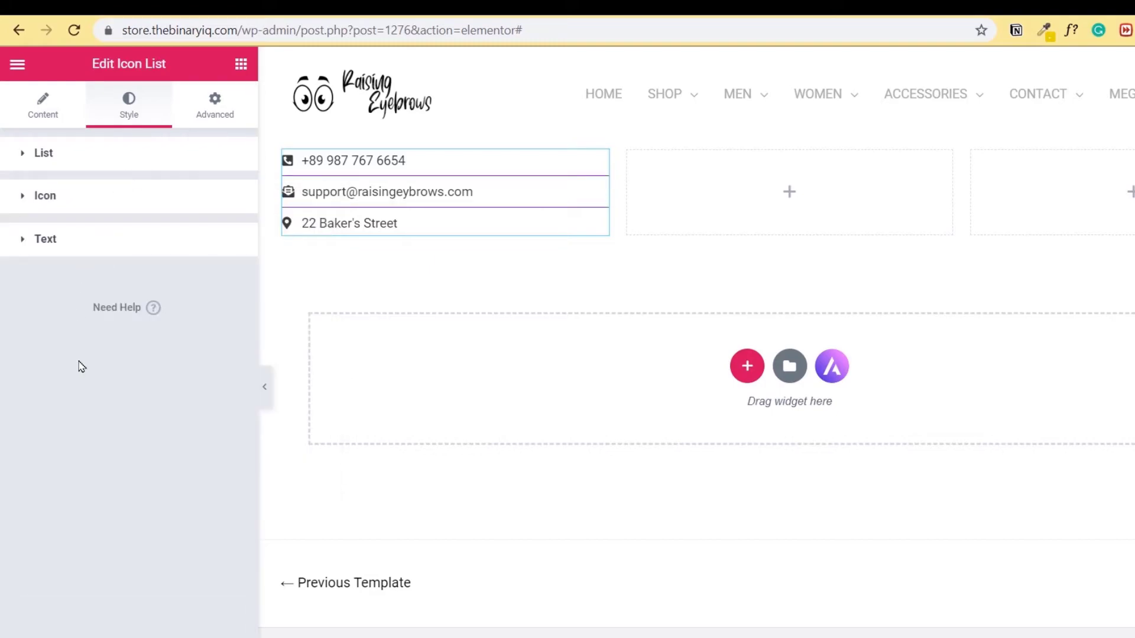
- Make the list icons purple and the list text black
left_click(77, 199)
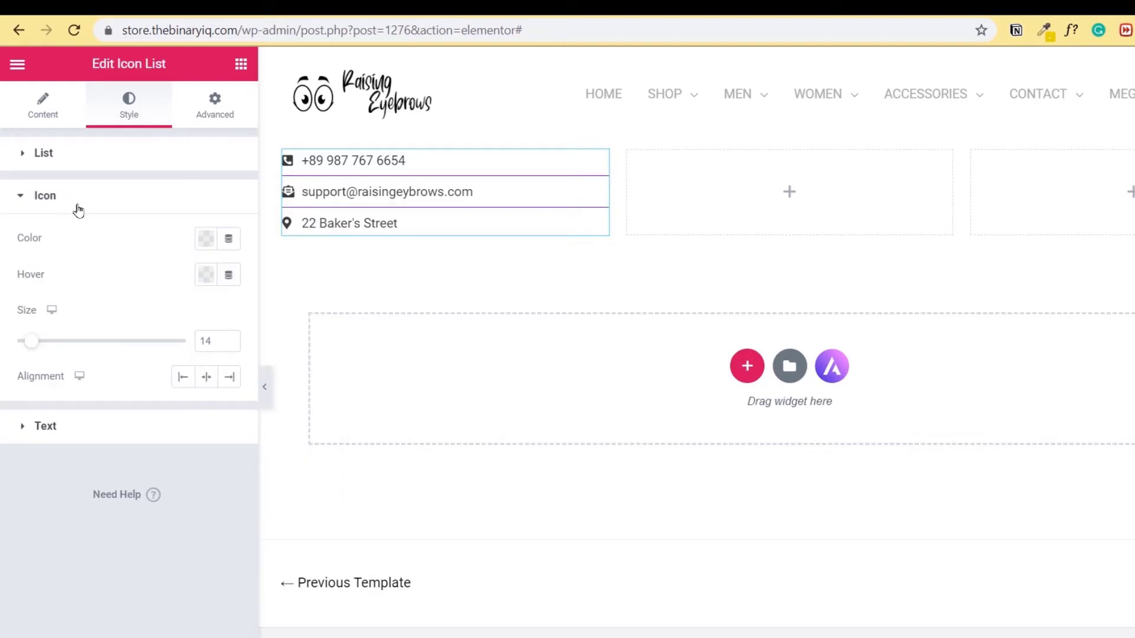
left_click(207, 242)
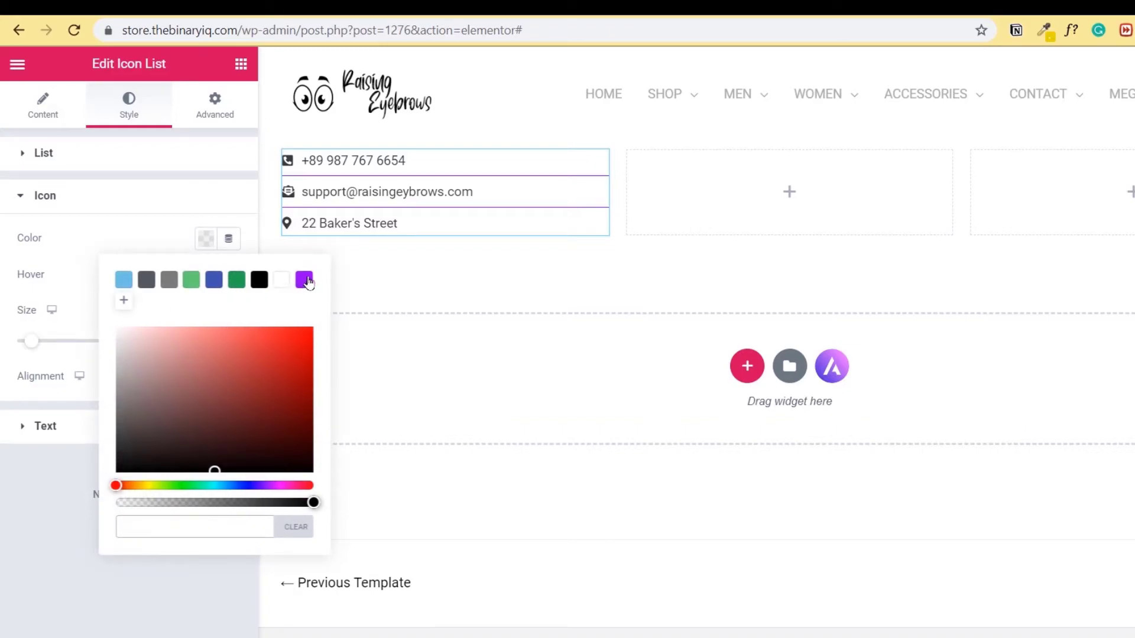
left_click(304, 280)
left_click(100, 206)
left_click(104, 253)
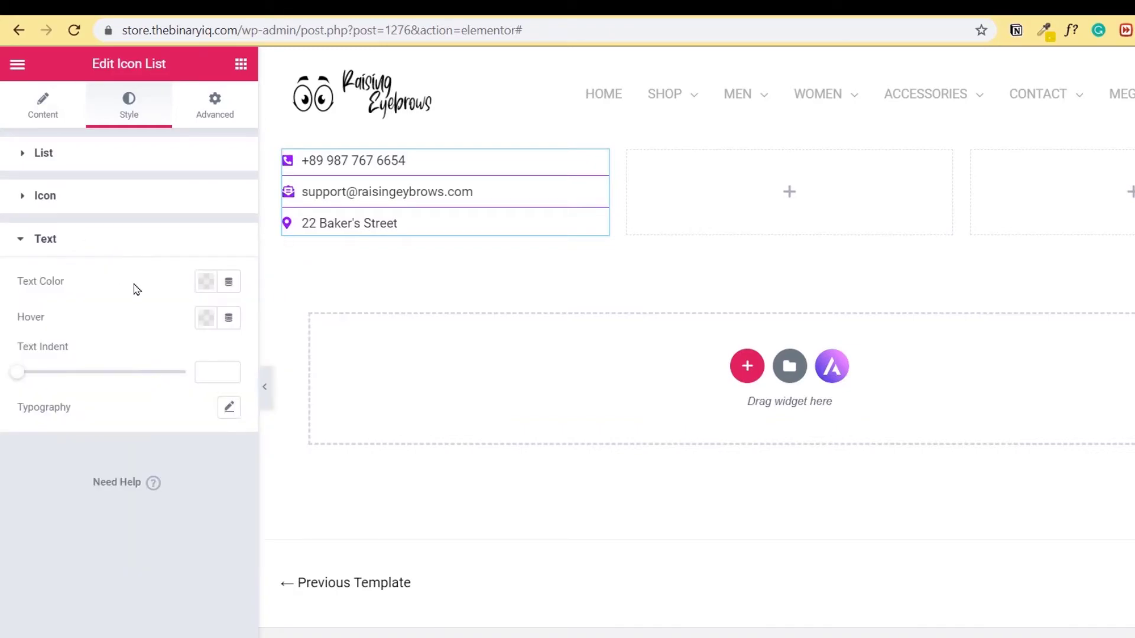
left_click(206, 282)
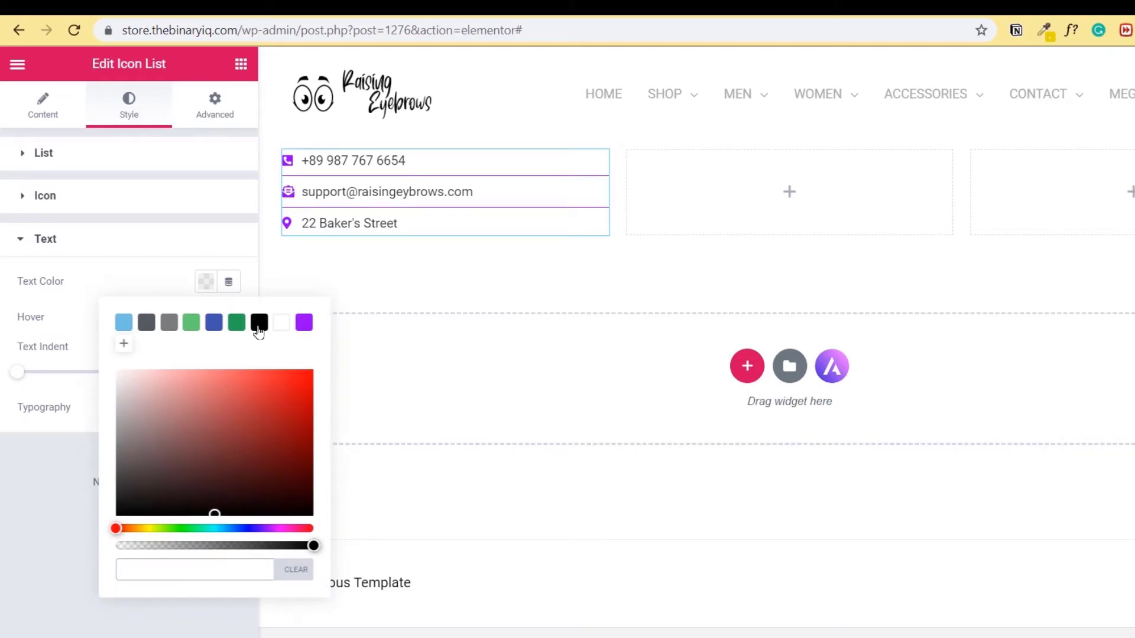
left_click(258, 323)
left_click(125, 276)
- Enlarge the list icons to size 30
left_click(95, 207)
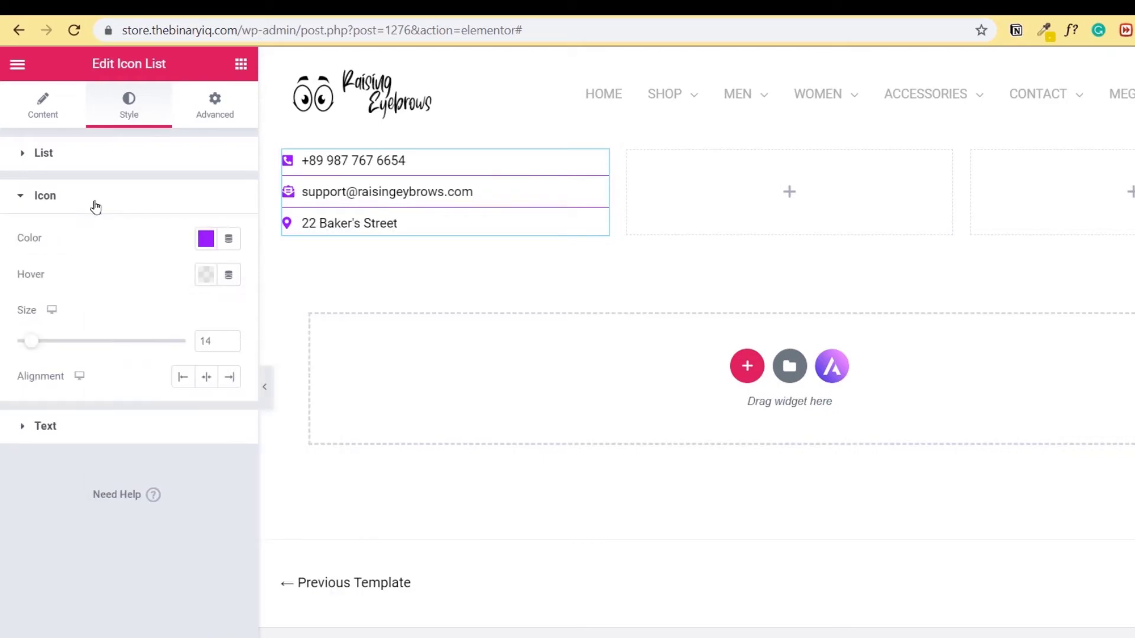
left_click_drag(31, 341, 68, 341)
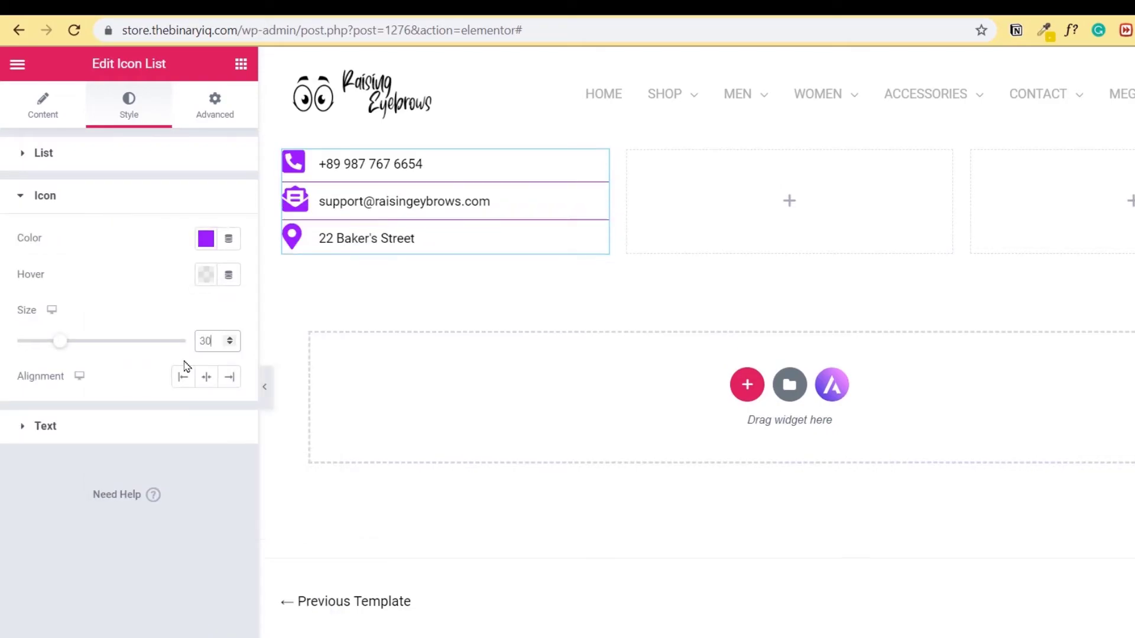
left_click(65, 201)
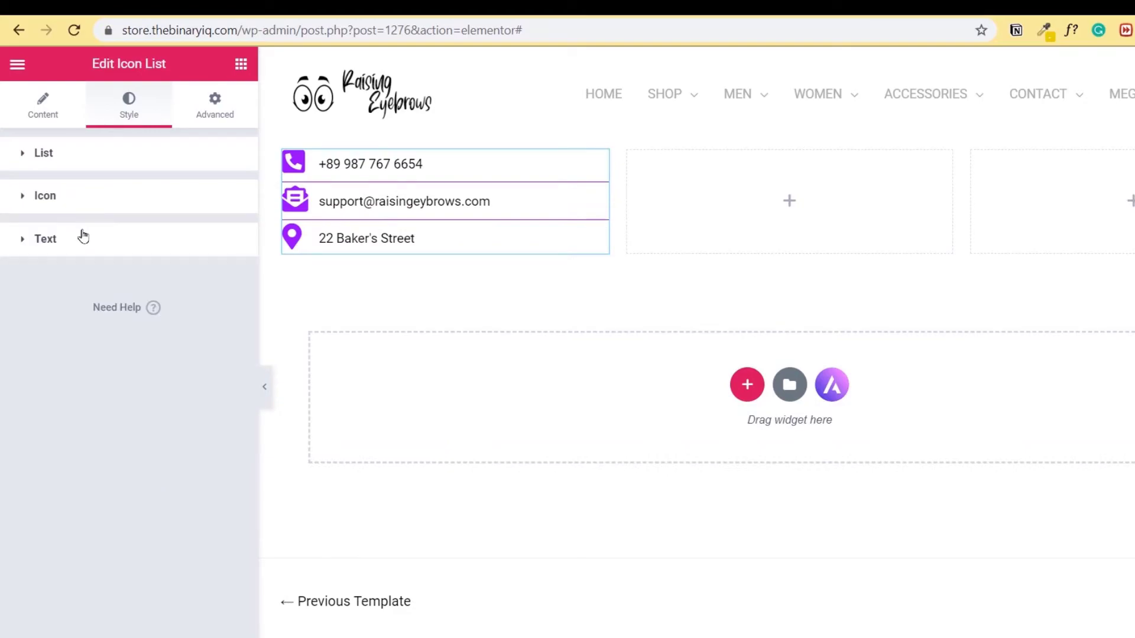
left_click(83, 237)
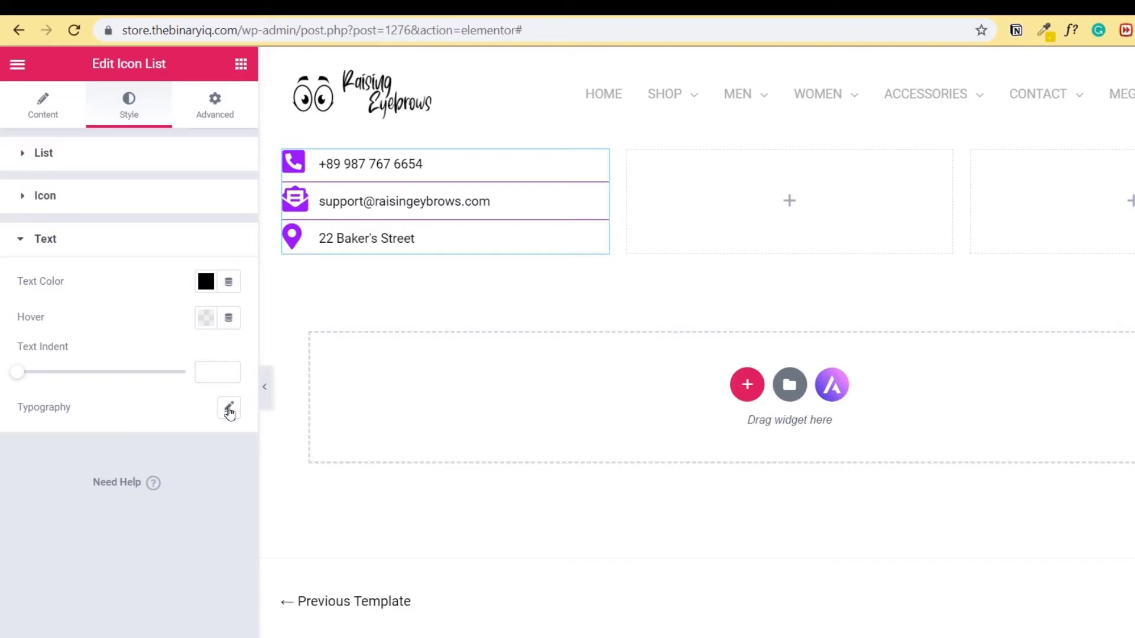
- Set the contact list text's typography size to 20 px
left_click(229, 412)
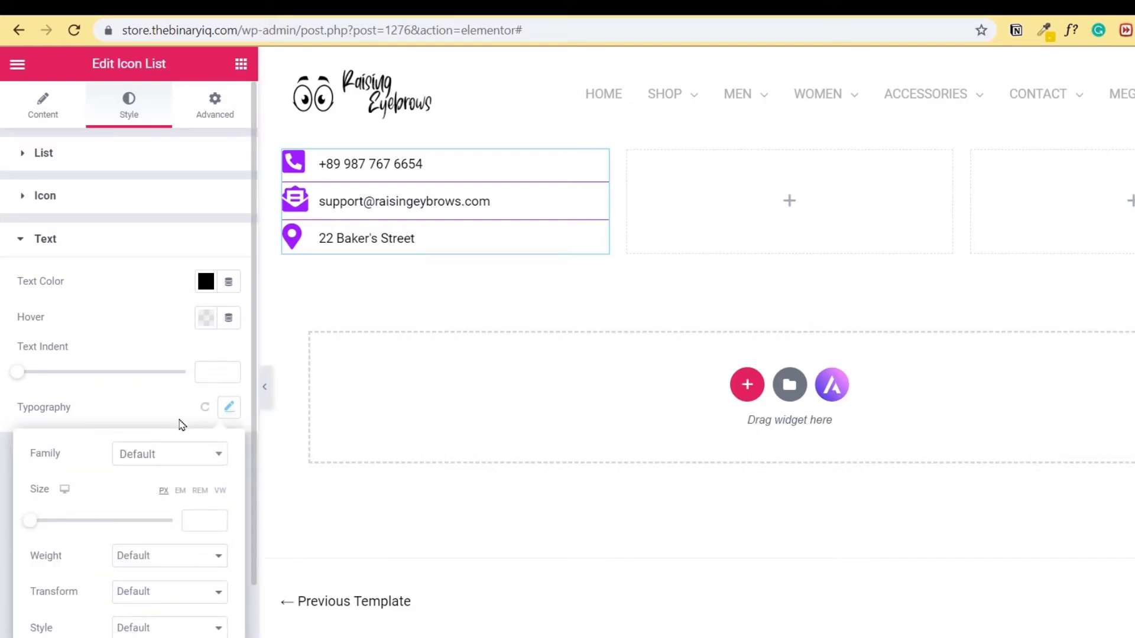
scroll(178, 408, "down", 2)
left_click(204, 407)
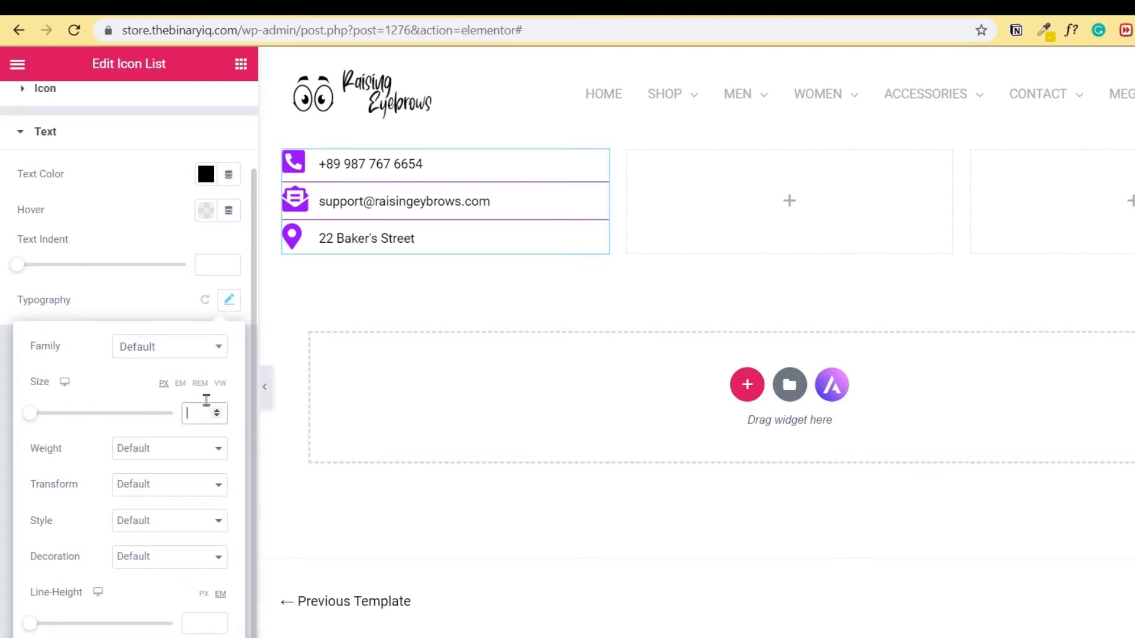
type("25")
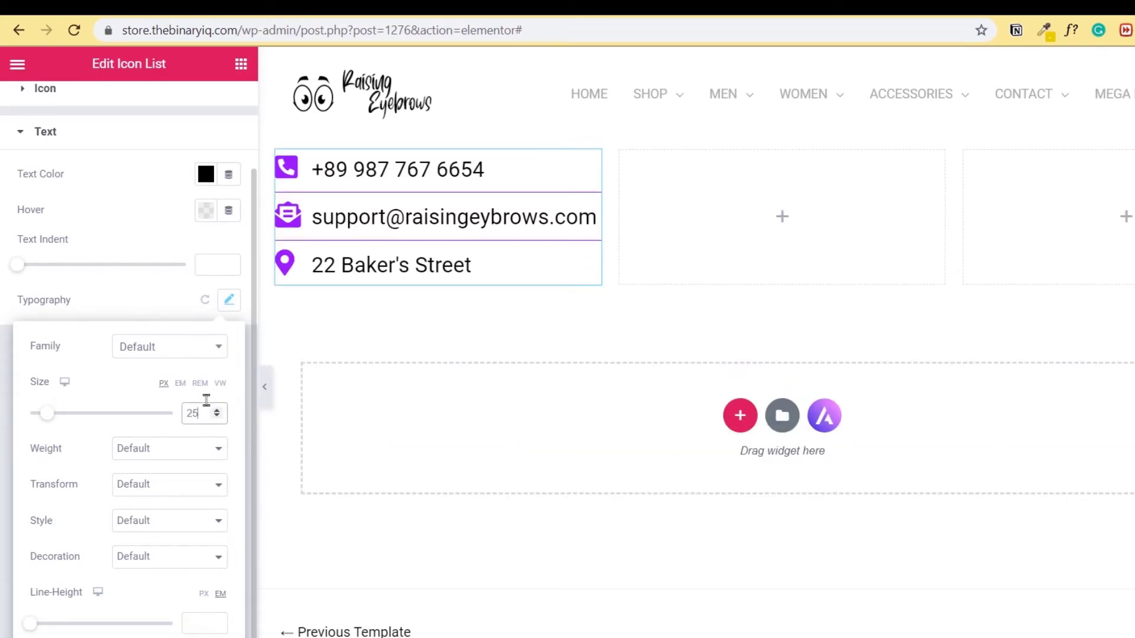
key("BackSpace")
type("0")
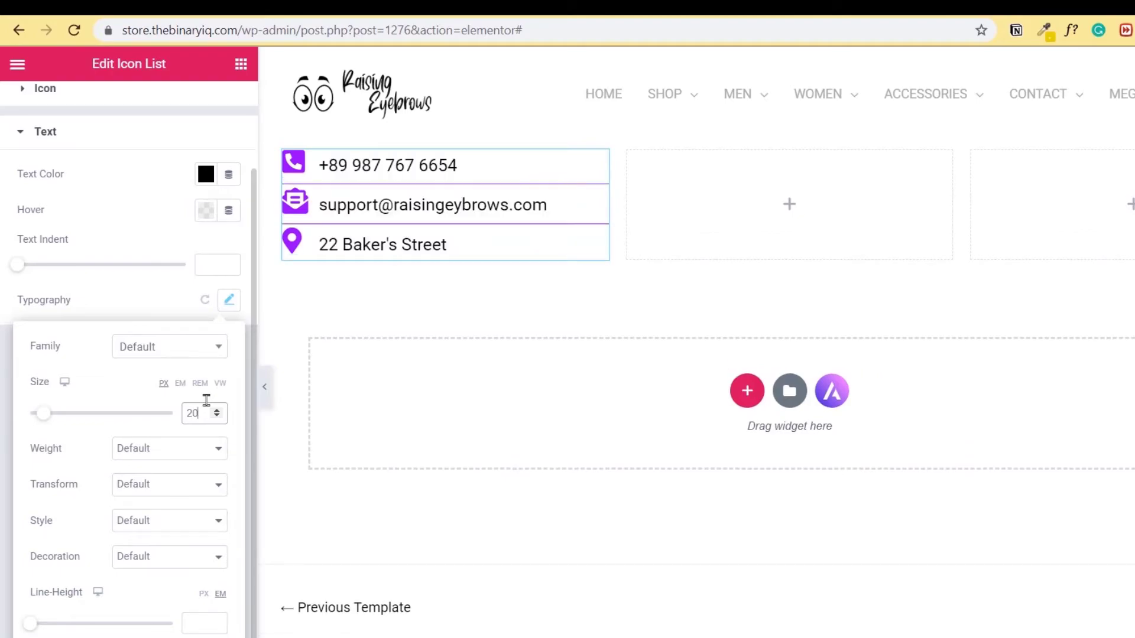
left_click(786, 217)
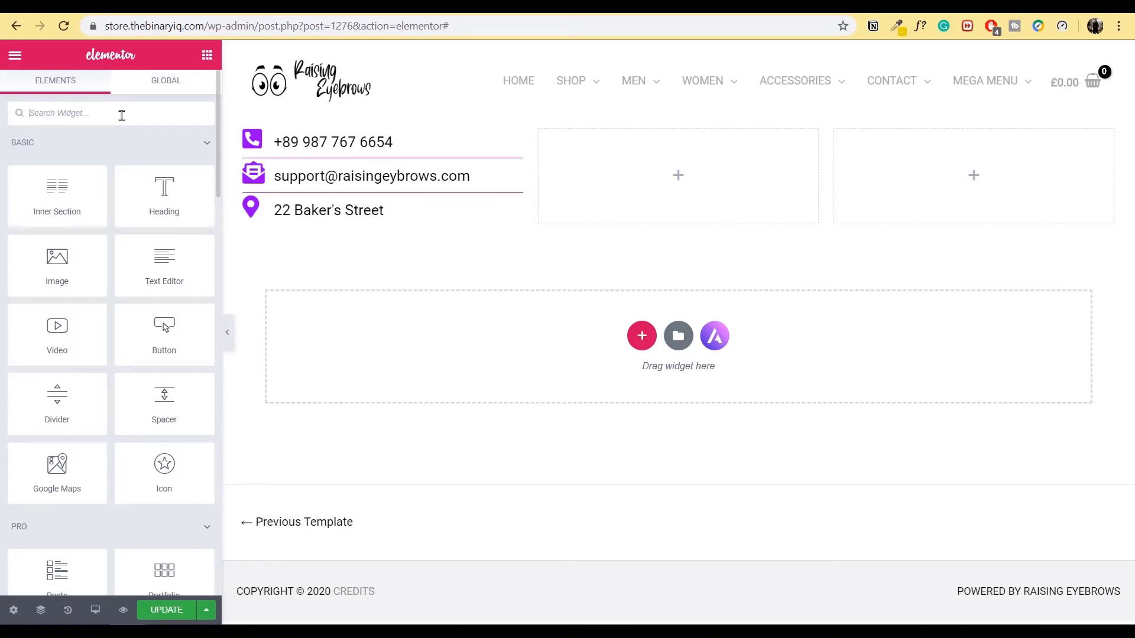
- Place a Google Maps widget in the middle column beside the contact list
left_click(121, 114)
type("map")
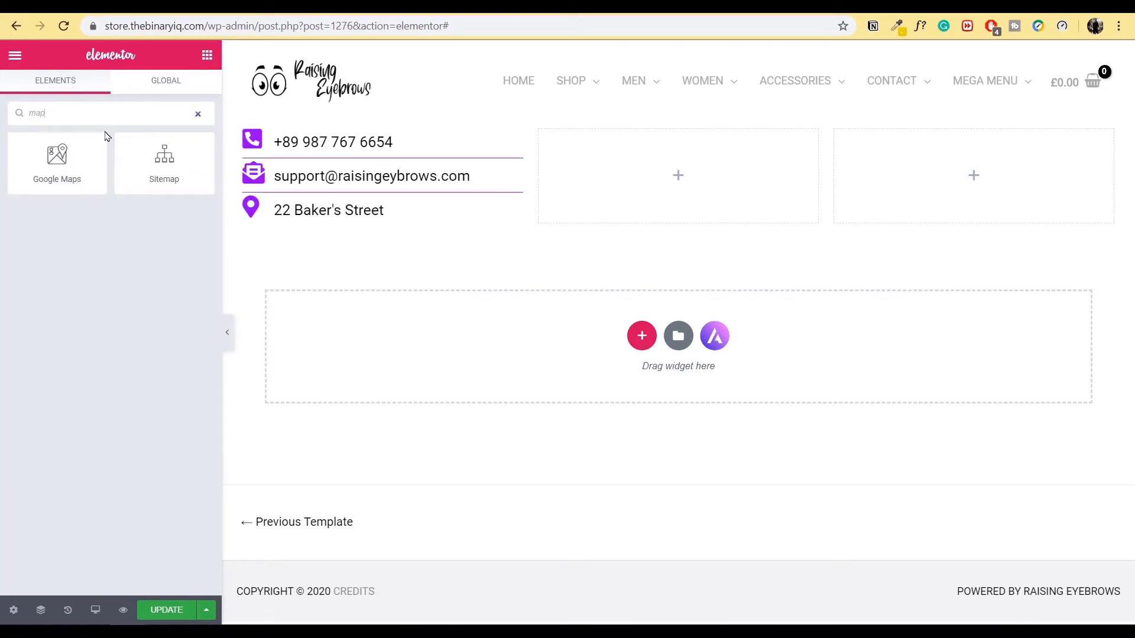
left_click_drag(63, 166, 676, 188)
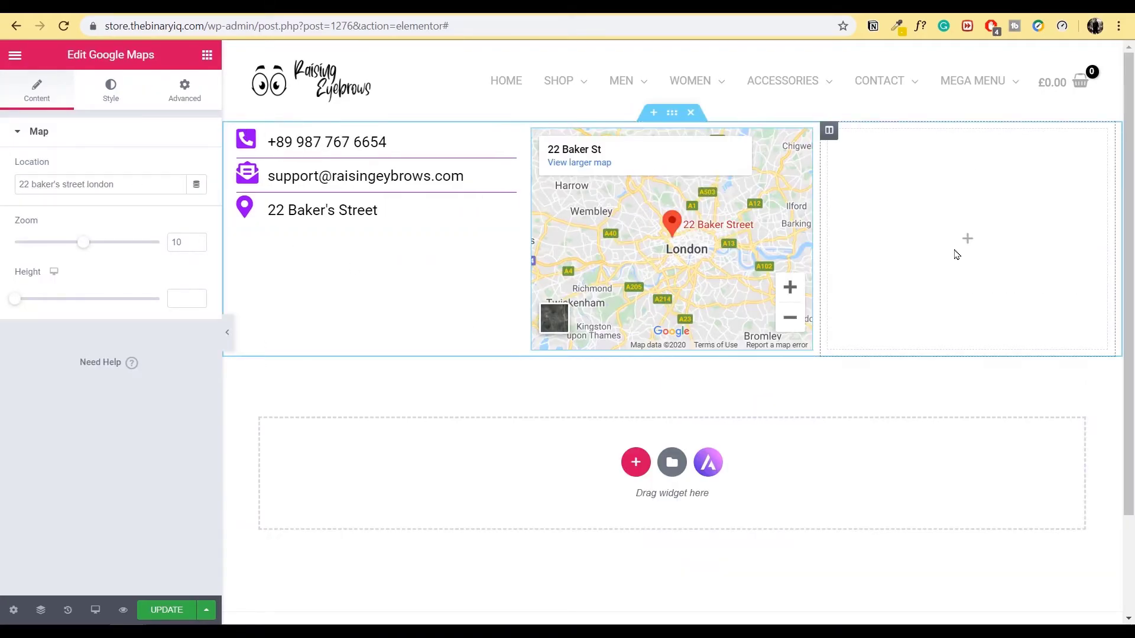
left_click(971, 244)
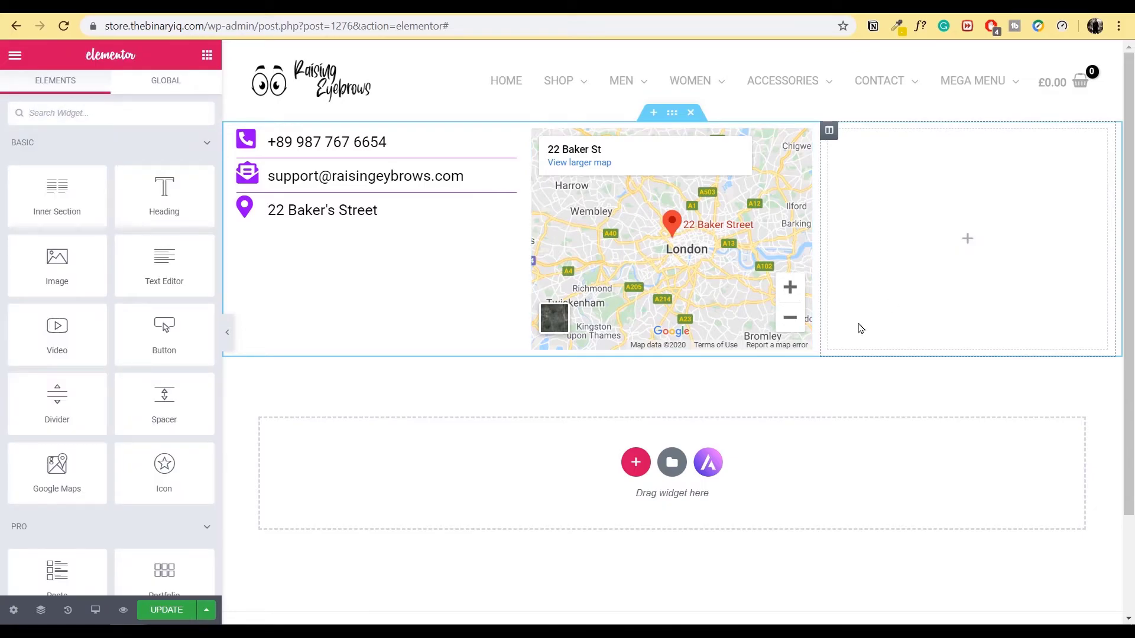
- Add a Form widget to the empty right column and hide its field labels
left_click(122, 113)
type("form")
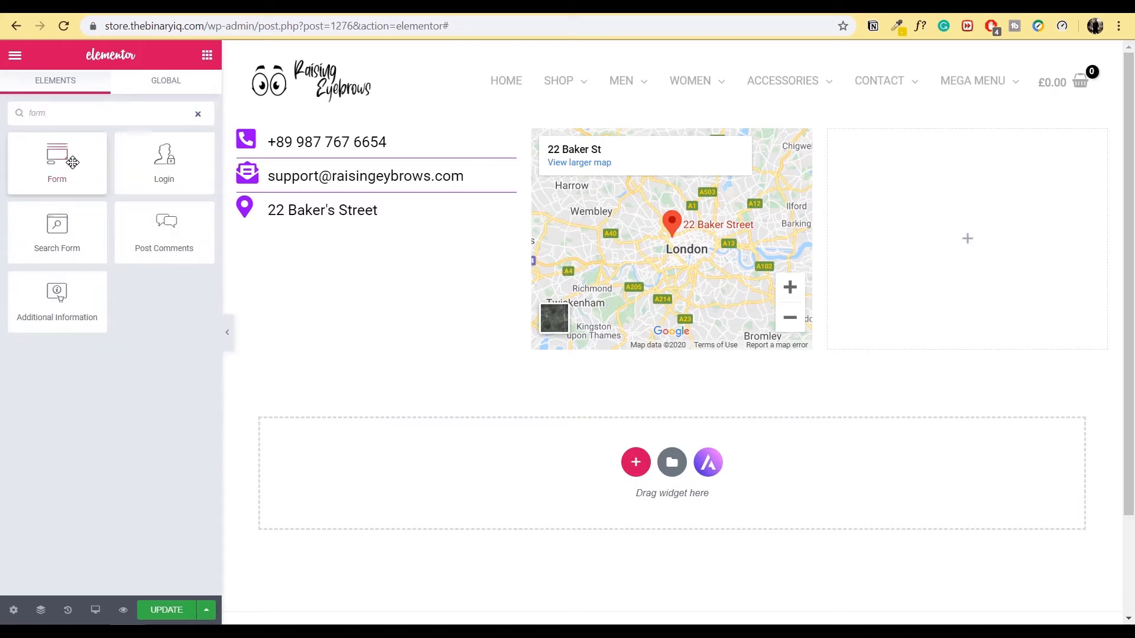
left_click_drag(48, 180, 986, 254)
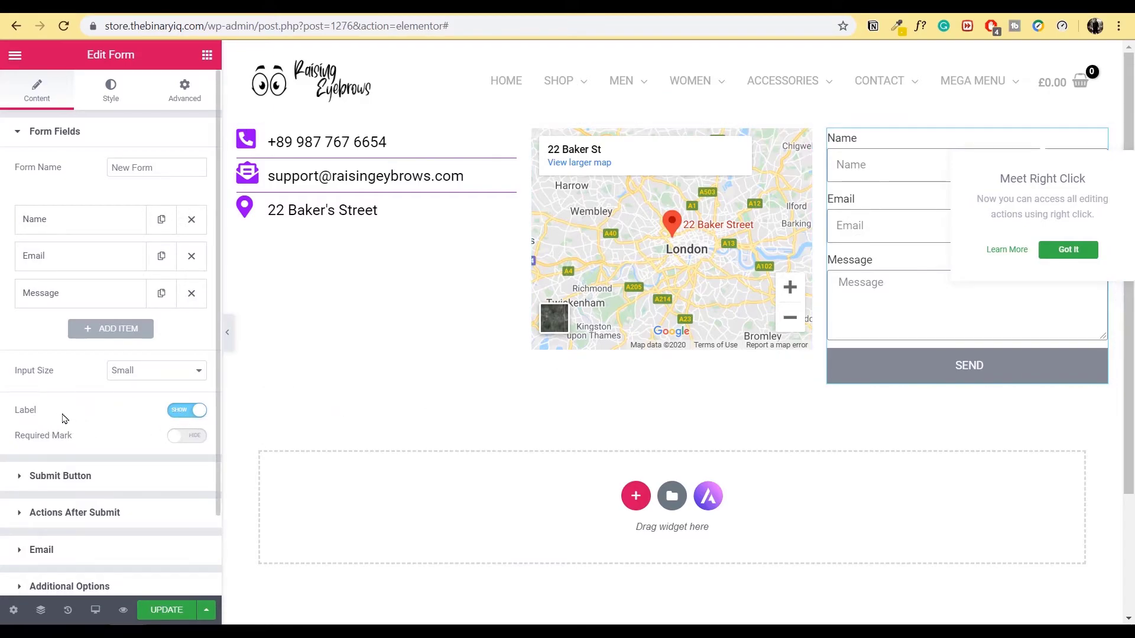
left_click(187, 410)
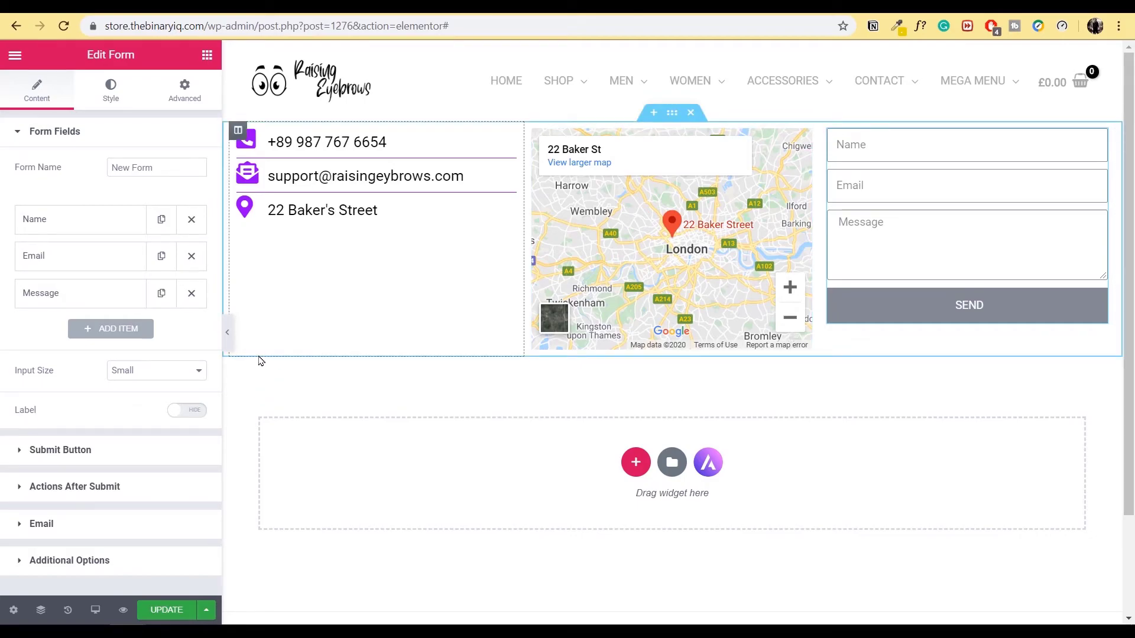
- Shorten the Message field to 3 rows
left_click(77, 297)
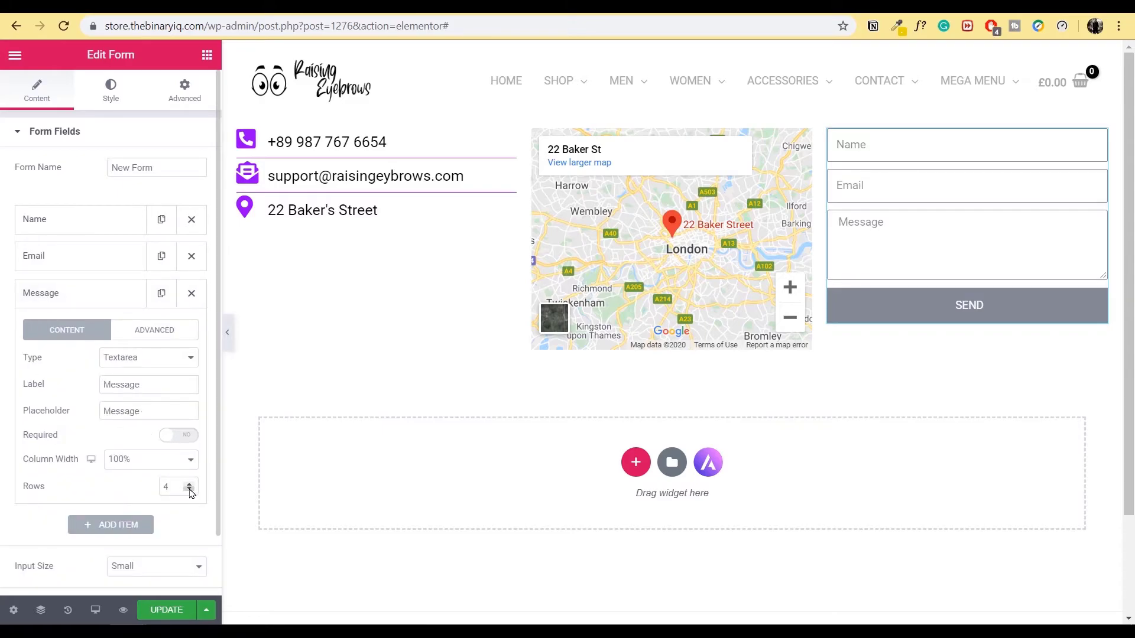
left_click(189, 490)
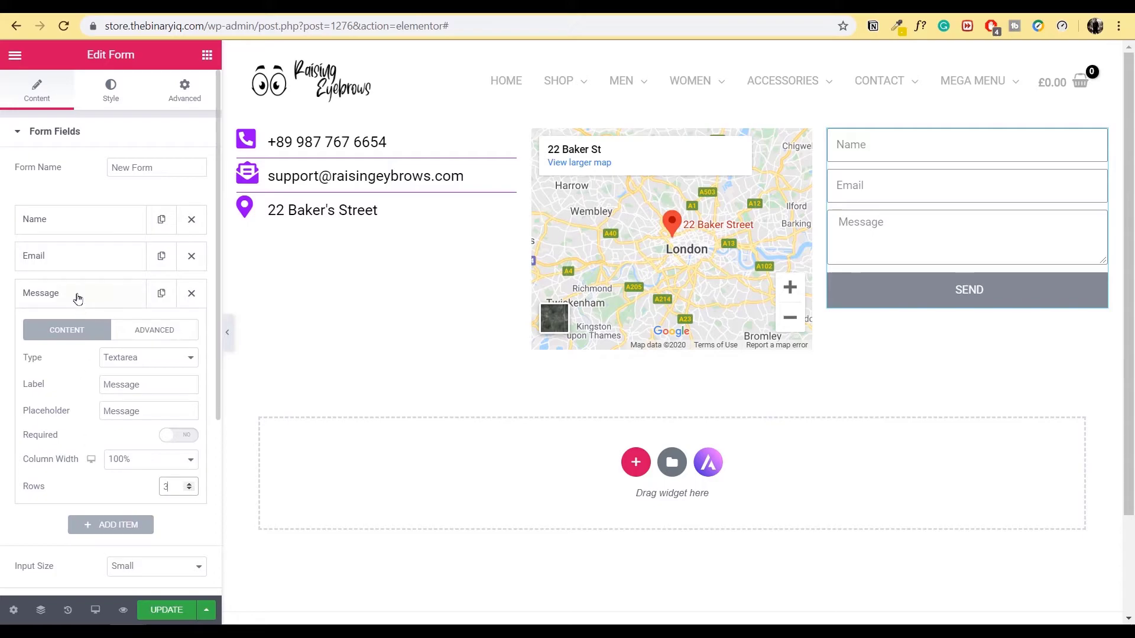
left_click(89, 292)
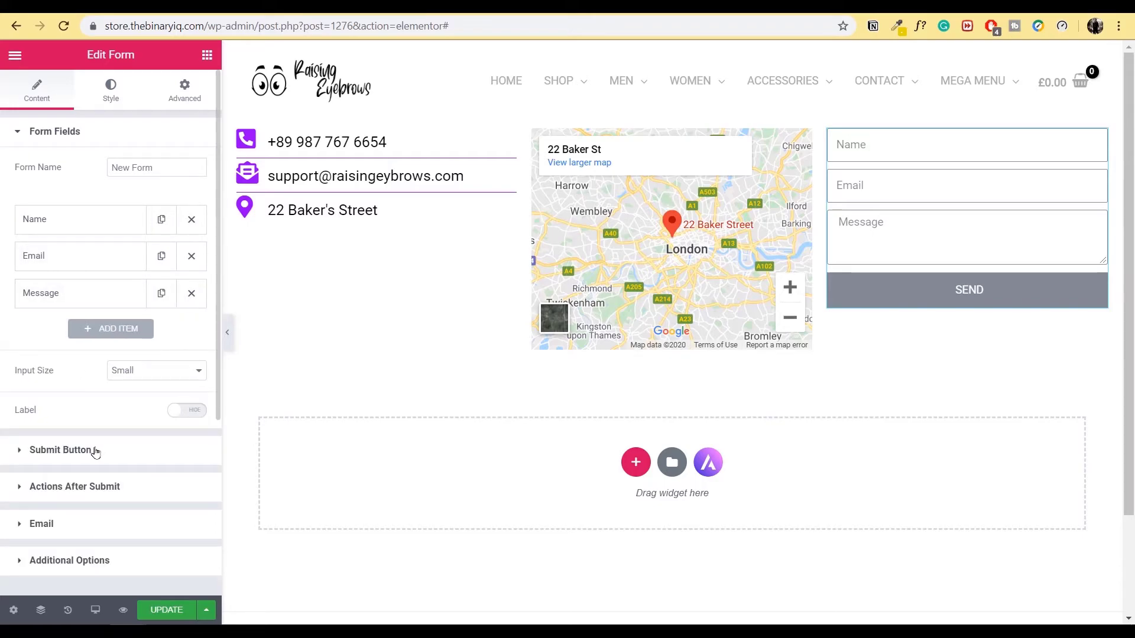
- Change the submit button text to 'ask us anything', then review the after-submit and email settings
left_click(96, 452)
double_click(150, 205)
type("ask us anything")
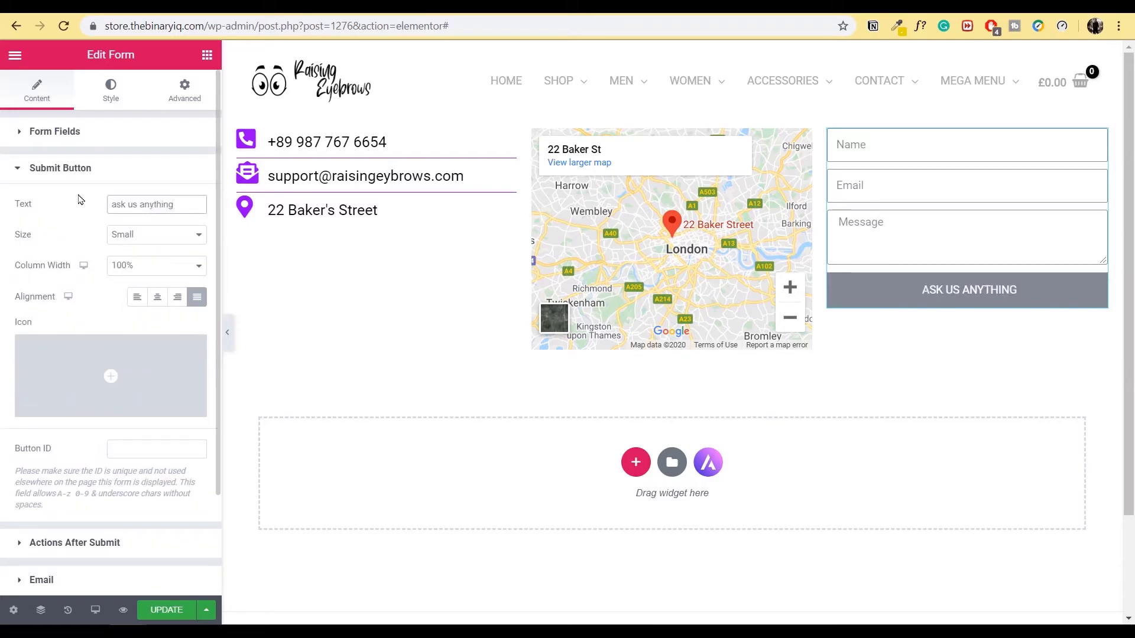
left_click(76, 167)
left_click(75, 206)
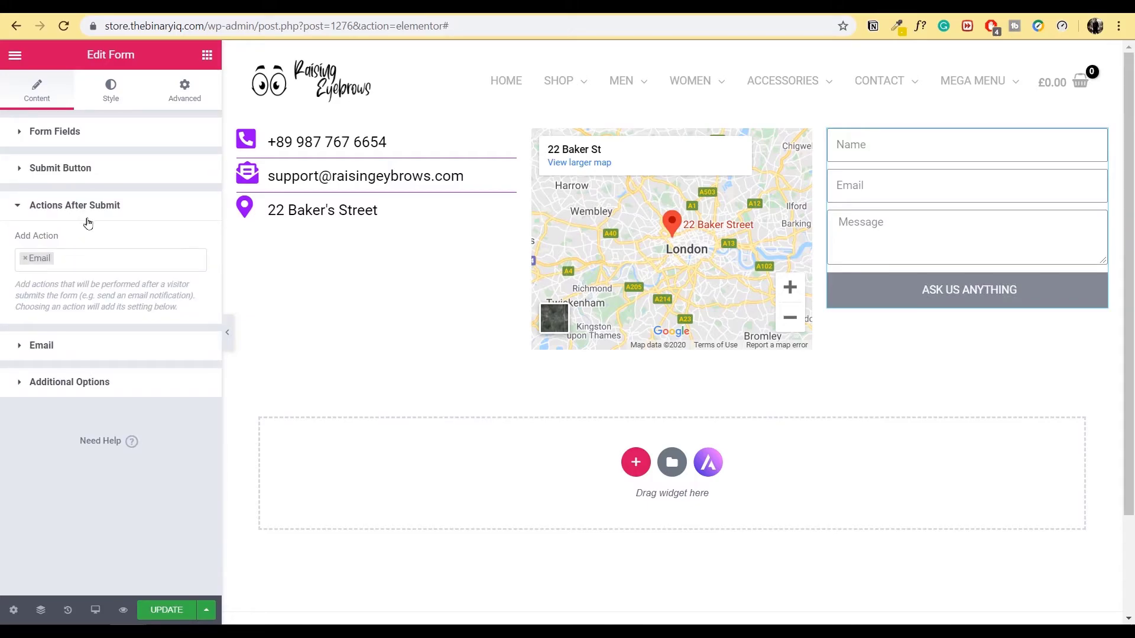
left_click(90, 207)
left_click(75, 254)
left_click(77, 256)
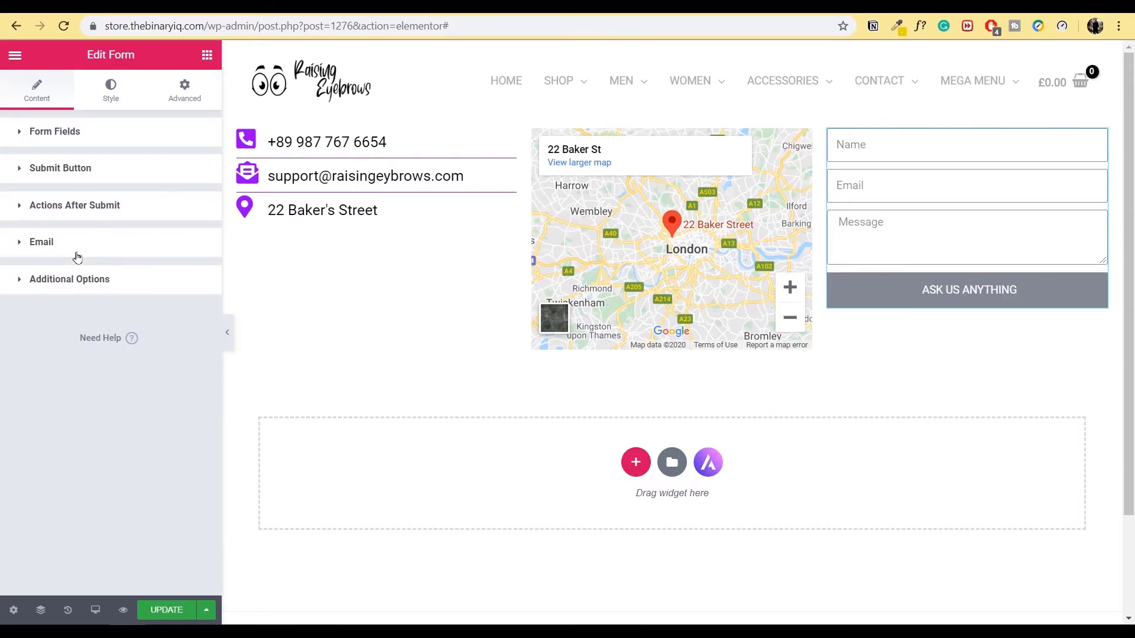
- Give the form fields a border radius of 1000
left_click(117, 93)
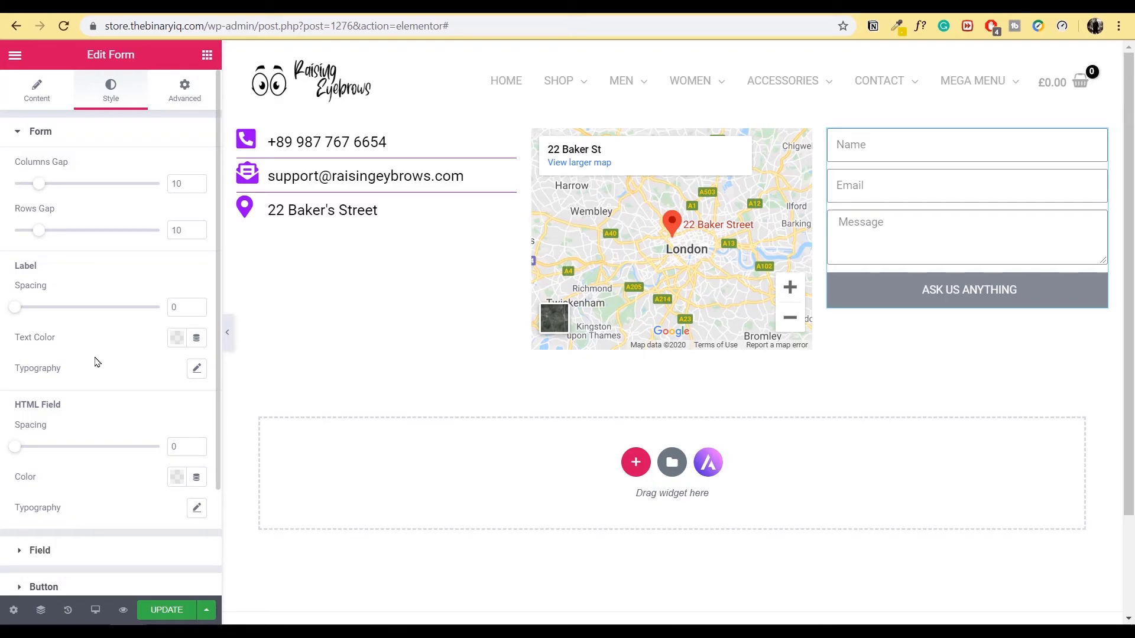
scroll(97, 362, "down", 2)
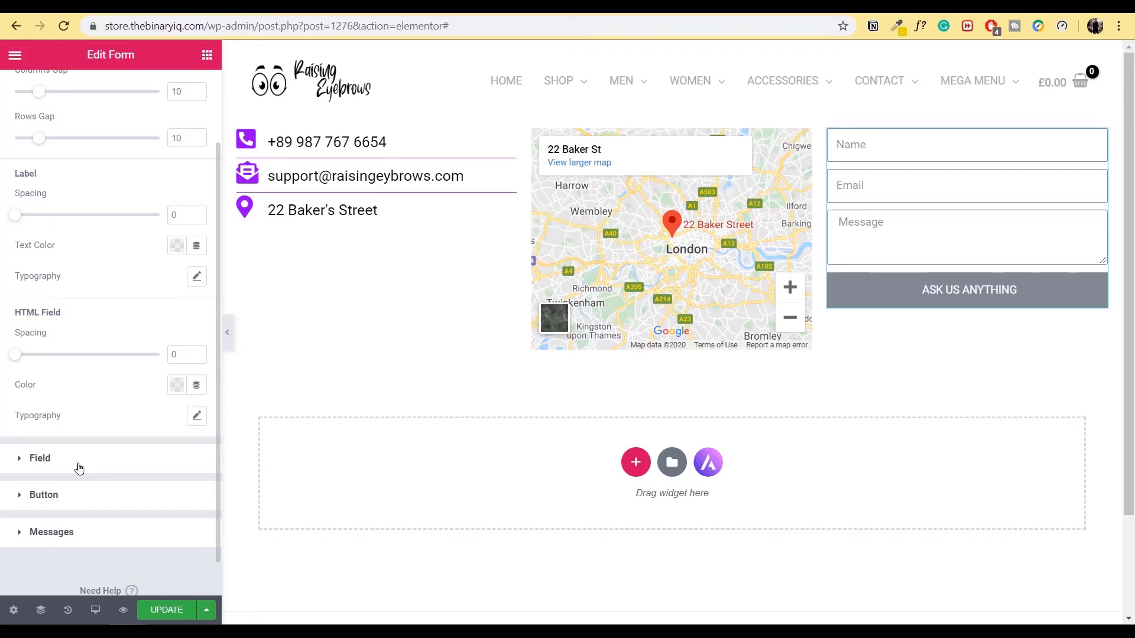
left_click(76, 466)
left_click(29, 419)
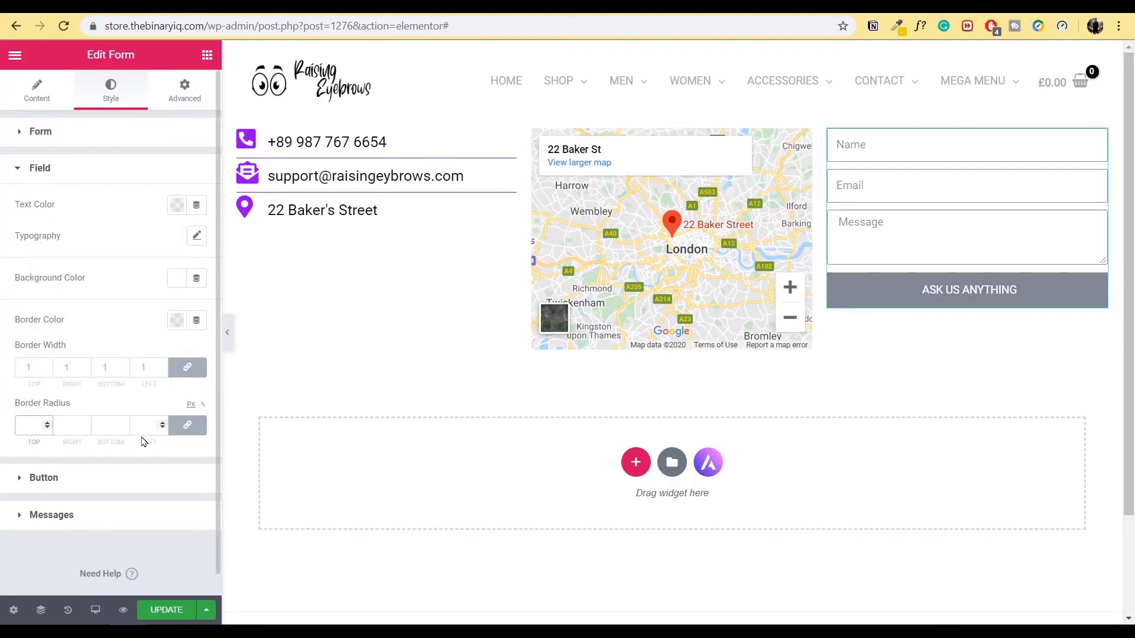
type("1000")
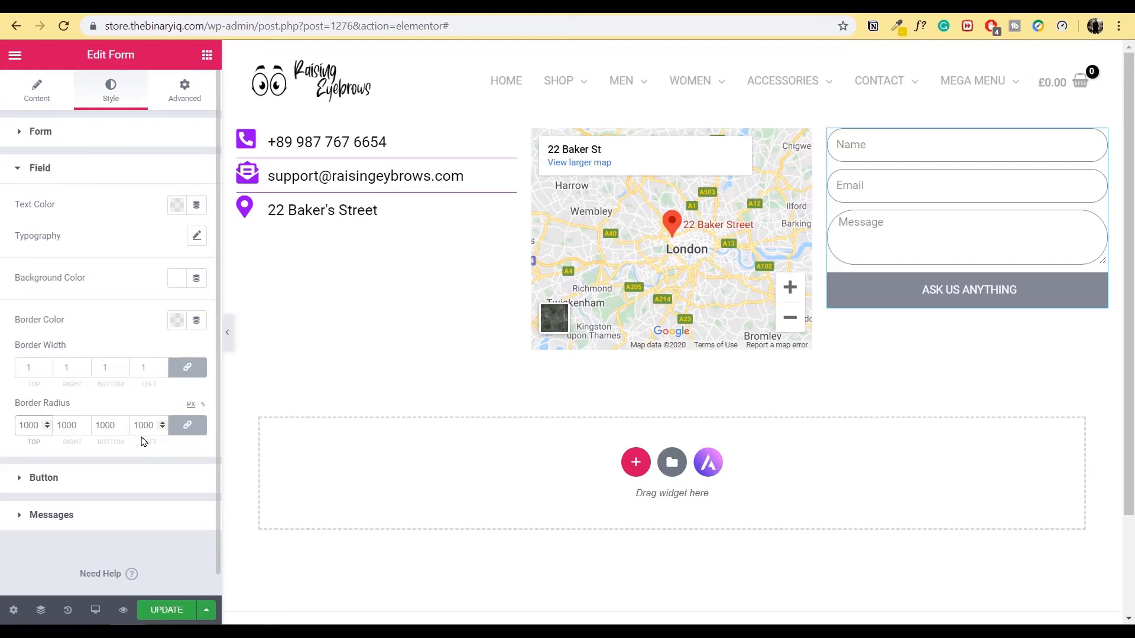
- Set the ASK US ANYTHING button's border radius to 1000 and preview the page full width
left_click(45, 477)
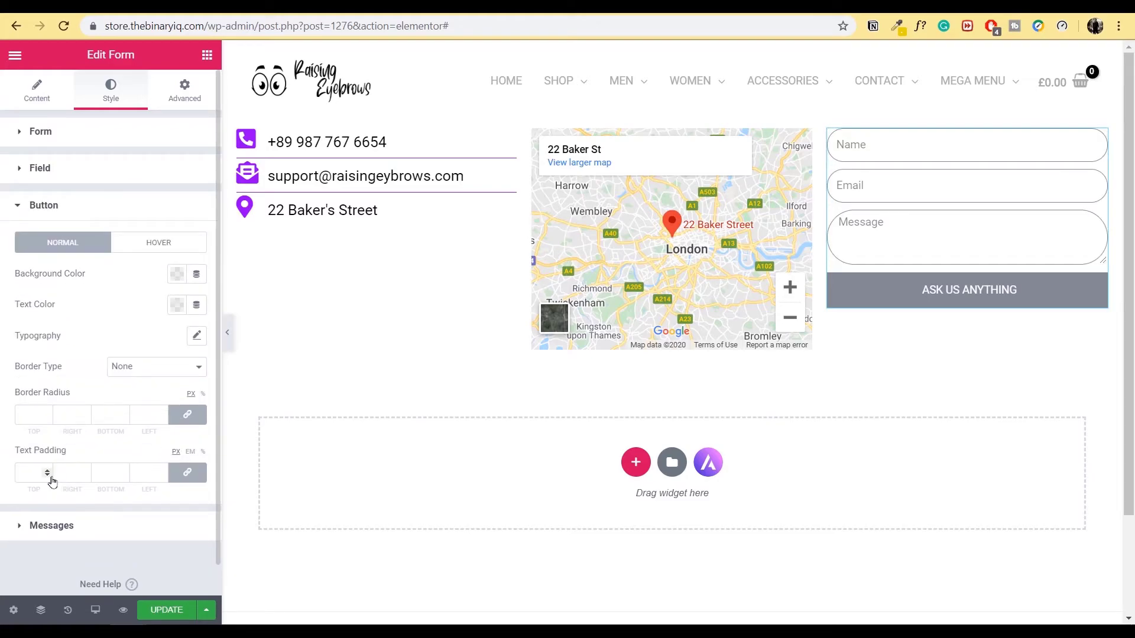
left_click(28, 415)
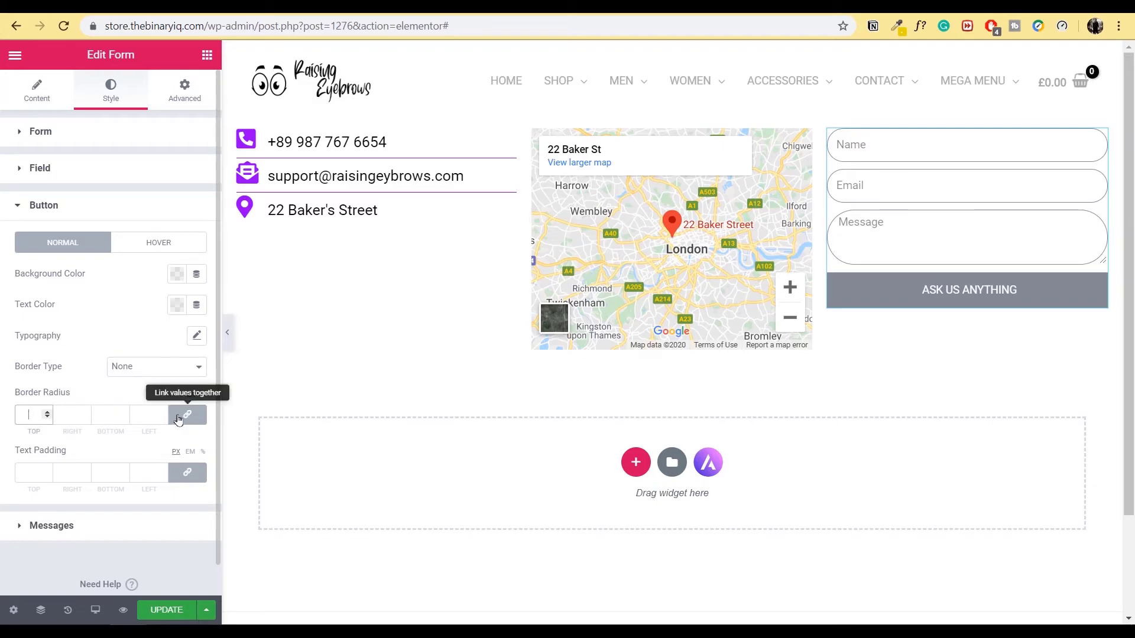
type("1000")
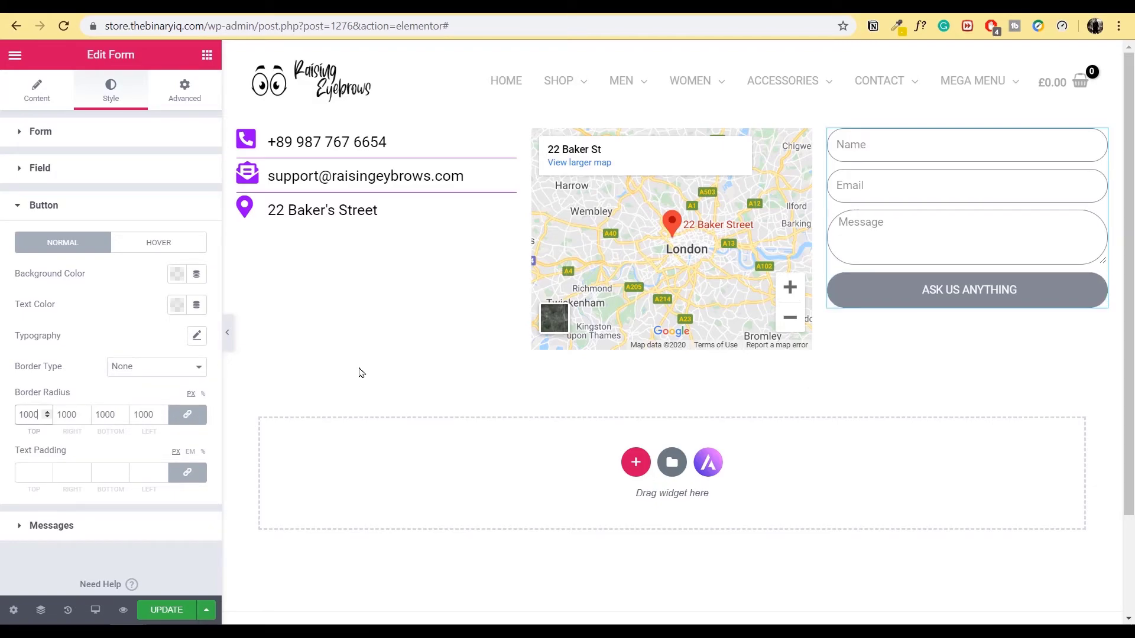
left_click(228, 332)
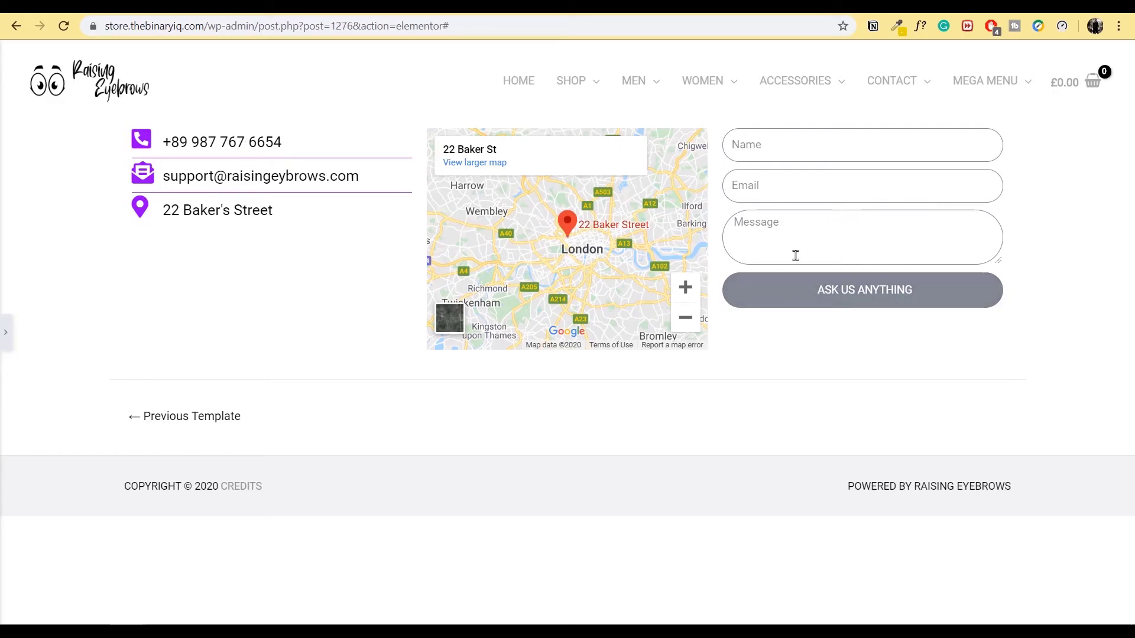
- Vertically align the left contact-list column to Middle
left_click(8, 333)
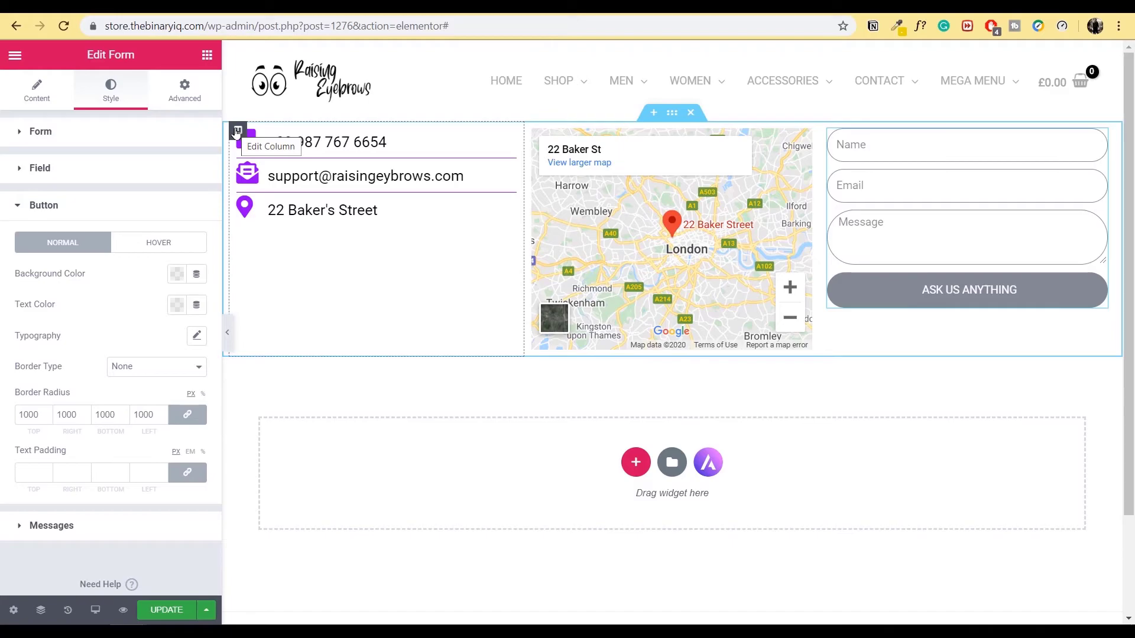
left_click(236, 131)
left_click(188, 198)
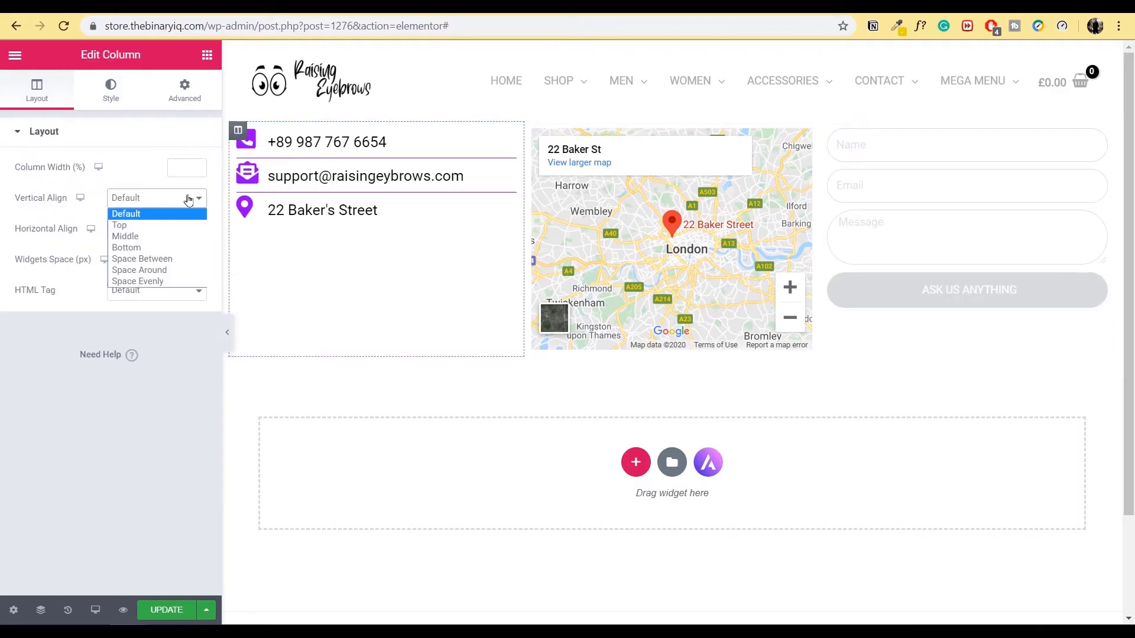
left_click(142, 236)
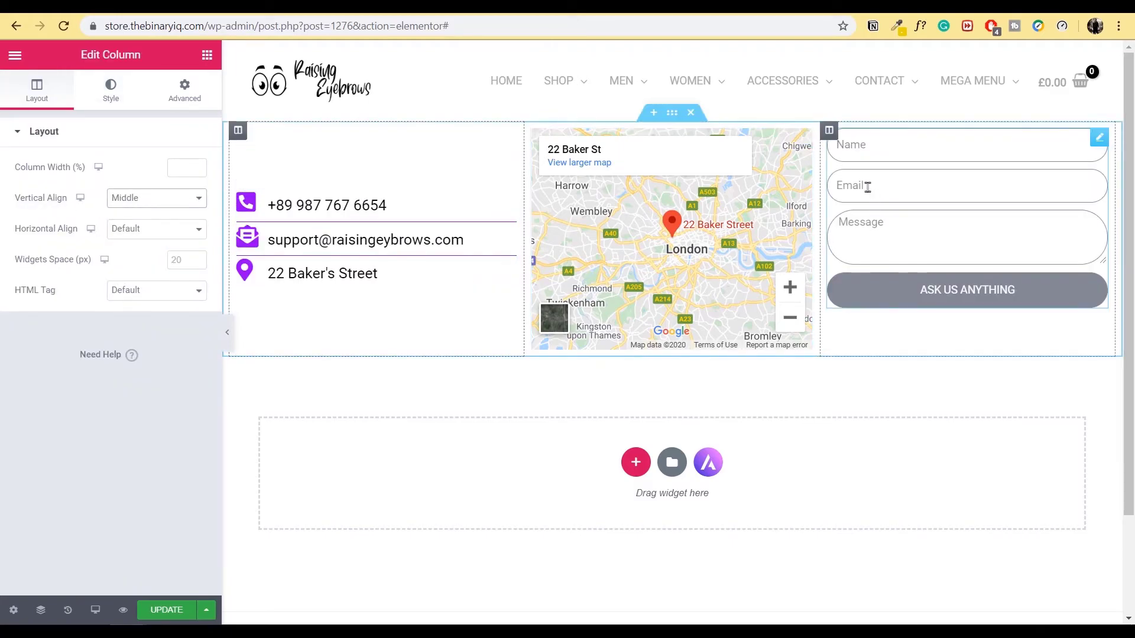
- Vertically align the right form column to Middle and preview the layout
left_click(829, 132)
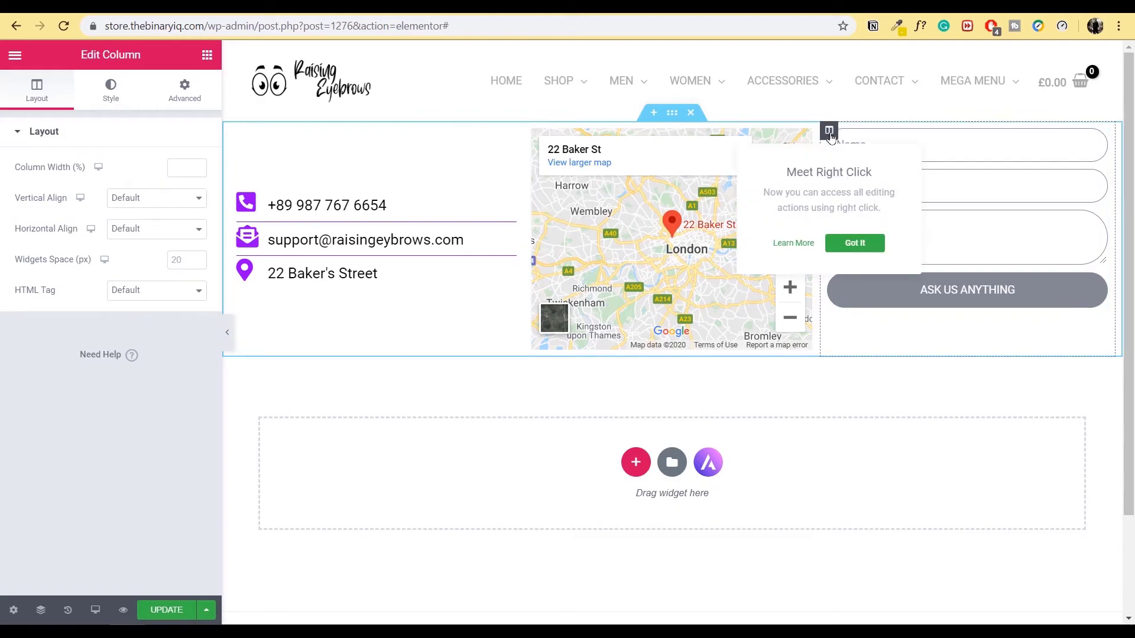
left_click(158, 199)
left_click(154, 239)
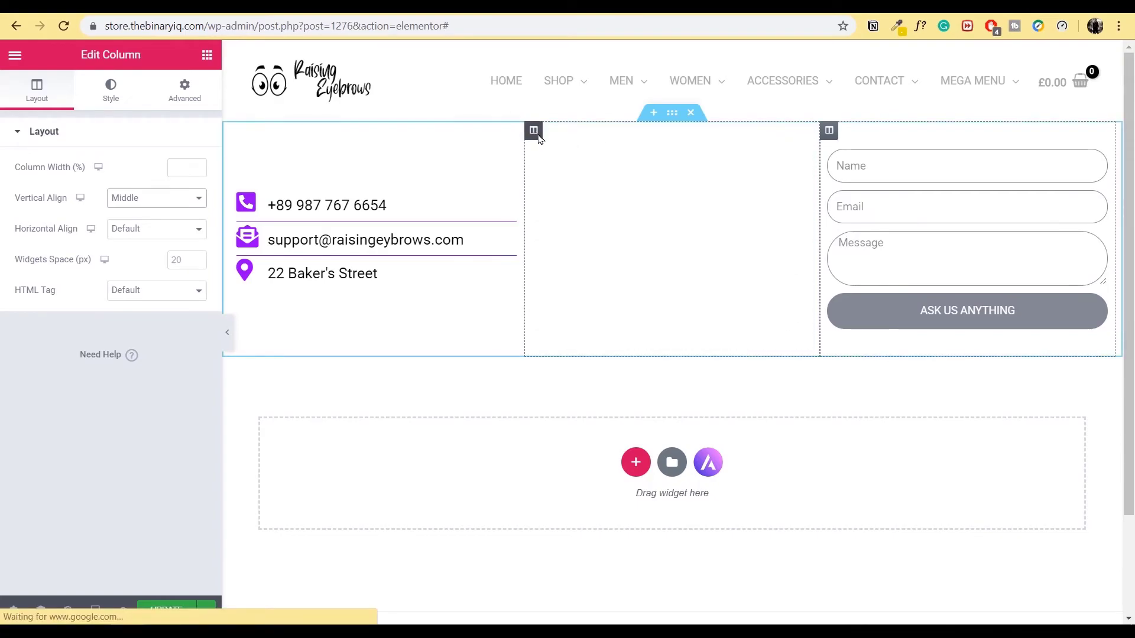
left_click(171, 199)
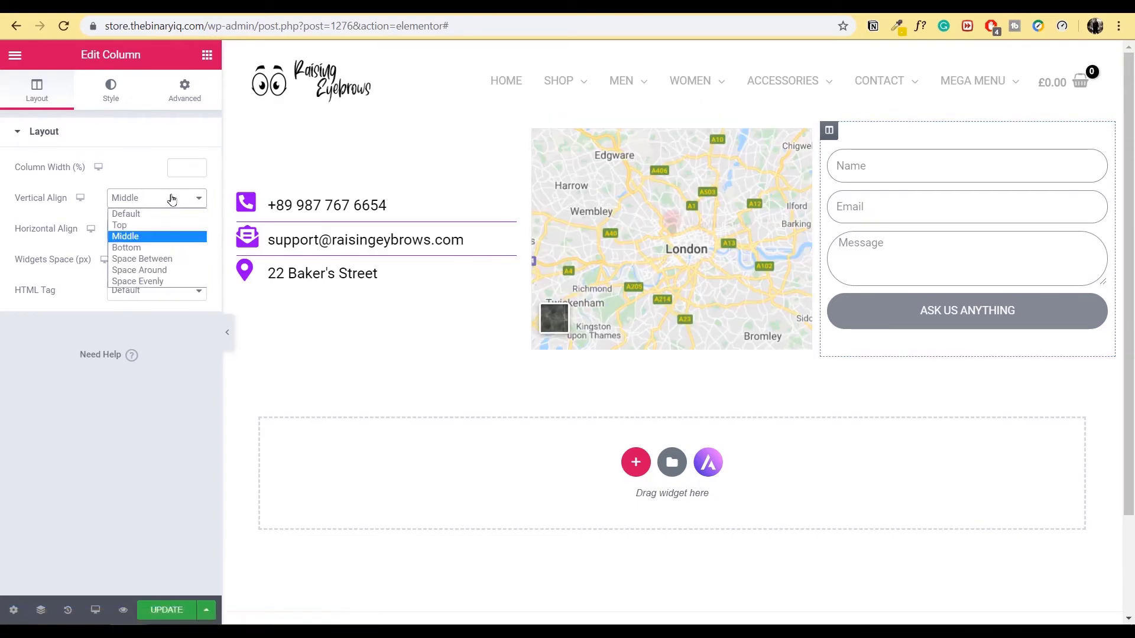
left_click(156, 237)
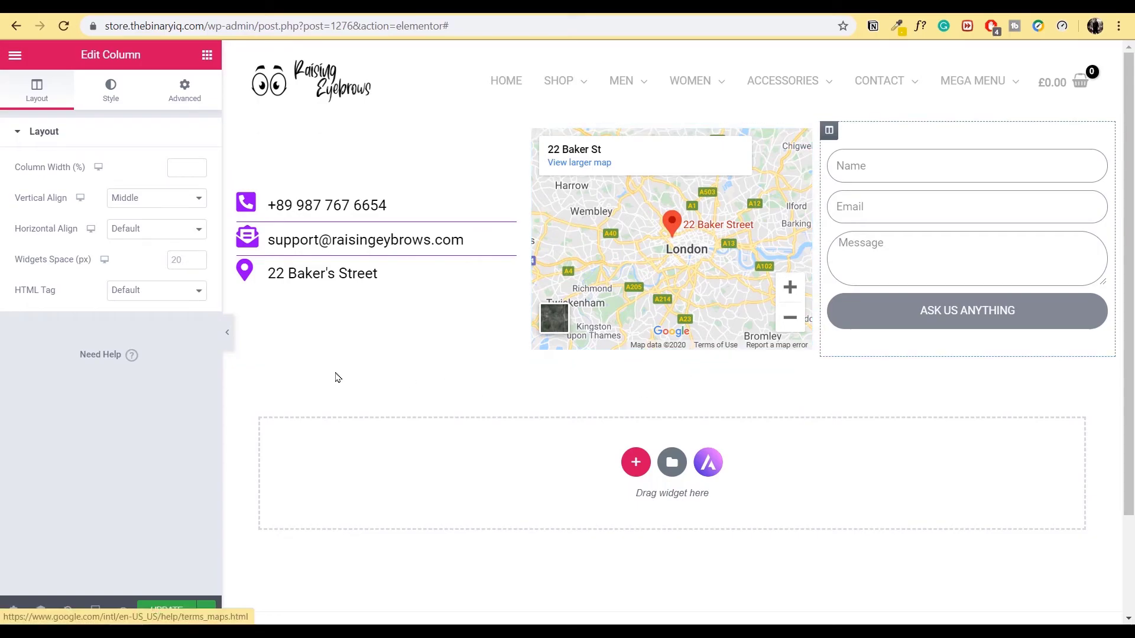
left_click(227, 332)
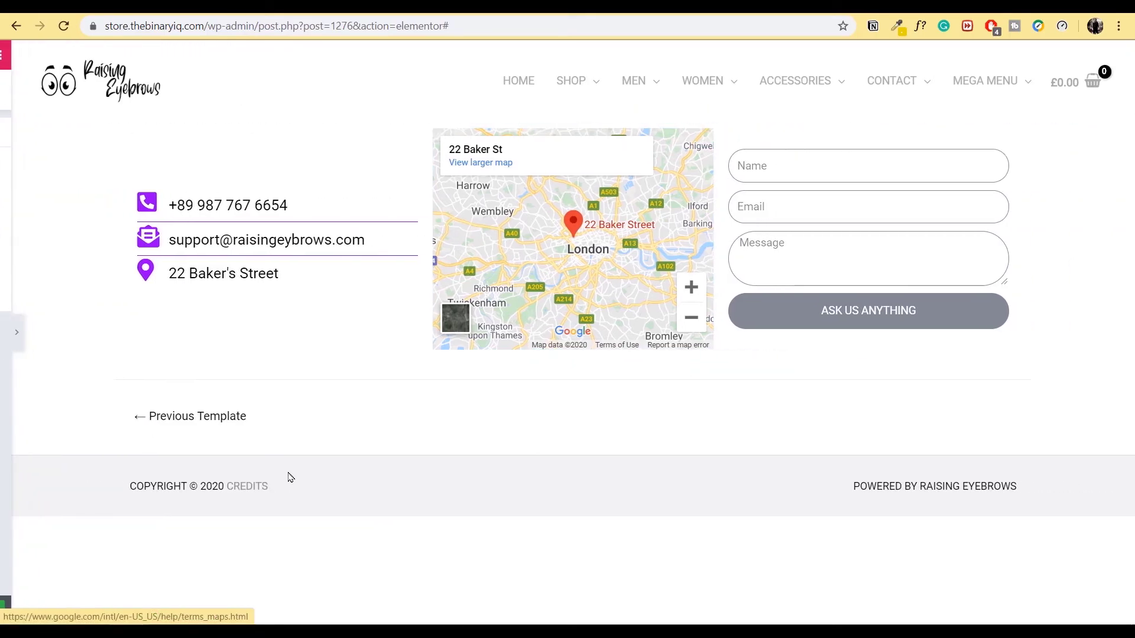
left_click(5, 332)
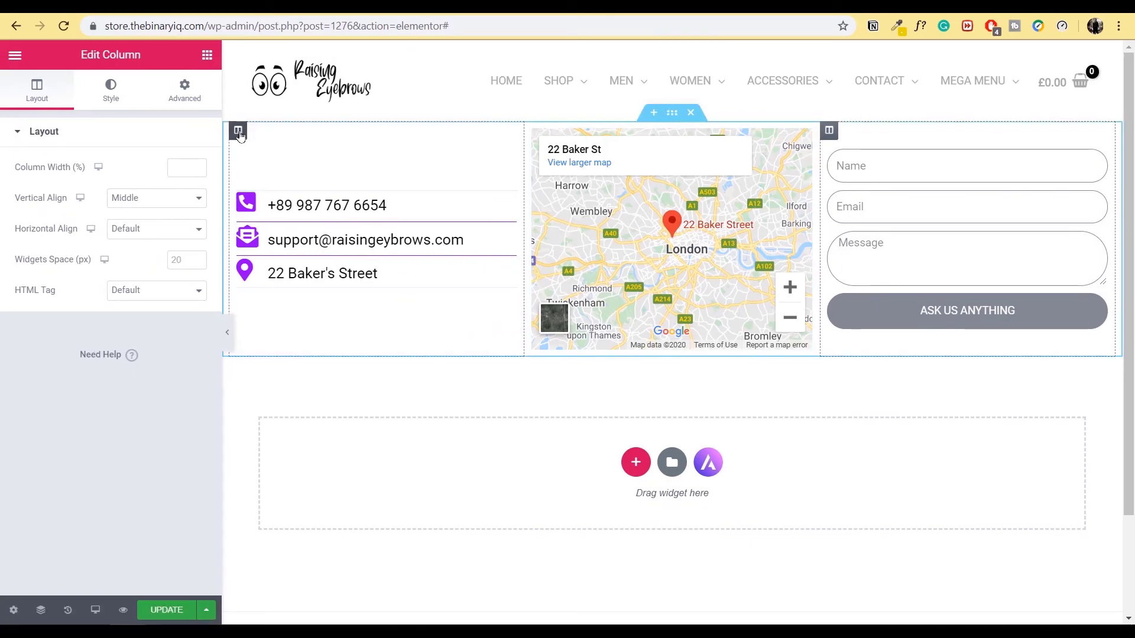
- Set the left contact column's padding to 30 px on all sides
left_click(238, 132)
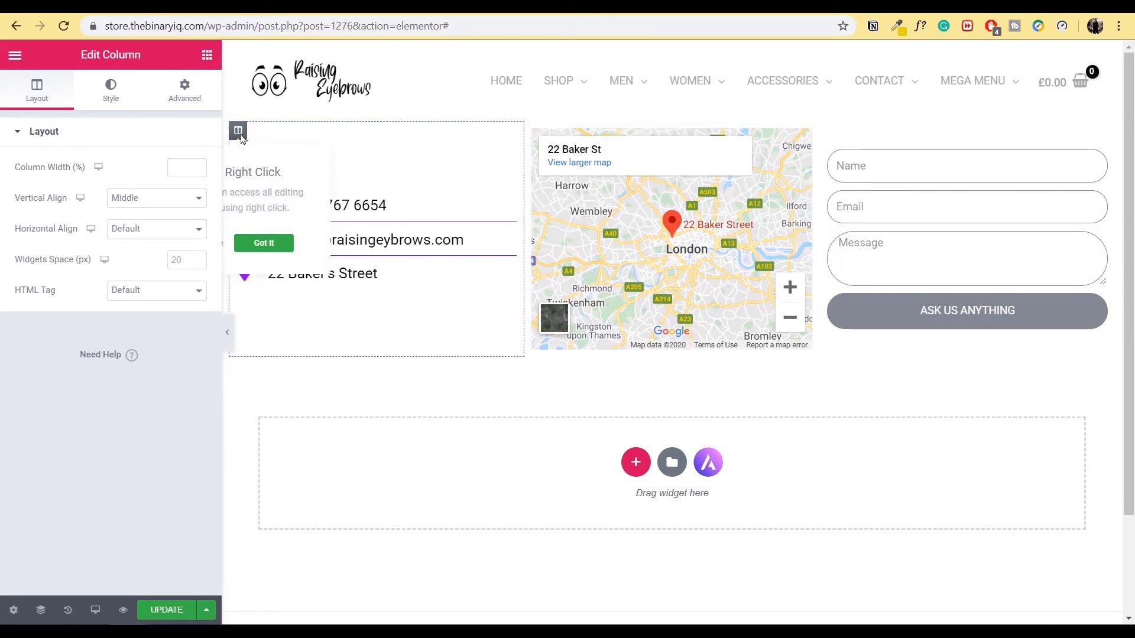
left_click(185, 92)
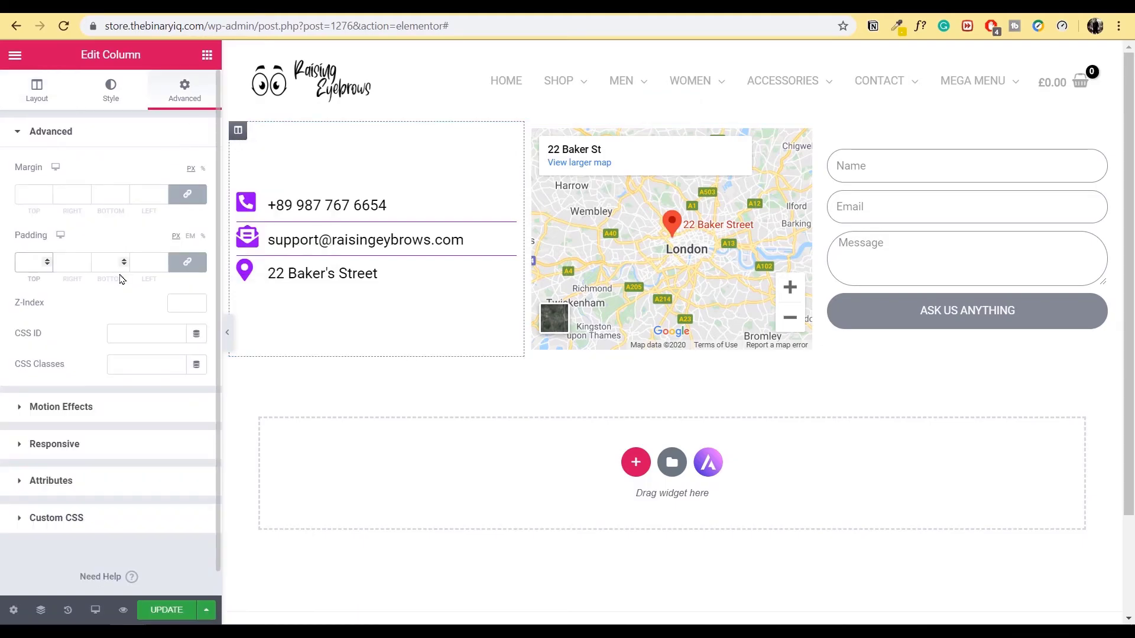
left_click(29, 260)
type("20")
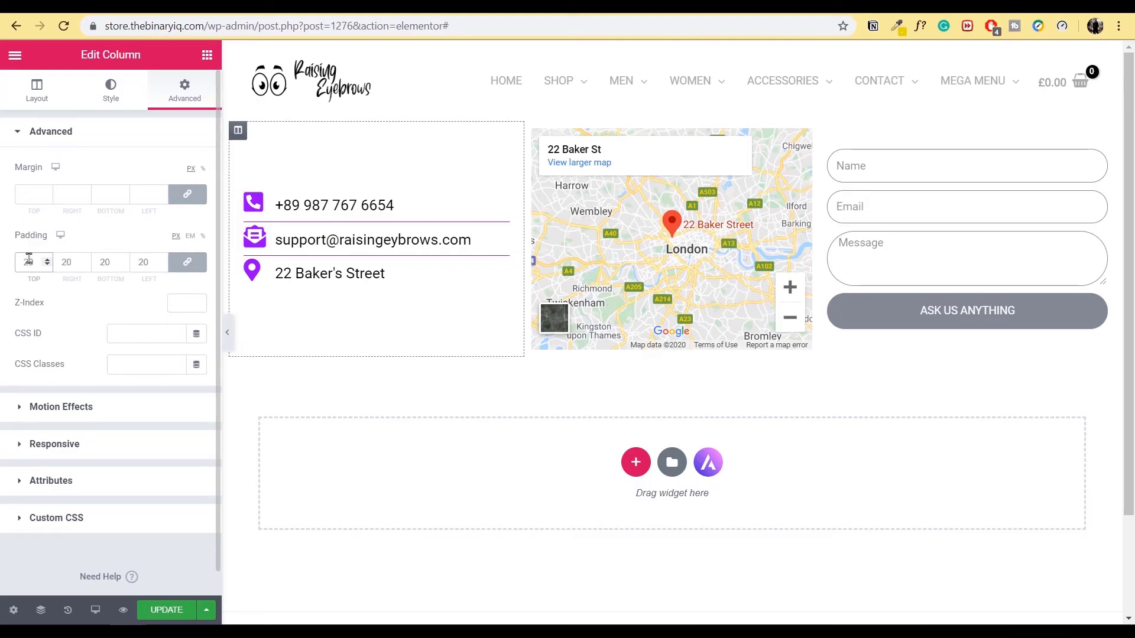
key("BackSpace")
key("BackSpace")
type("30")
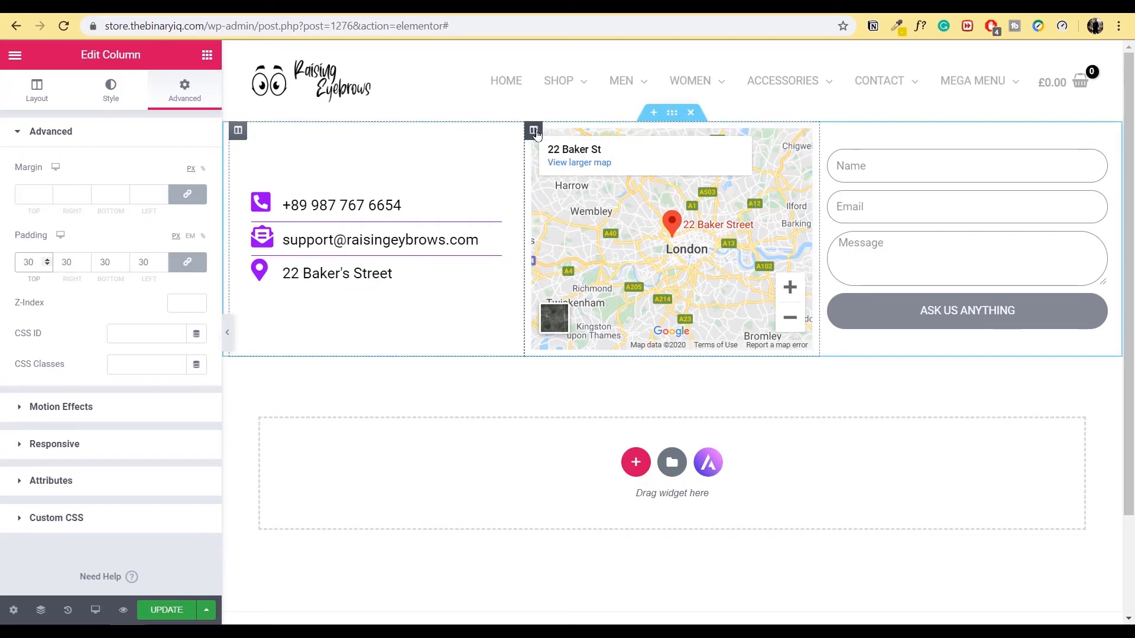
- Copy the left column and paste its style onto the map and form columns, then preview
left_click(534, 131)
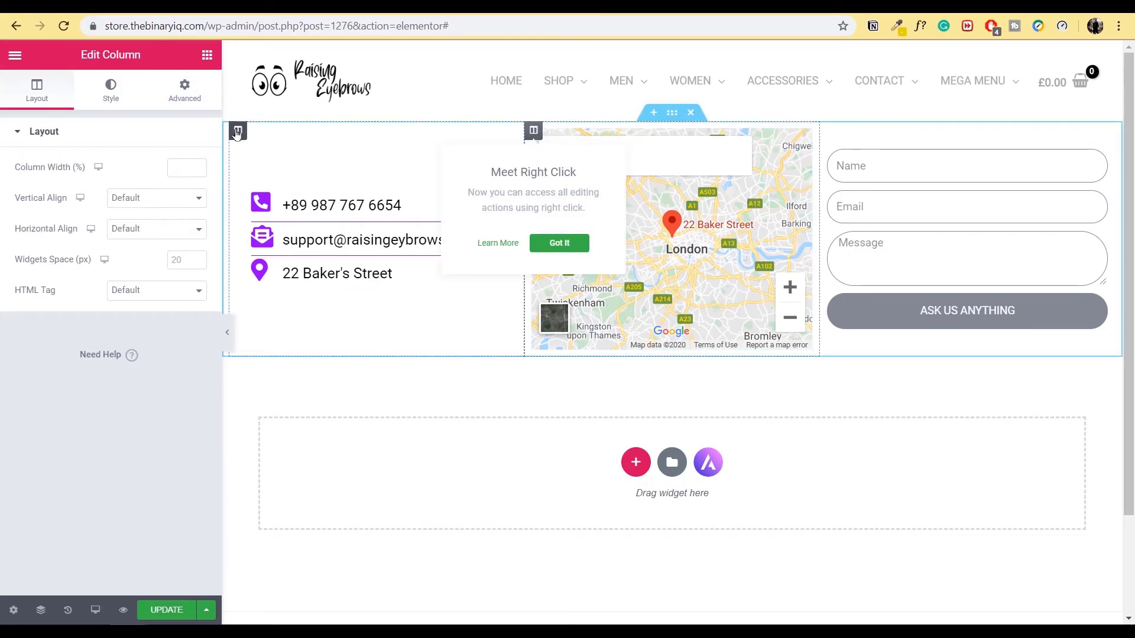
left_click(237, 132)
right_click(237, 132)
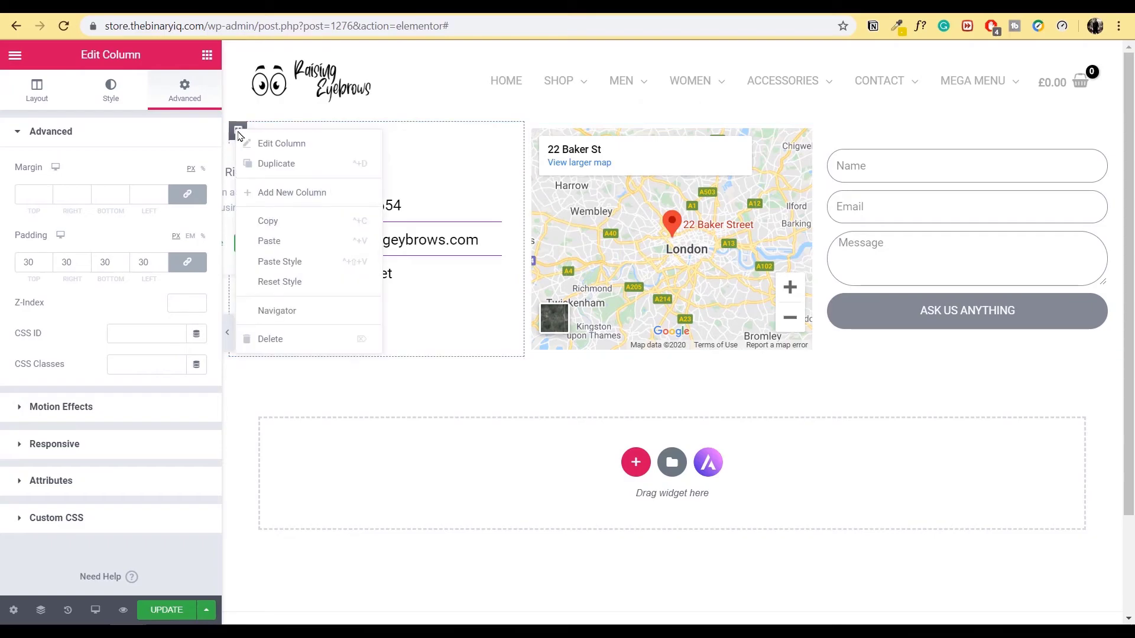
left_click(286, 221)
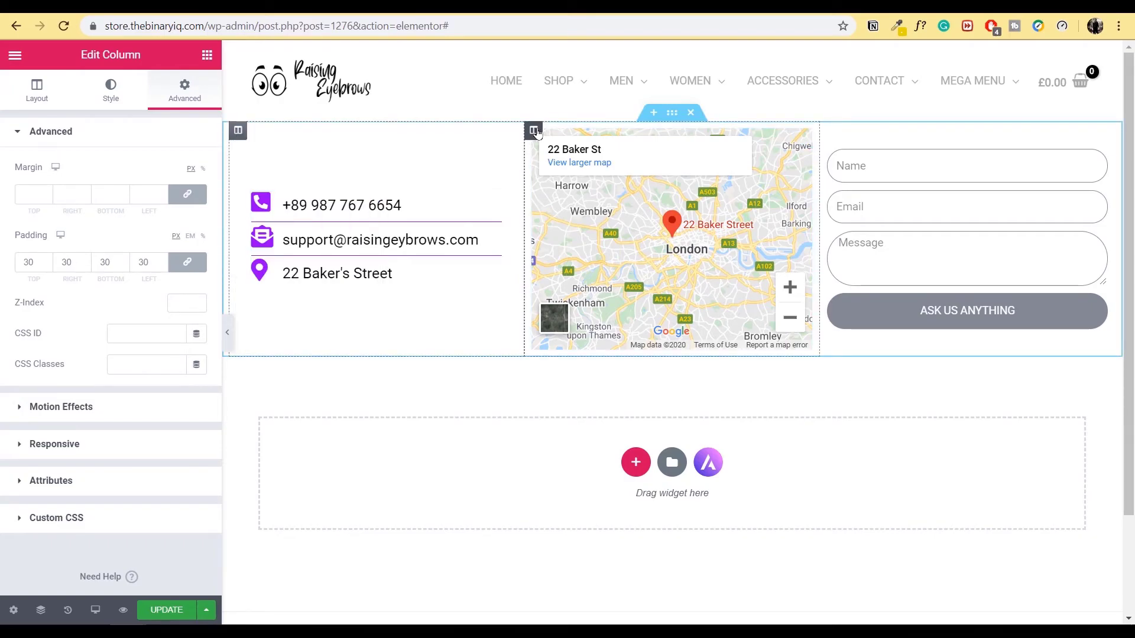
right_click(534, 131)
left_click(589, 258)
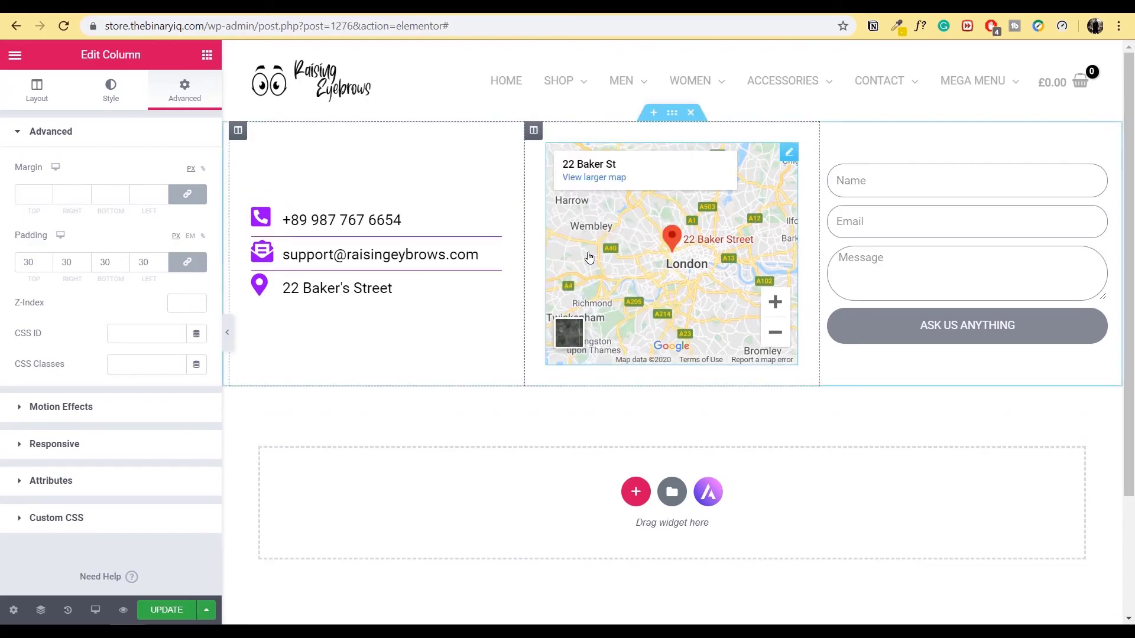
right_click(830, 132)
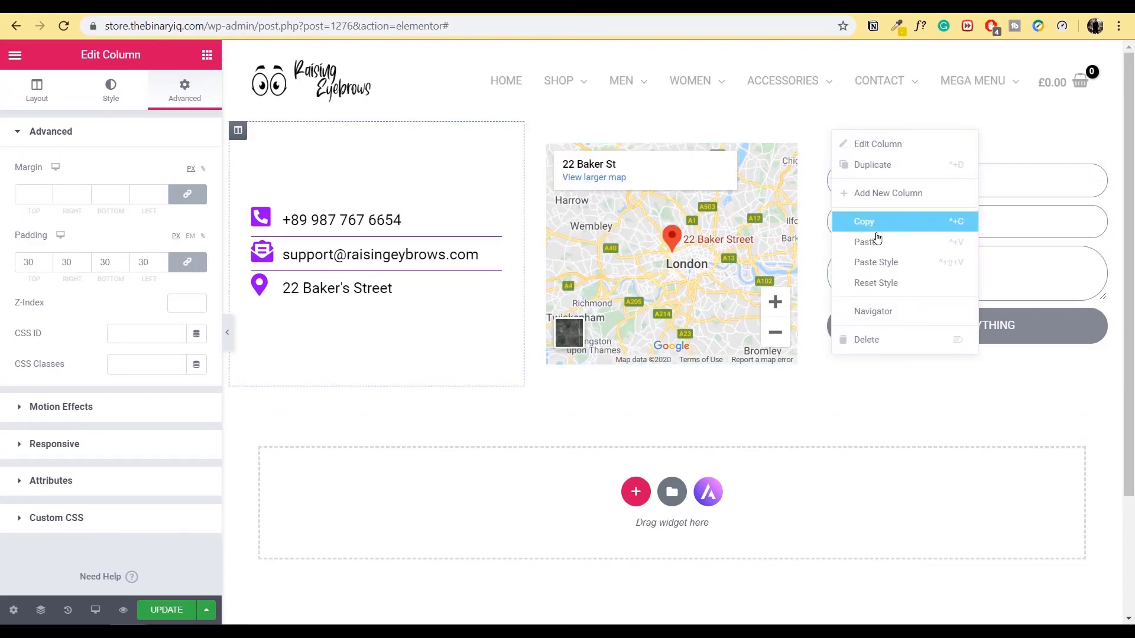
left_click(876, 262)
left_click(228, 345)
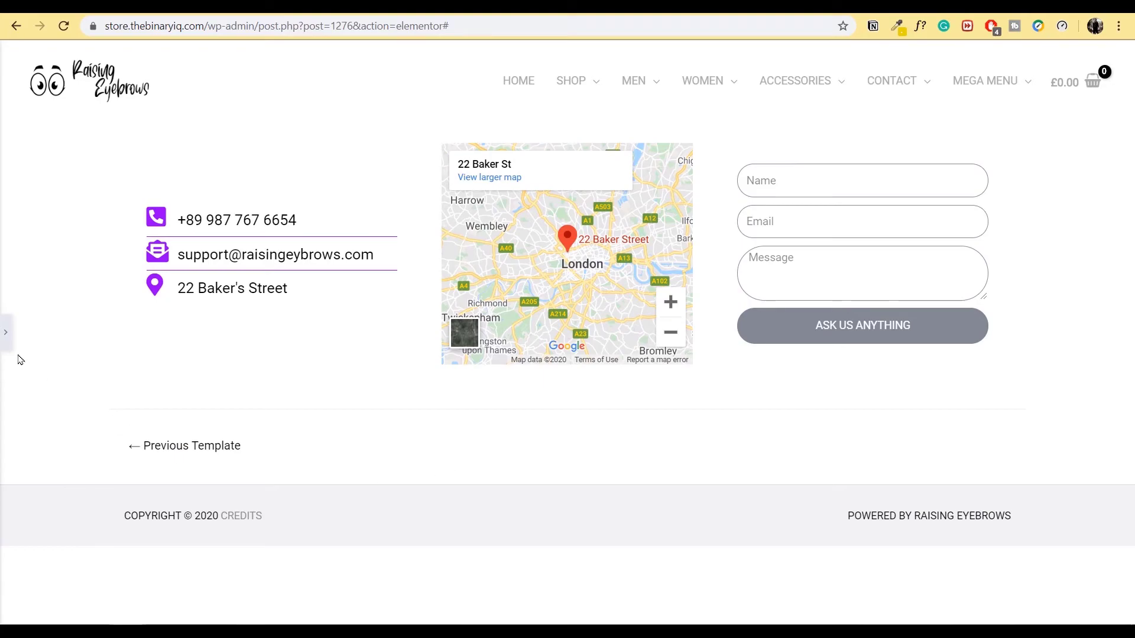
left_click(6, 332)
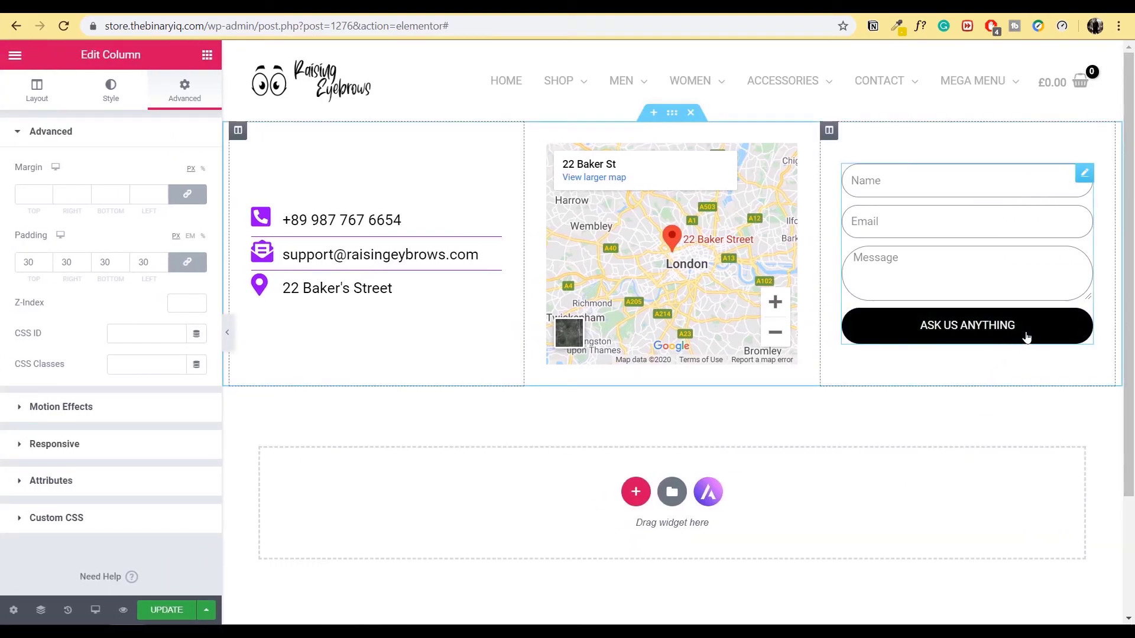
- Make the form button's background purple (#9300FF) with white text
left_click(1064, 331)
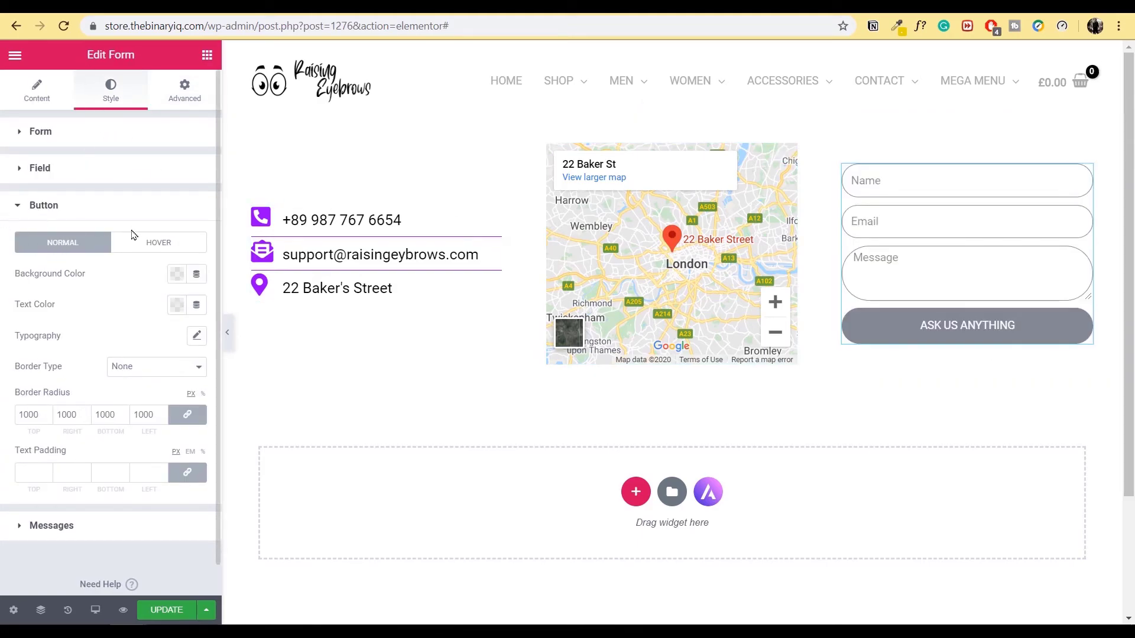
left_click(175, 275)
left_click(261, 310)
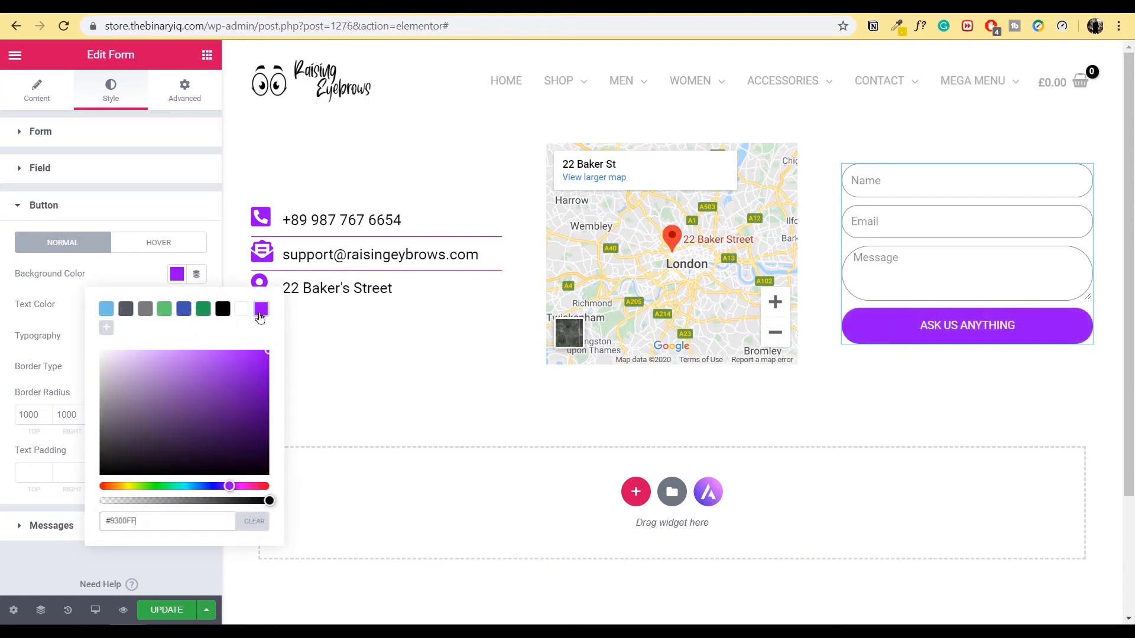
left_click(177, 305)
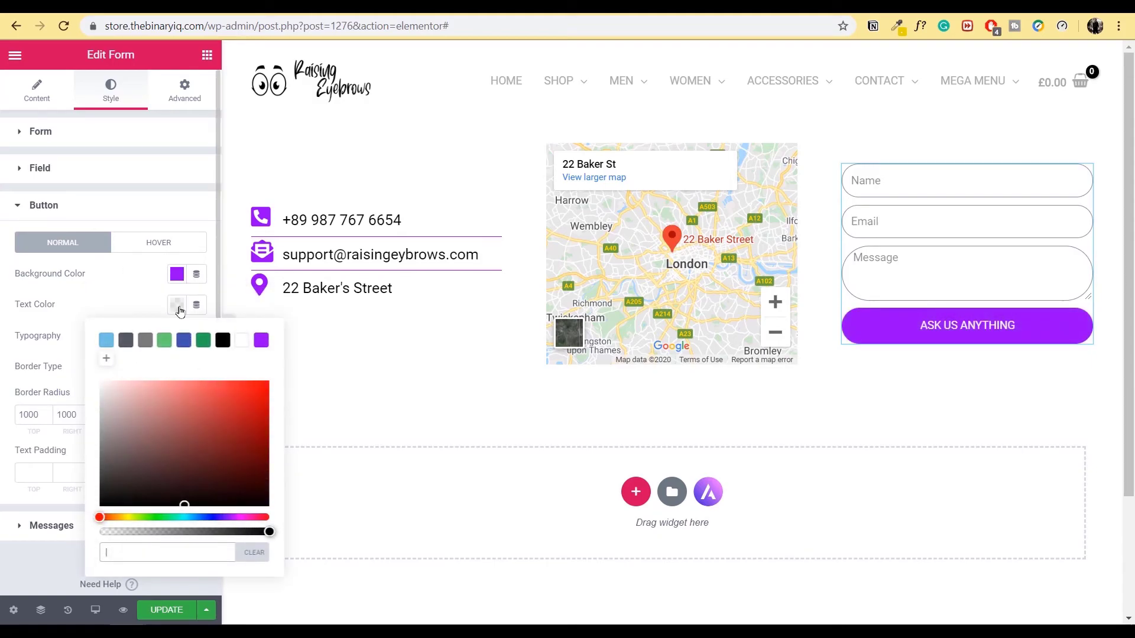
left_click(243, 341)
- Turn the button background black on hover and save the template with UPDATE
left_click(134, 244)
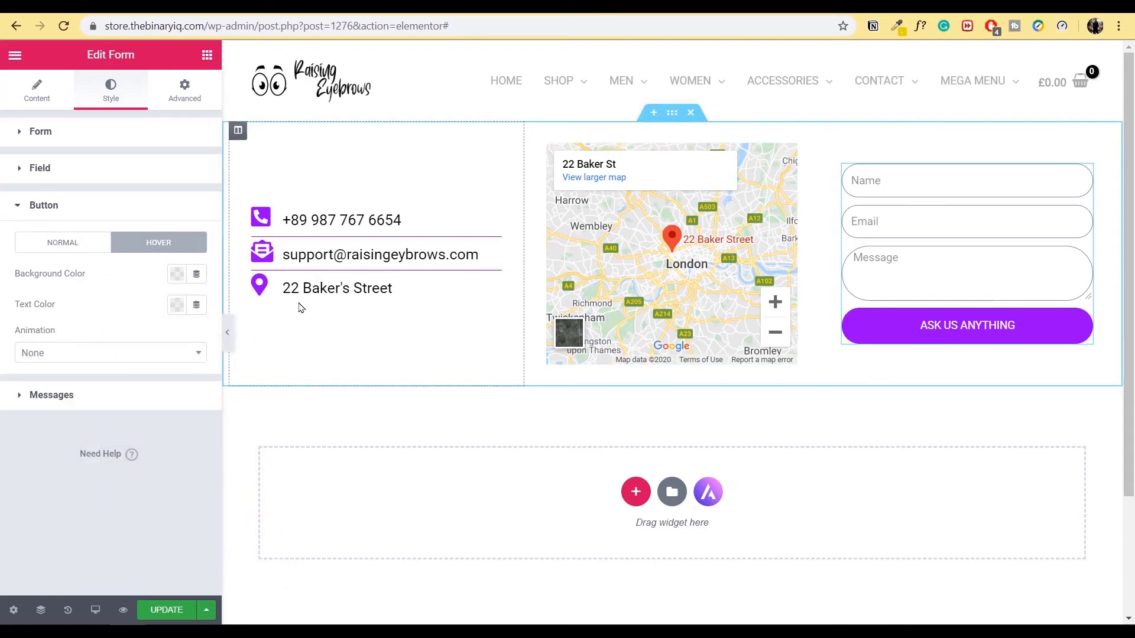
left_click(177, 275)
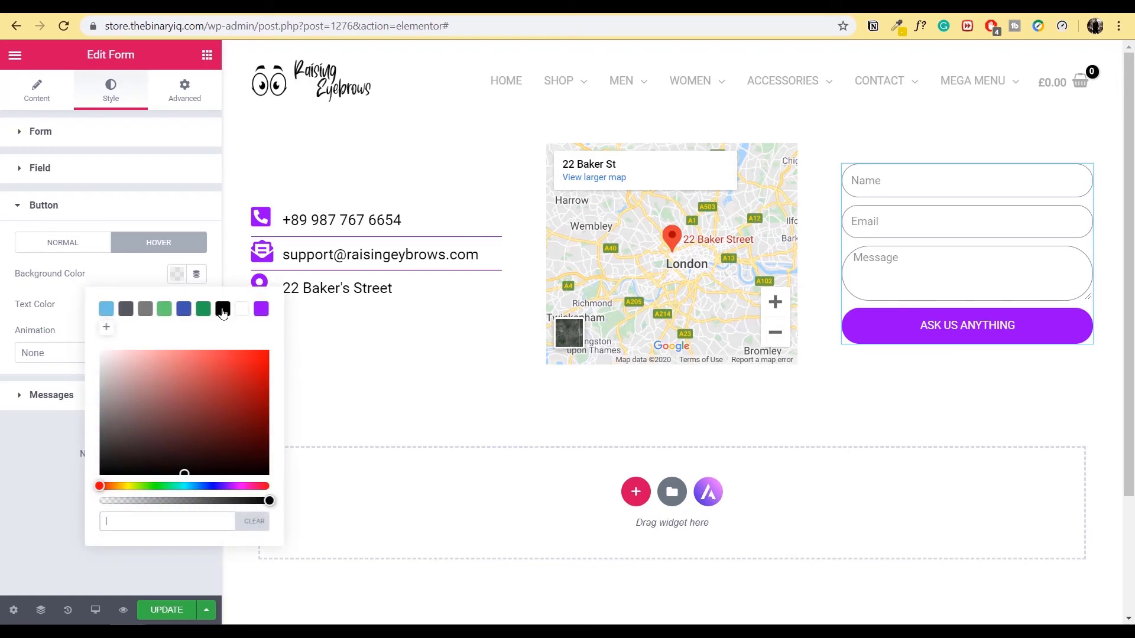
left_click(223, 309)
left_click(128, 272)
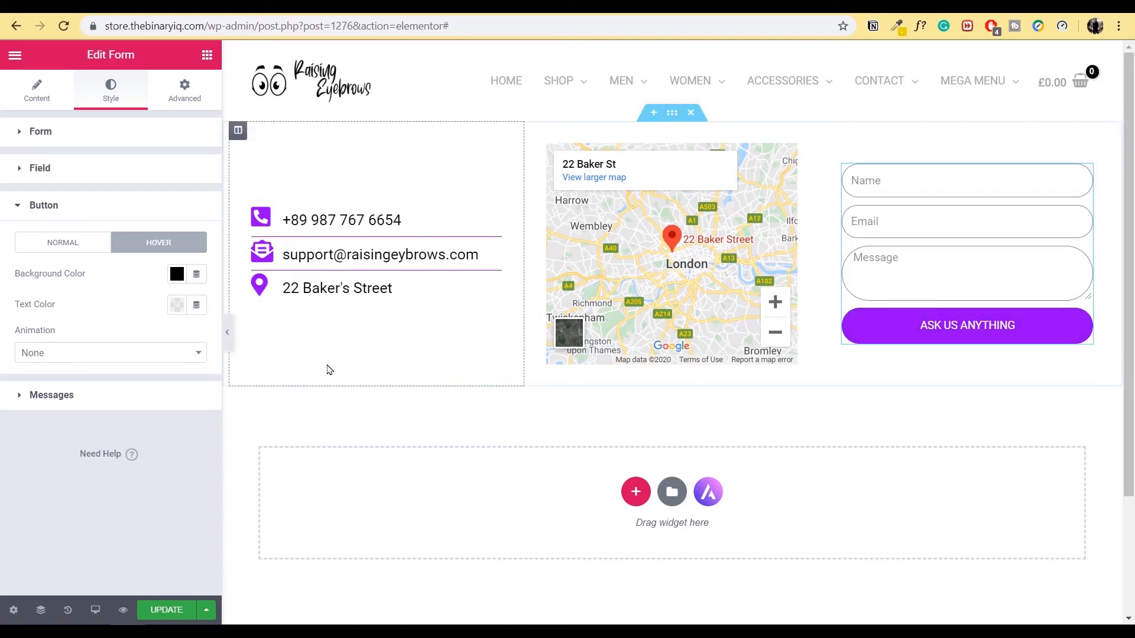
left_click(168, 610)
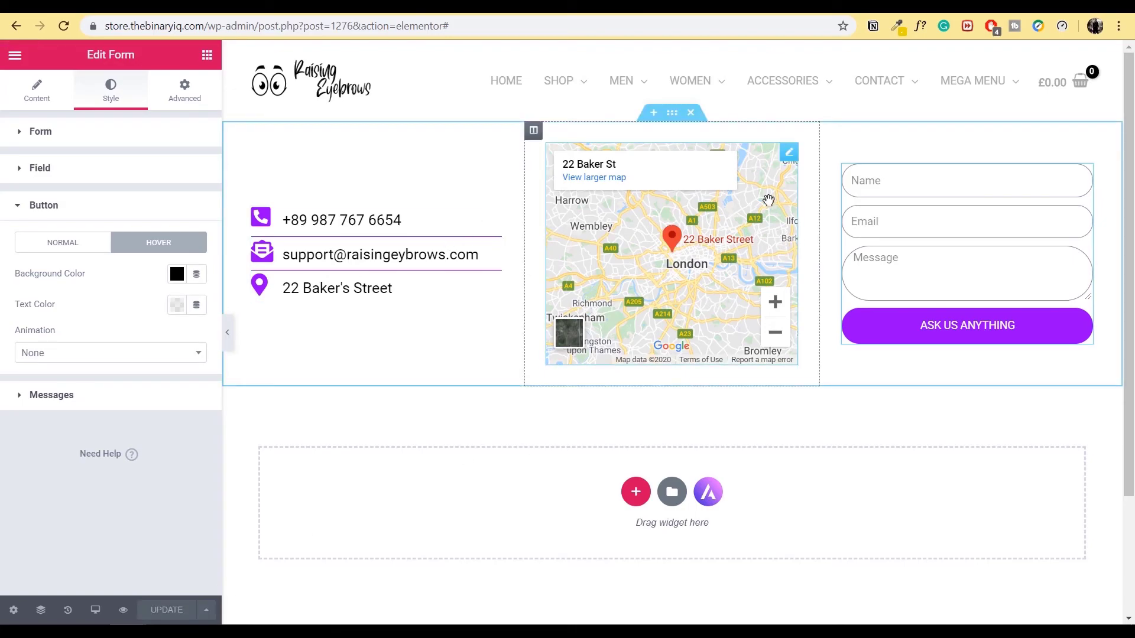
left_click(671, 114)
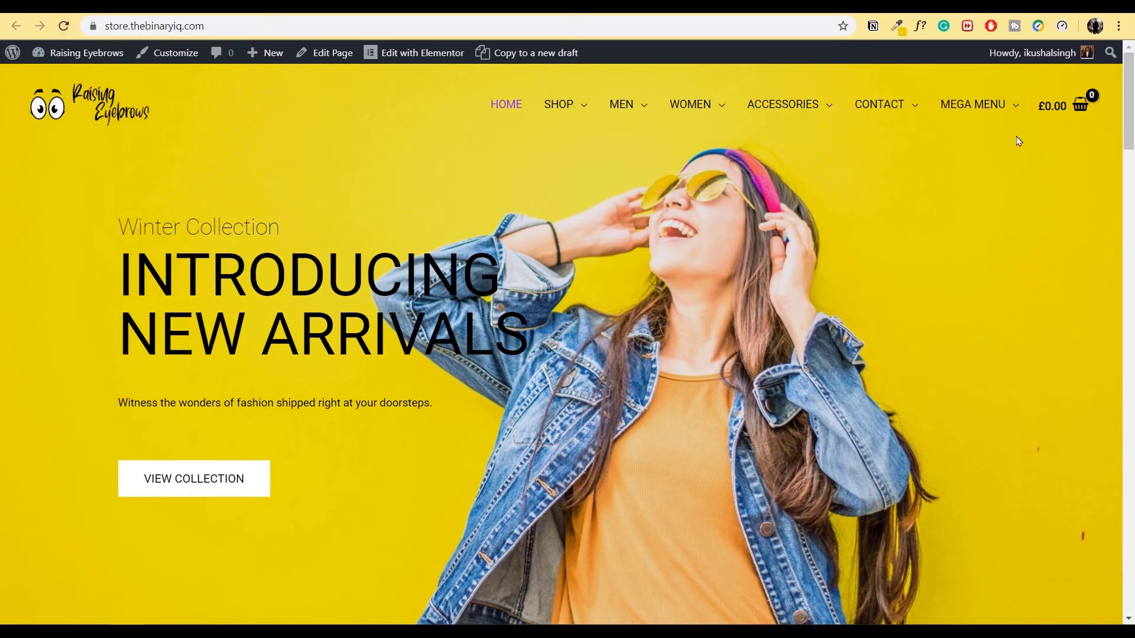
- Bring up the live site's MEGA MENU panel to check the contact details, map and form
mouse_move(1005, 112)
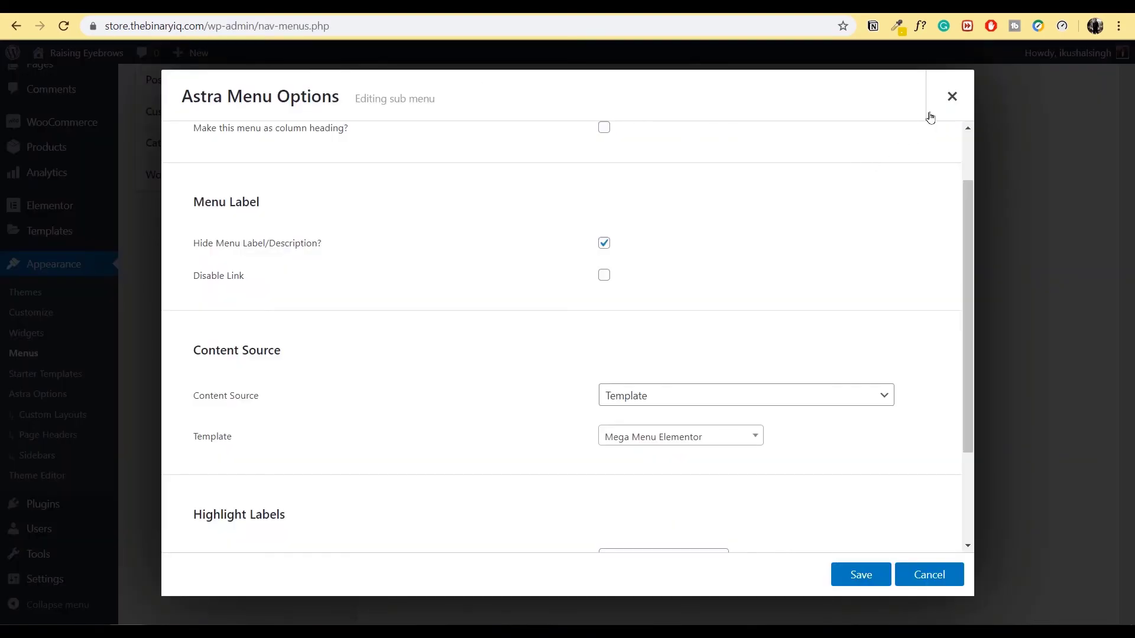
- Close the open menu item options, collapse the sub menu item, and look over the Custom Links panel
left_click(951, 94)
scroll(697, 433, "up", 1)
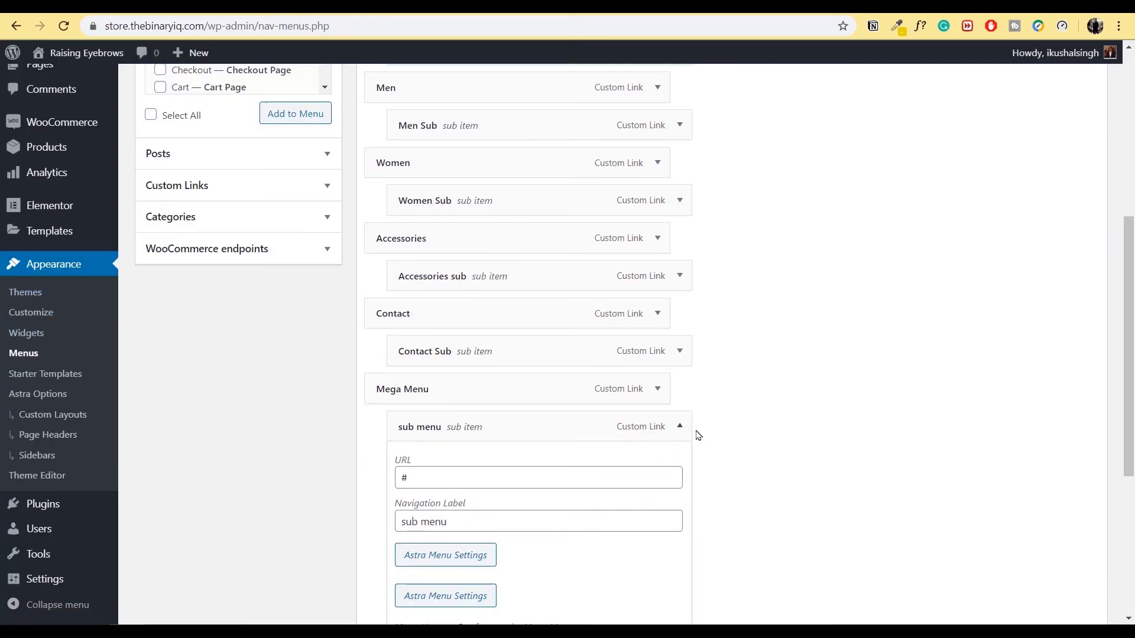
left_click(680, 426)
scroll(238, 333, "up", 2)
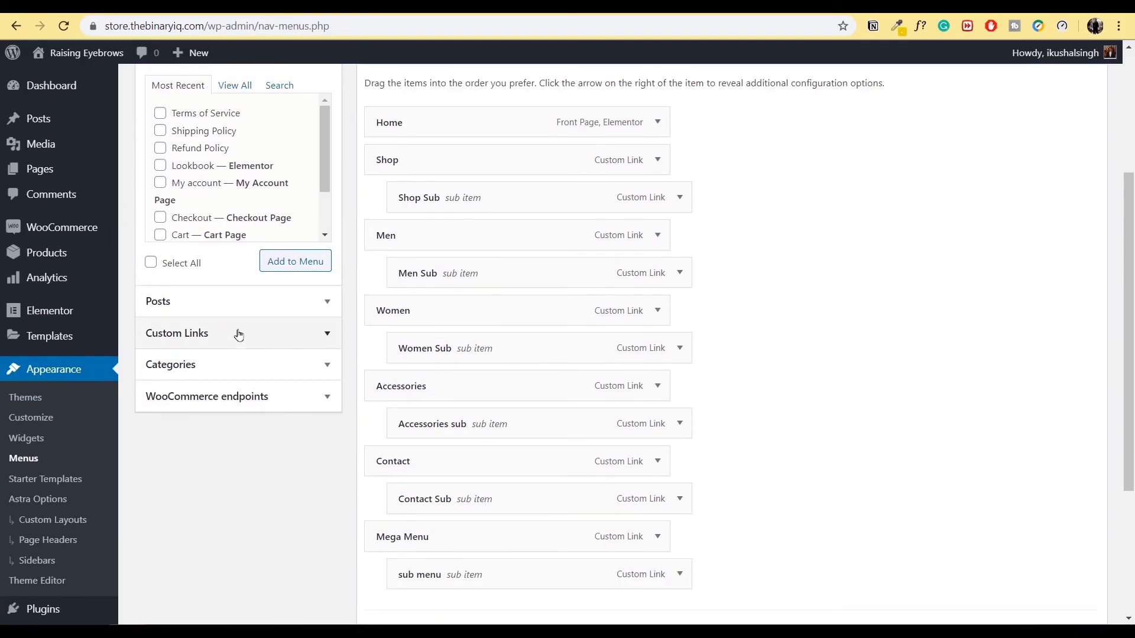
left_click(268, 346)
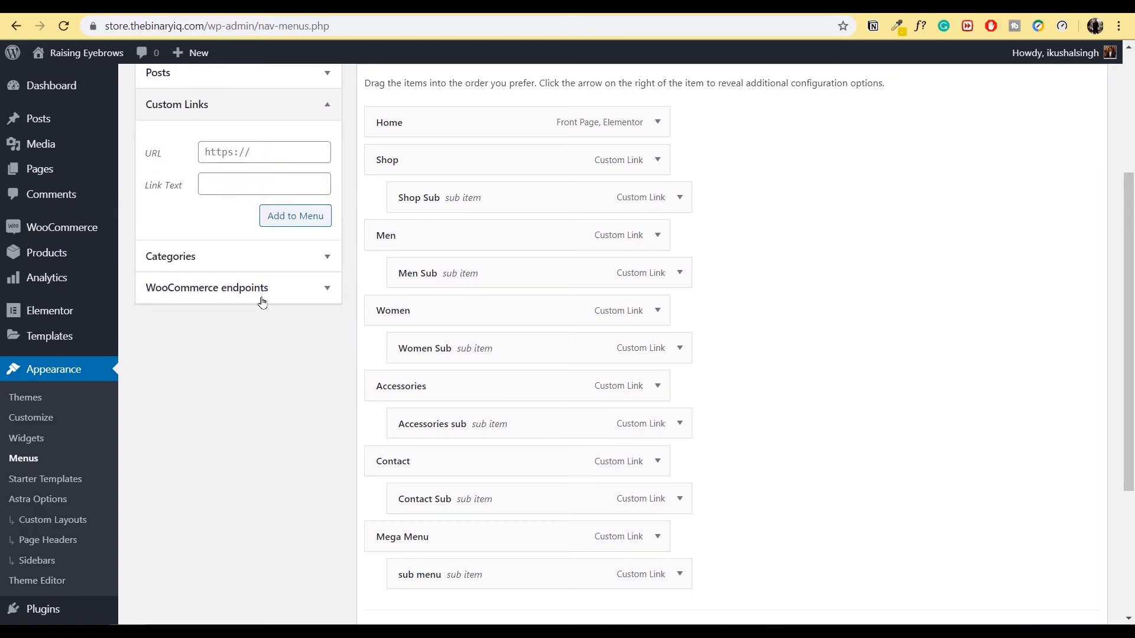
left_click(247, 152)
left_click(458, 575)
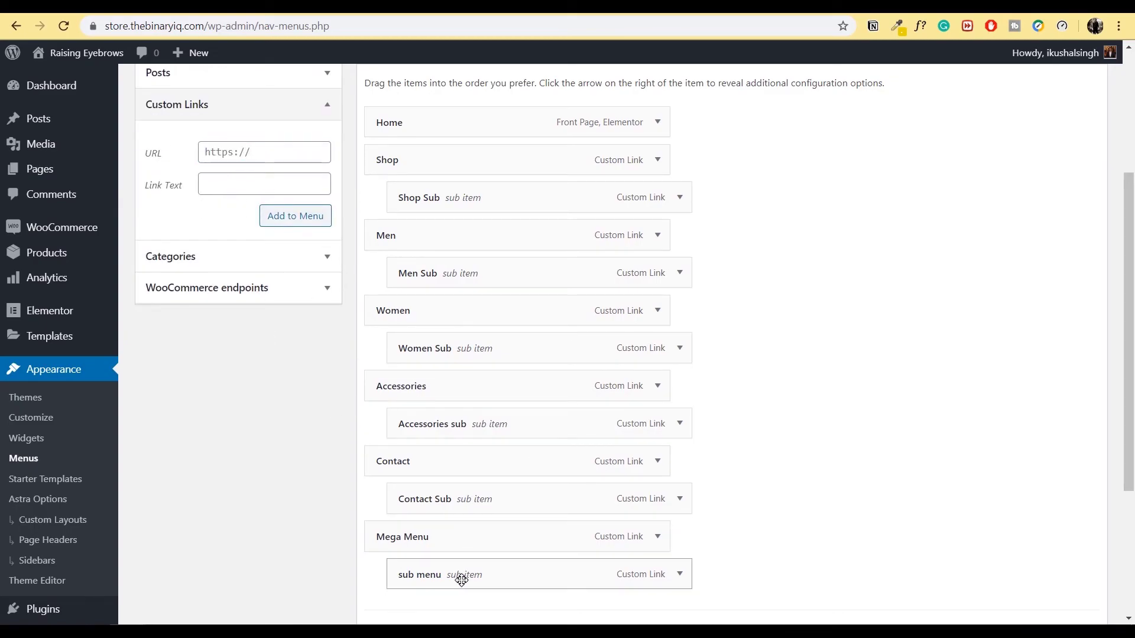
scroll(570, 549, "down", 1)
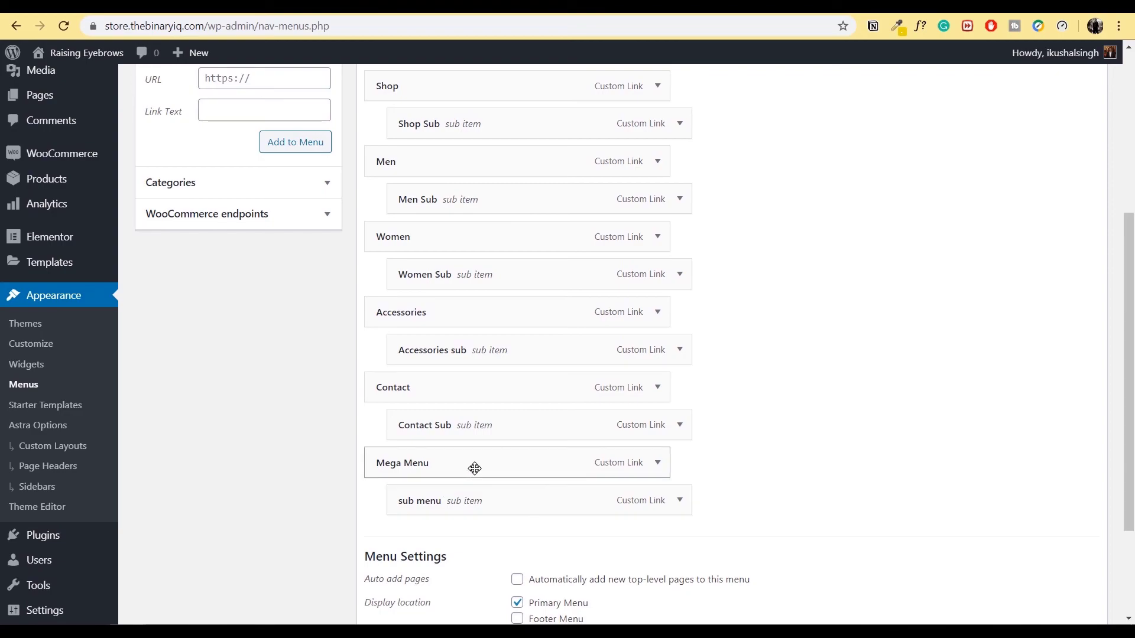
- Review the Mega Menu item's Astra menu settings, then collapse the item
left_click(657, 464)
scroll(626, 467, "down", 3)
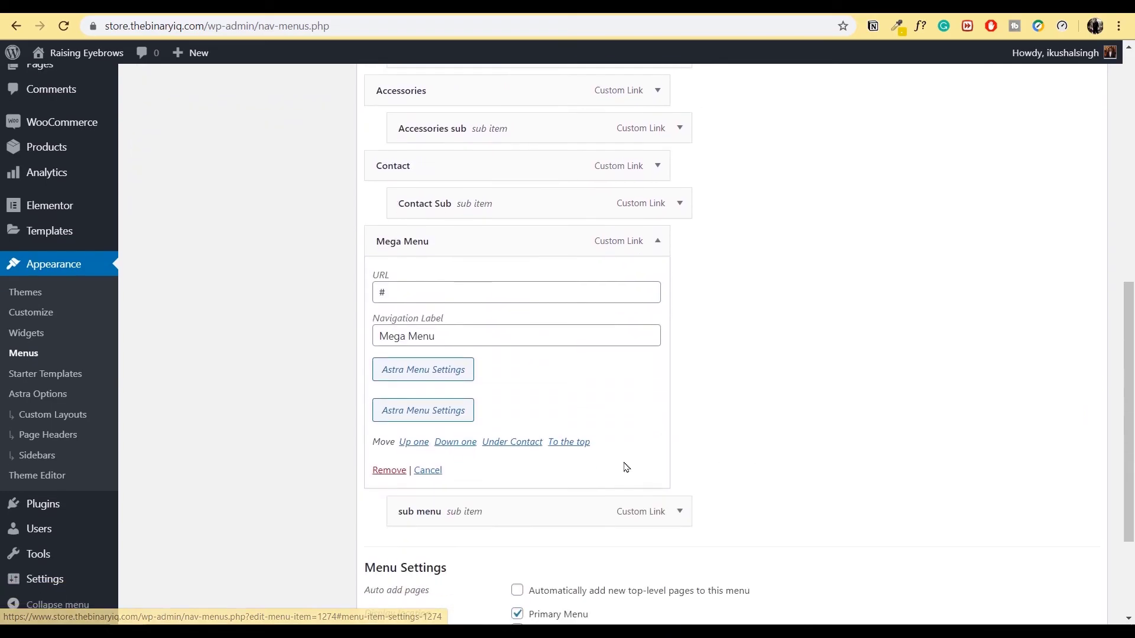
left_click(443, 379)
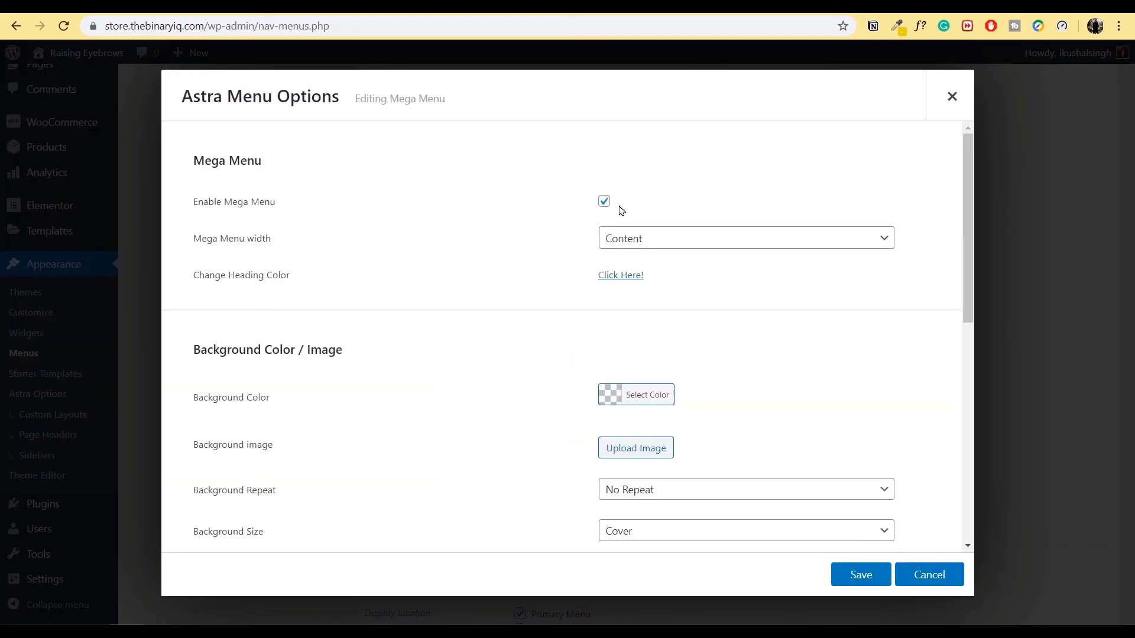
left_click(953, 95)
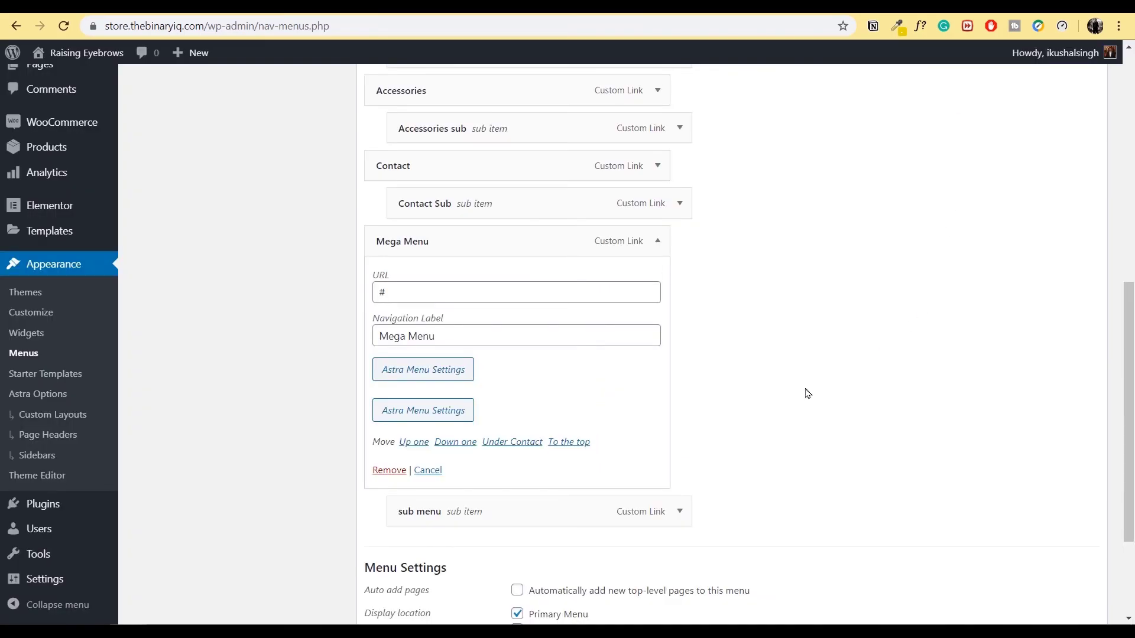
left_click(656, 242)
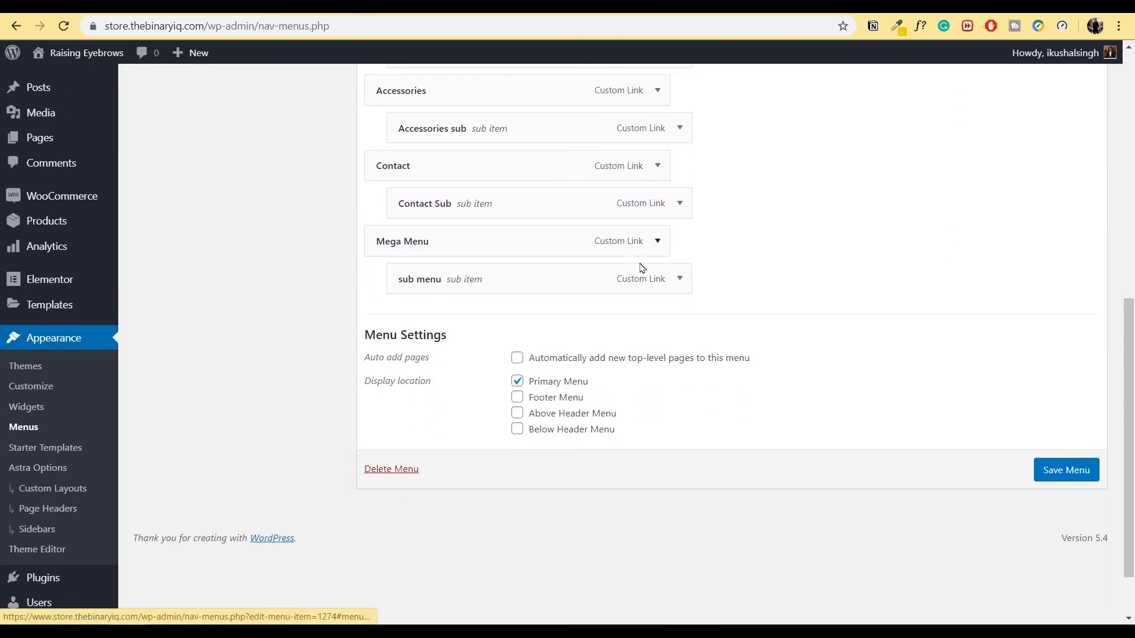
- Keep the sub menu's Content Source as the Mega Menu Elementor template, save, and add a new template
left_click(679, 281)
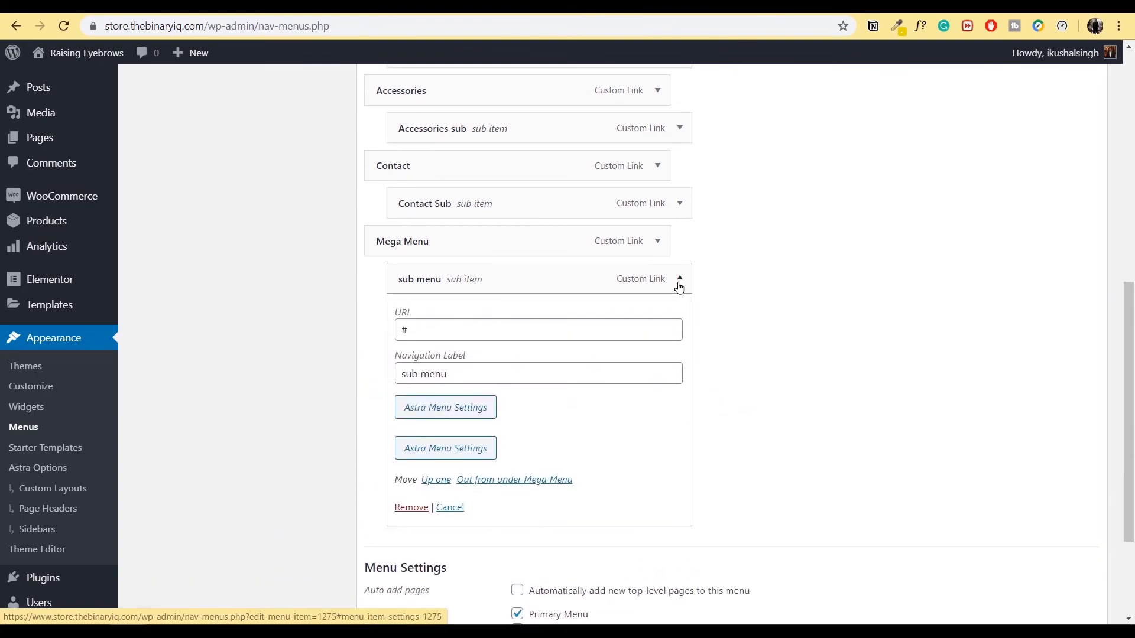
left_click(476, 416)
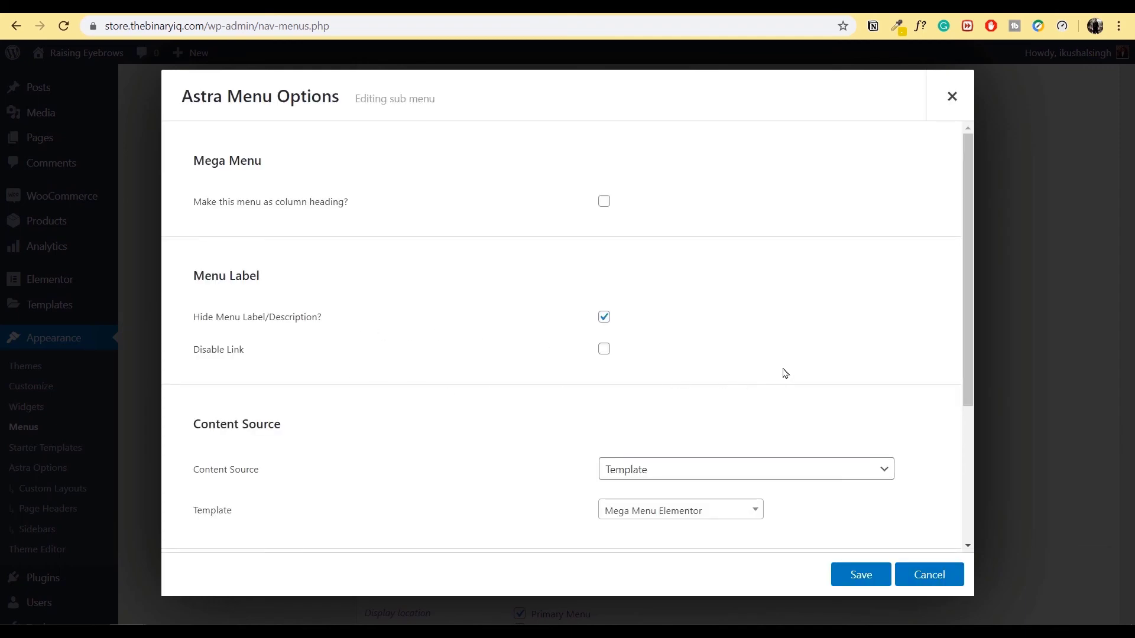
scroll(786, 374, "down", 1)
left_click_drag(195, 351, 261, 365)
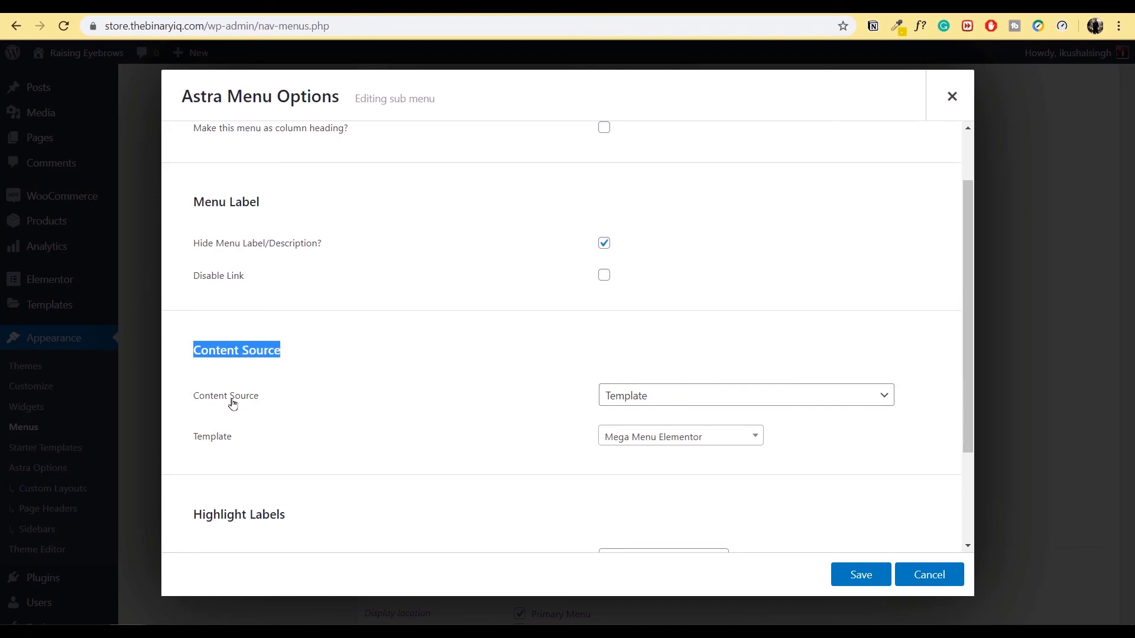
left_click(744, 401)
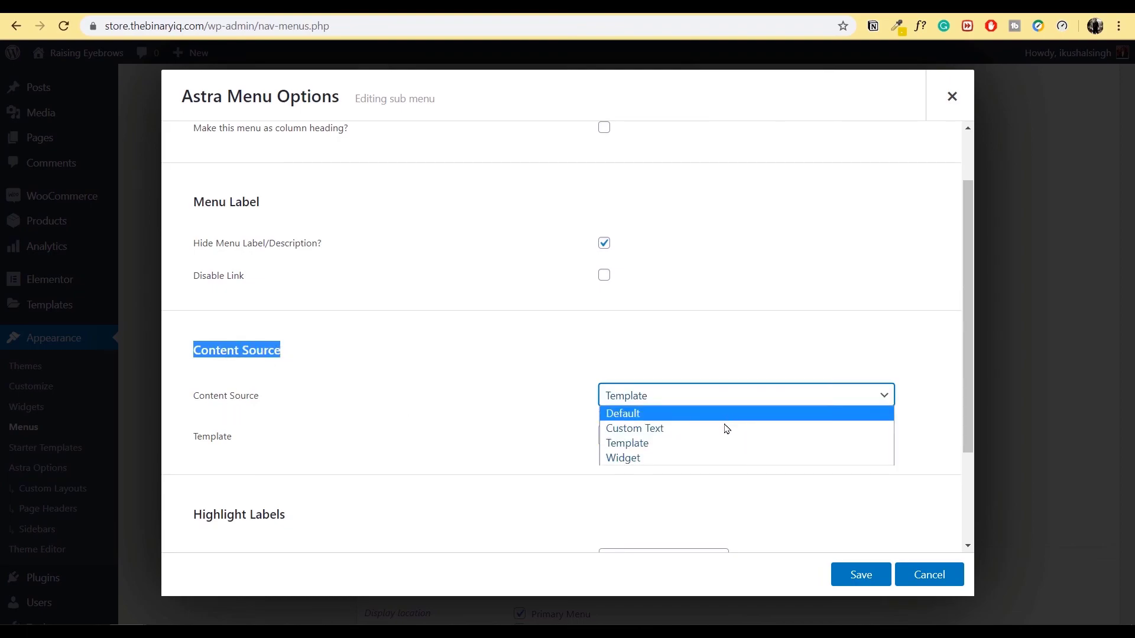
left_click(716, 444)
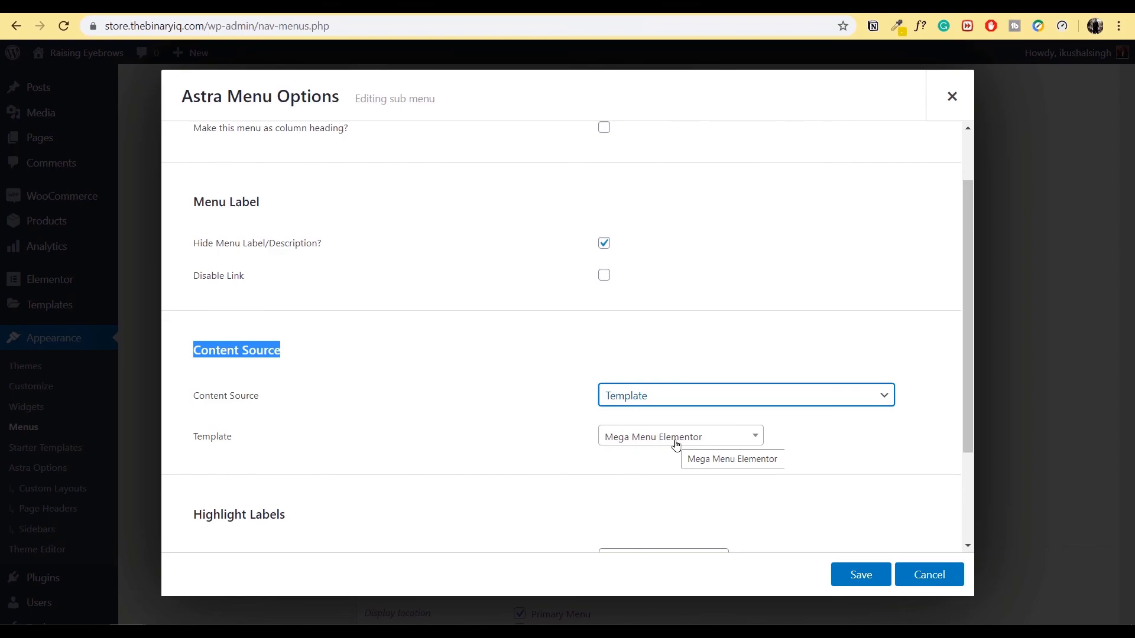
left_click(861, 575)
left_click(951, 96)
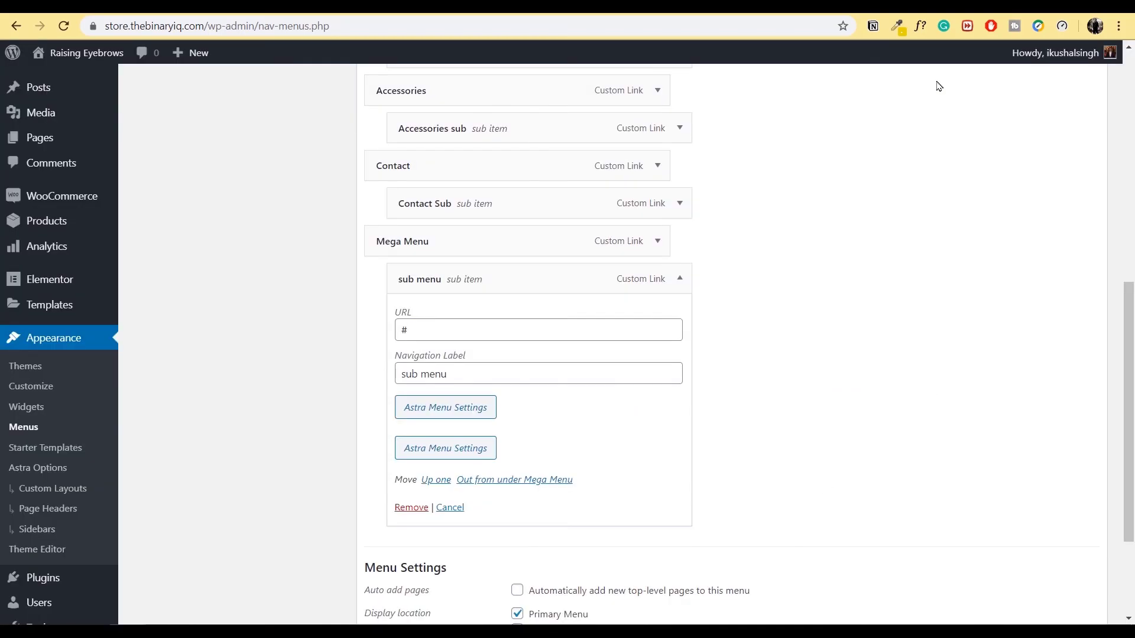
mouse_move(55, 309)
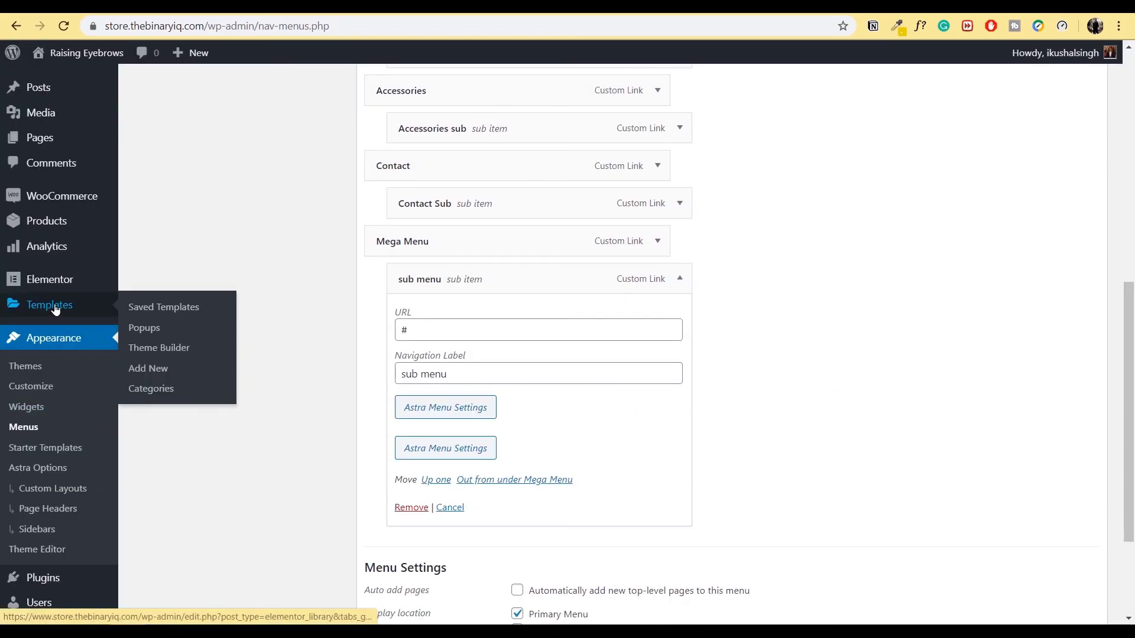
left_click(148, 372)
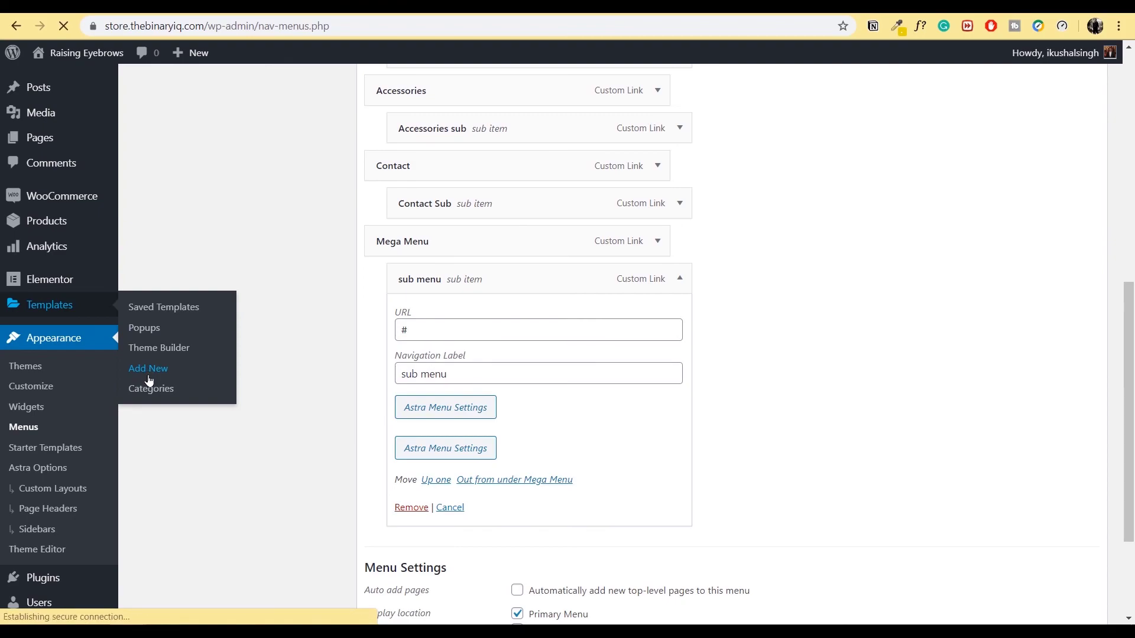